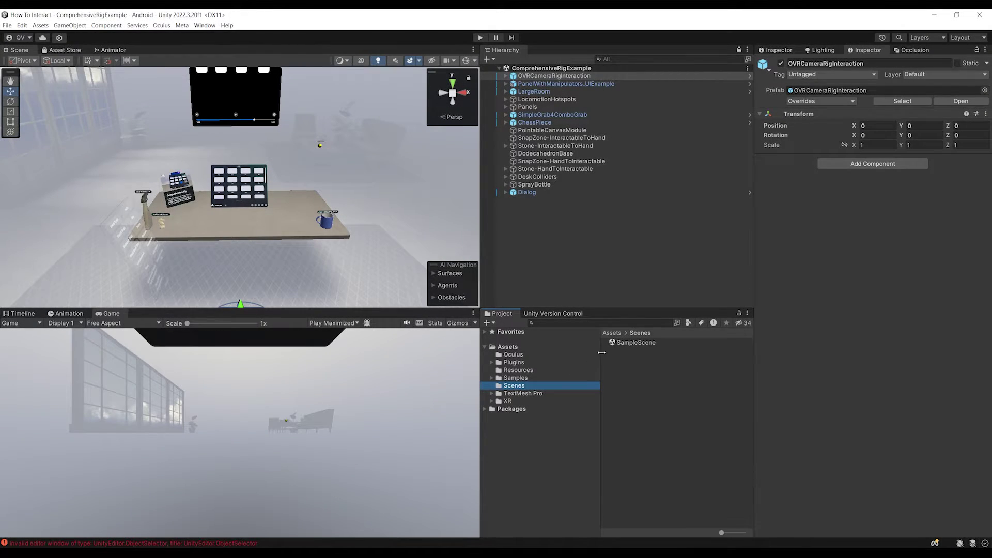
# Open SampleScene from the Scenes folder and delete its Main Camera
pyautogui.doubleClick(632, 343)
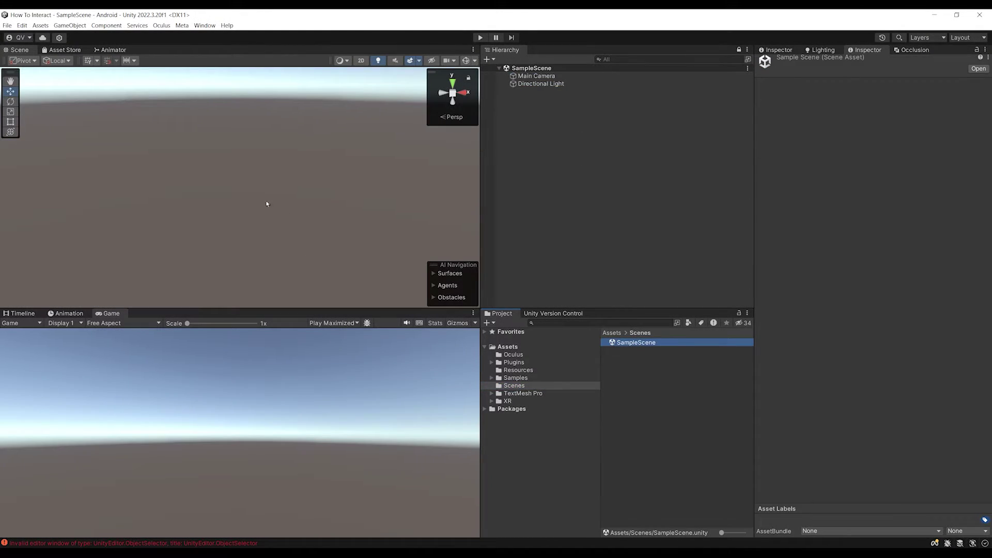
pyautogui.moveTo(370, 175)
pyautogui.mouseDown(button='right')
pyautogui.moveTo(231, 169)
pyautogui.moveTo(368, 176)
pyautogui.mouseUp(button='right')
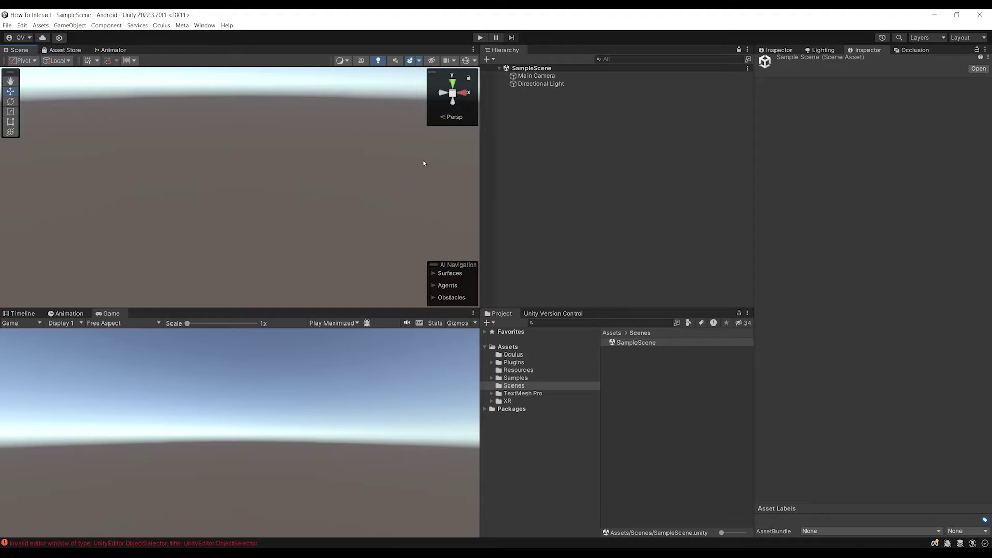
pyautogui.click(539, 78)
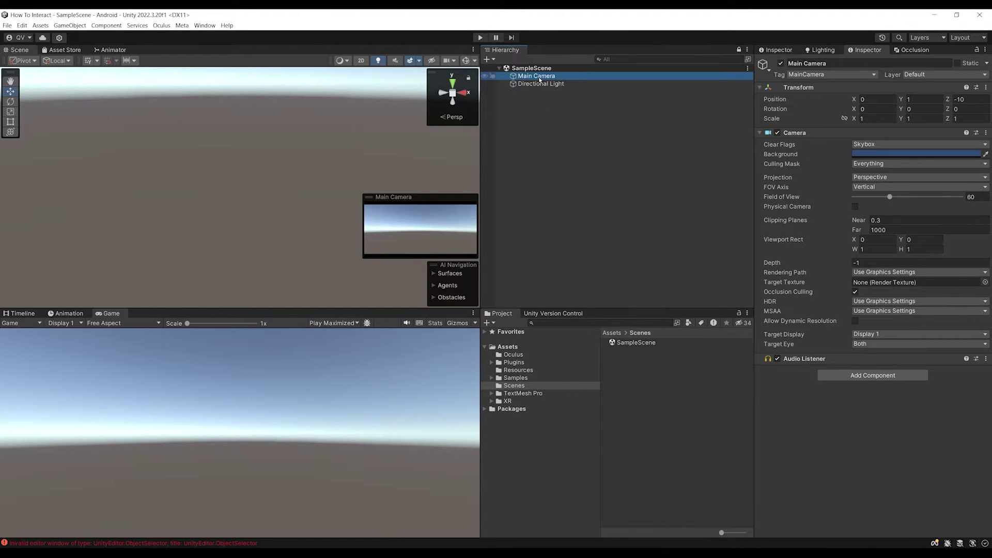
pyautogui.press('Delete')
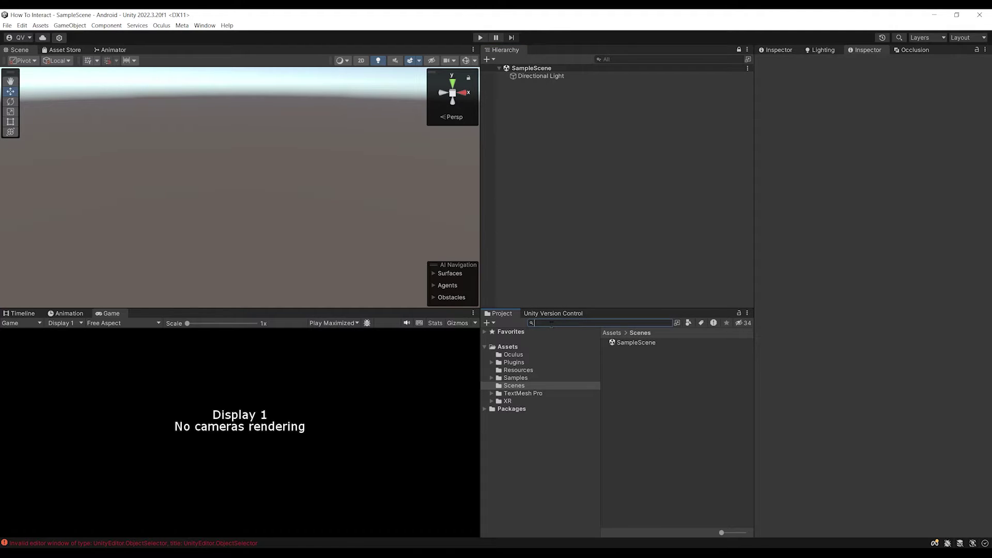
# Search all assets and packages for "ovrcamera" and add the OVRCameraRigInteraction prefab to the scene
pyautogui.write('camera')
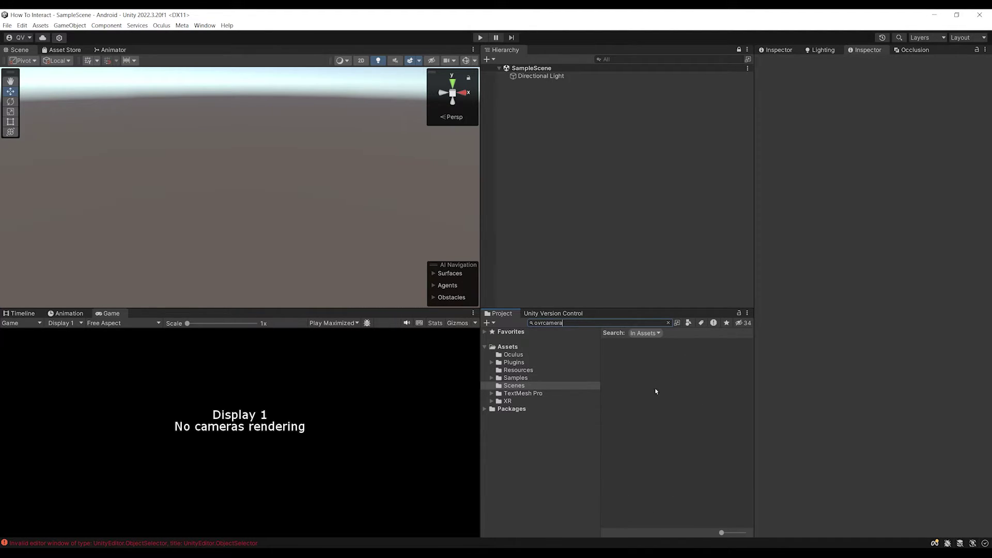
pyautogui.click(654, 334)
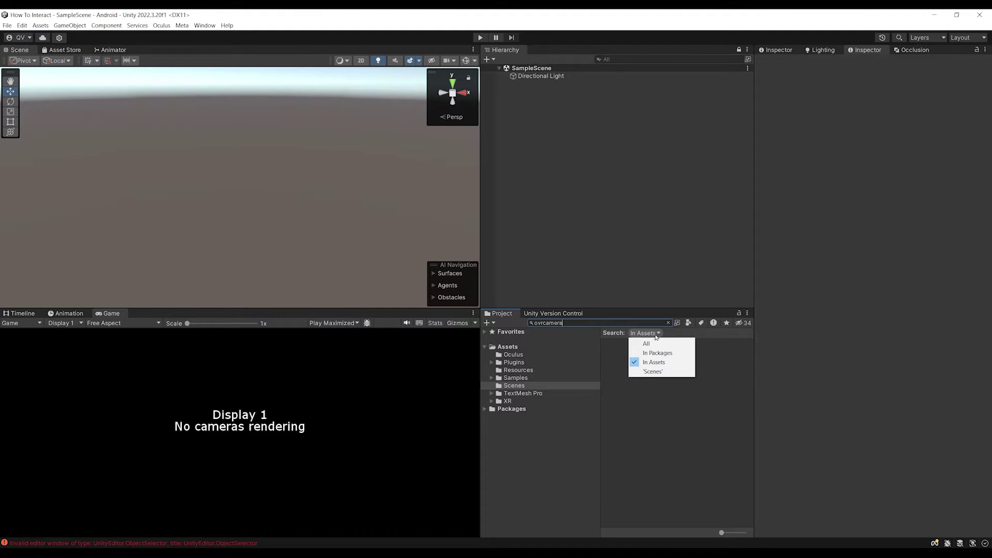
pyautogui.click(682, 344)
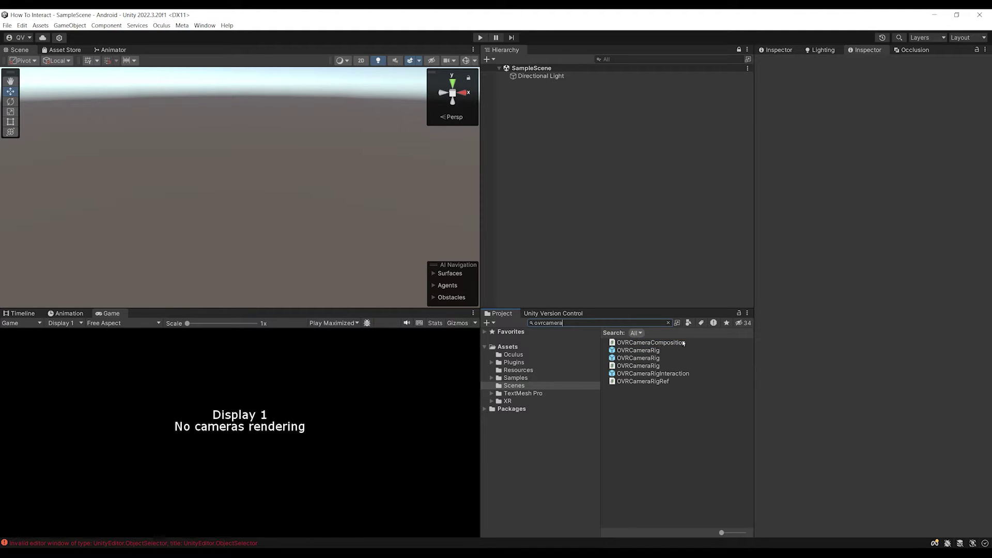
pyautogui.click(641, 373)
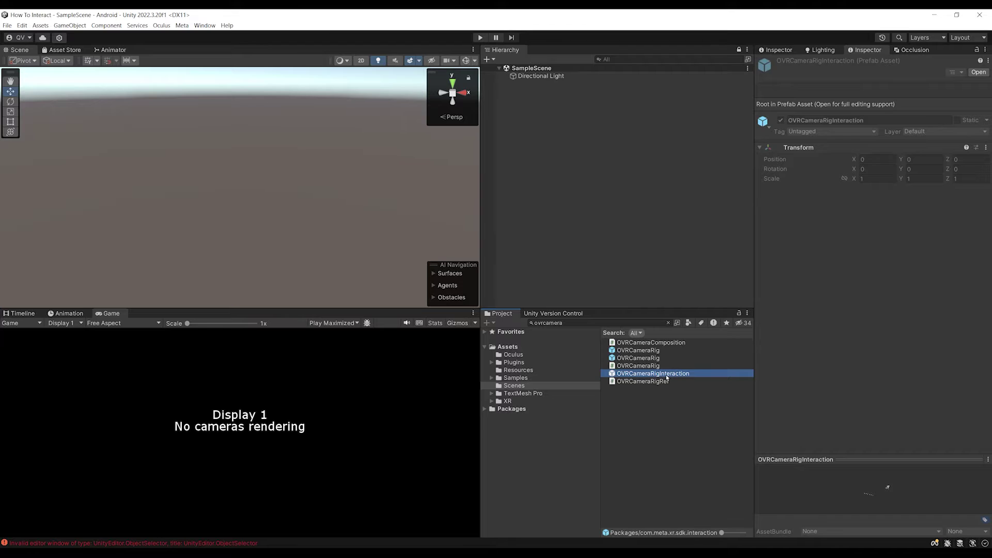
pyautogui.moveTo(862, 459); pyautogui.dragTo(879, 323)
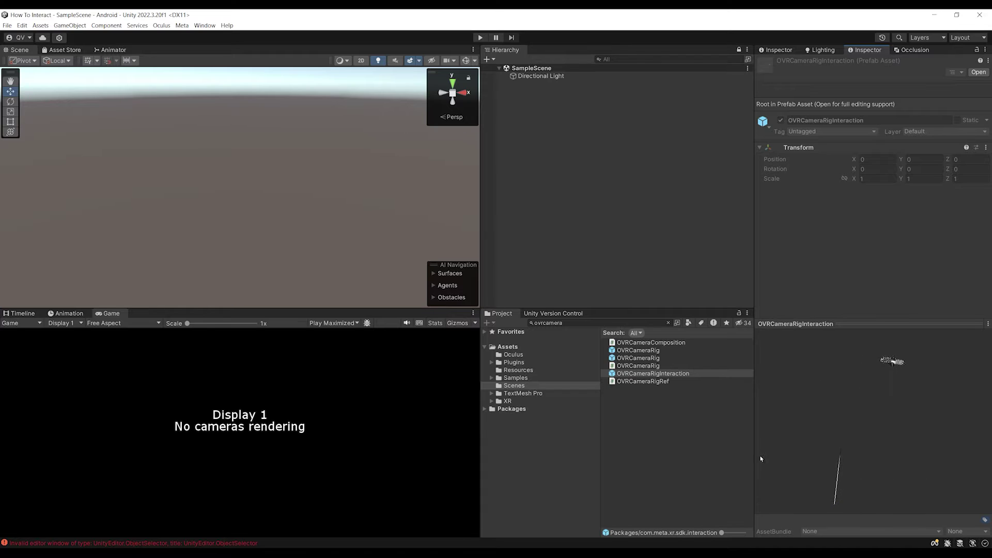
pyautogui.moveTo(761, 459); pyautogui.dragTo(826, 429)
pyautogui.moveTo(625, 376); pyautogui.dragTo(584, 266)
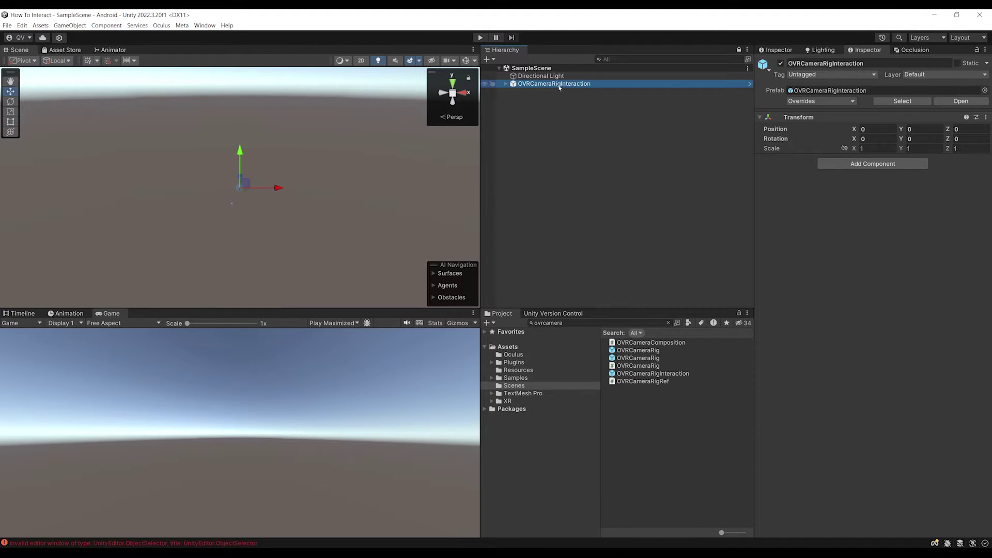
# Add a 3D plane to the scene and set its position to 0, 0, 0
pyautogui.scroll(4, 247, 206)
pyautogui.keyDown('alt'); pyautogui.moveTo(250, 206); pyautogui.dragTo(332, 195); pyautogui.keyUp('alt')
pyautogui.moveTo(332, 195); pyautogui.dragTo(348, 199, button='middle')
pyautogui.click(533, 114)
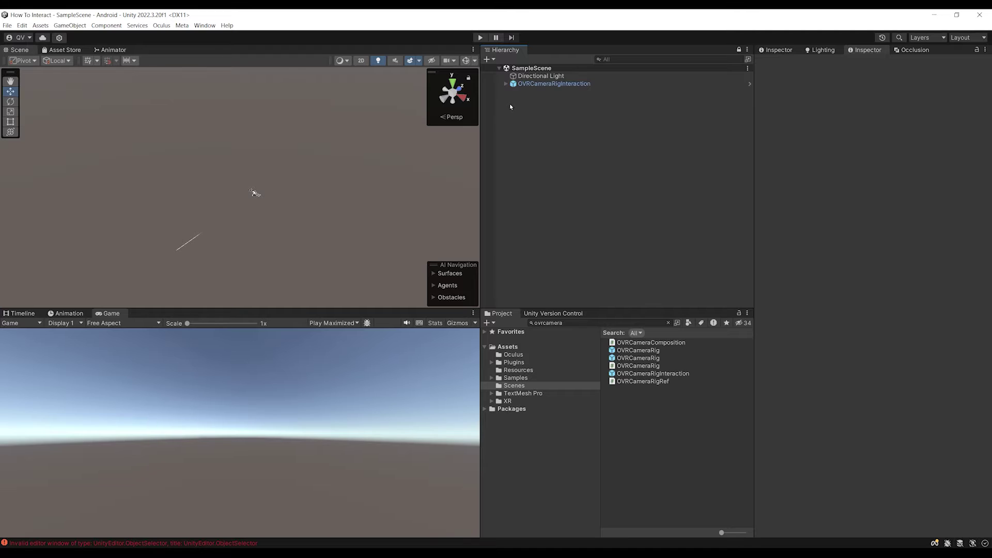
pyautogui.rightClick(510, 106)
pyautogui.moveTo(580, 226)
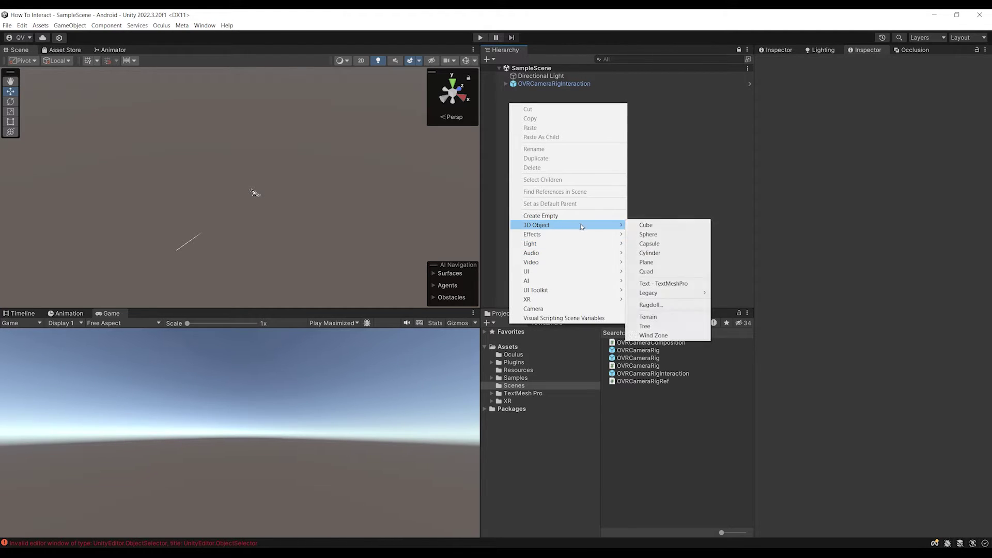
pyautogui.click(666, 271)
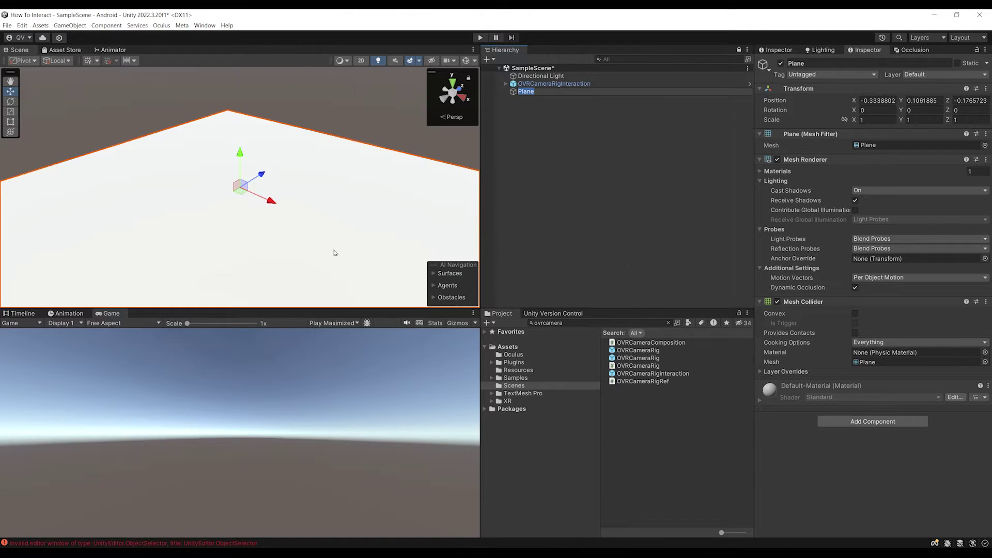
pyautogui.click(871, 100)
pyautogui.write('0')
pyautogui.press('Tab')
pyautogui.write('0')
pyautogui.press('Tab')
pyautogui.write('0')
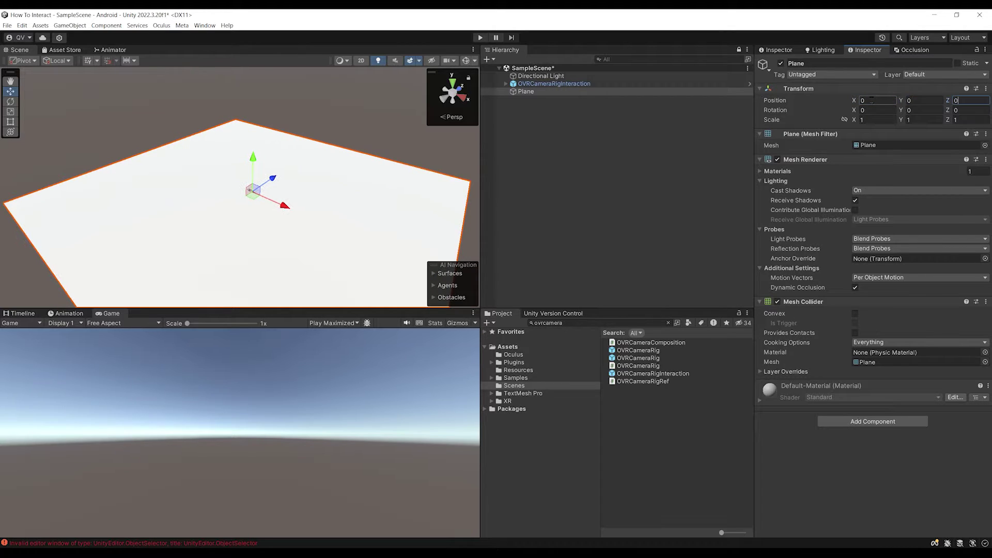
# Create a material named Black in the Assets folder and give it a near-black albedo colour
pyautogui.click(630, 410)
pyautogui.click(514, 348)
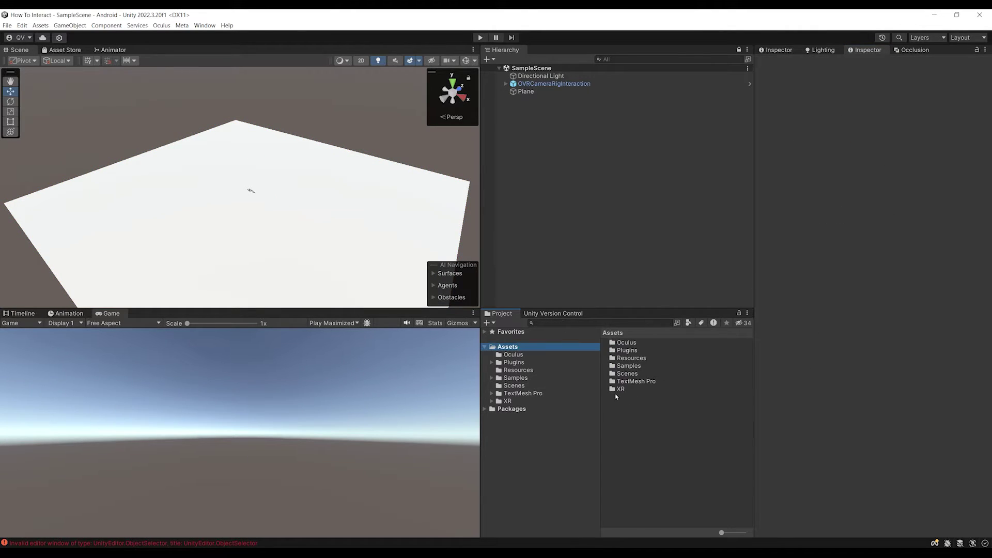
pyautogui.rightClick(614, 401)
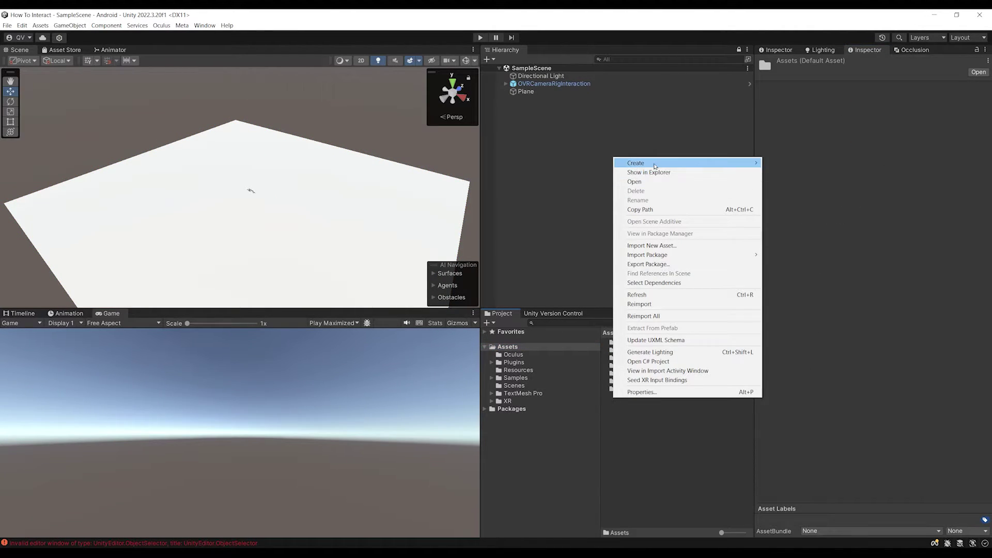
pyautogui.moveTo(672, 163)
pyautogui.click(796, 360)
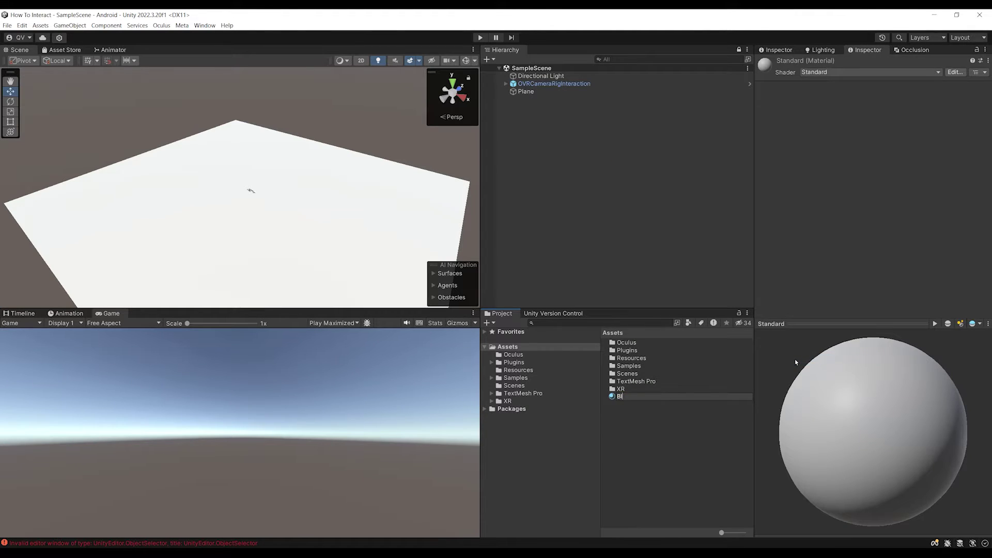
pyautogui.write('Black')
pyautogui.press('Return')
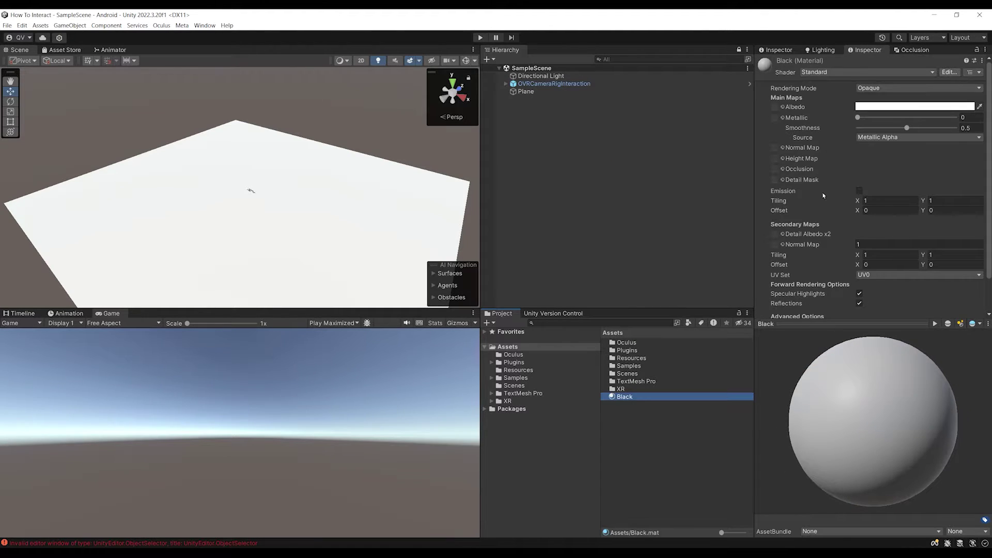
pyautogui.click(883, 109)
pyautogui.moveTo(910, 166); pyautogui.dragTo(906, 202)
pyautogui.click(982, 103)
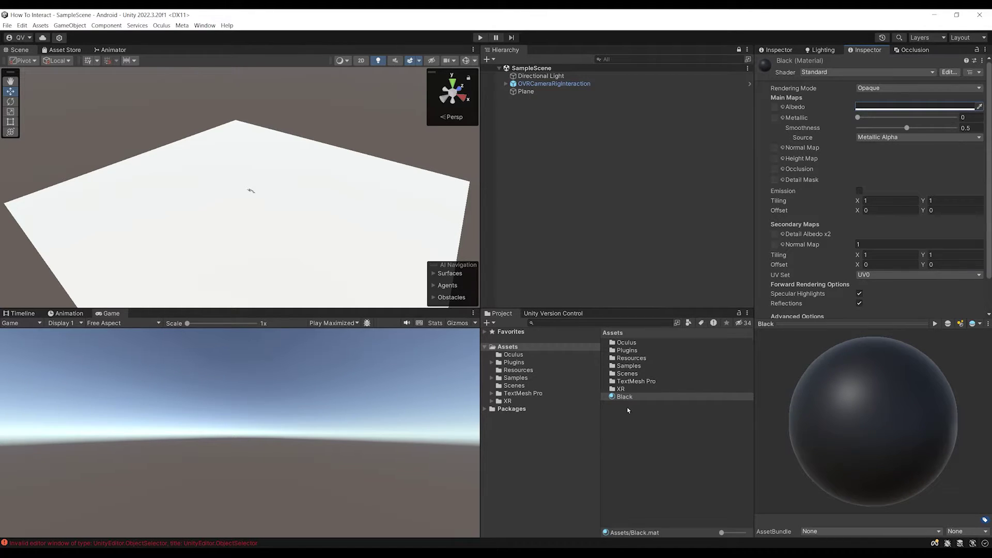
# Apply the Black material to the plane and save the scene
pyautogui.moveTo(626, 397); pyautogui.dragTo(344, 280)
pyautogui.scroll(3, 304, 230)
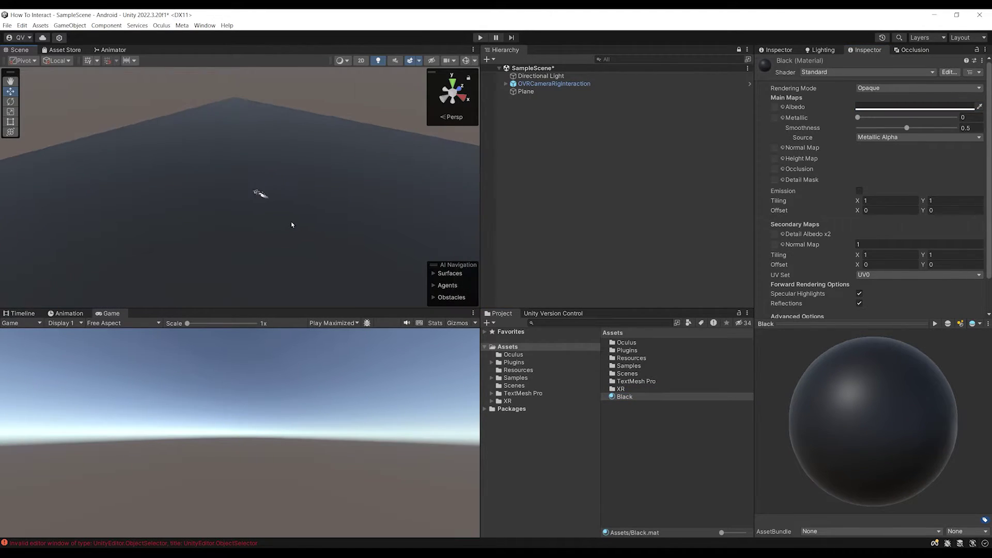
pyautogui.moveTo(317, 205); pyautogui.dragTo(285, 219, button='middle')
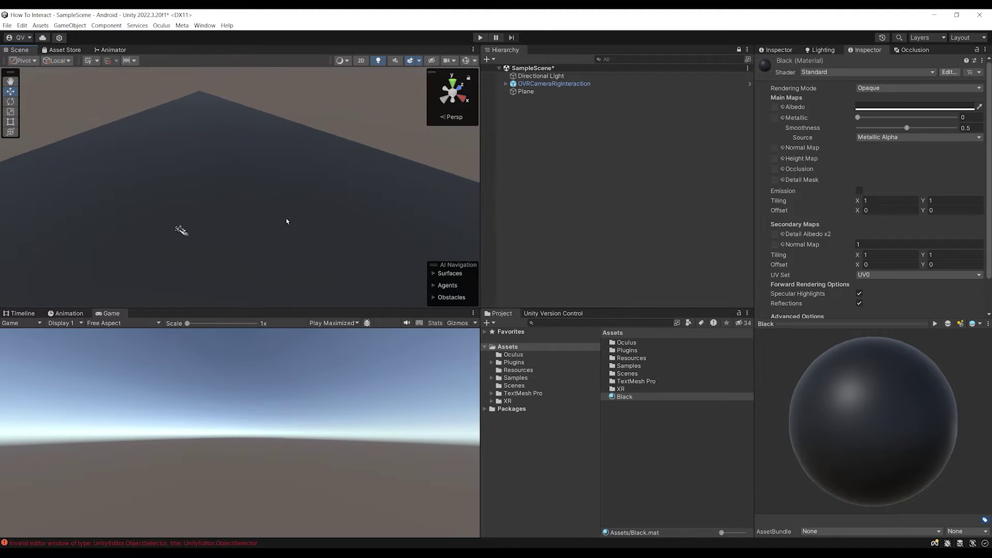
pyautogui.moveTo(286, 219); pyautogui.dragTo(209, 219, button='right')
pyautogui.hotkey('ctrl', 's')
# Add a 3D cube to the scene and set its position to 0, 0, 0
pyautogui.click(514, 109)
pyautogui.rightClick(512, 101)
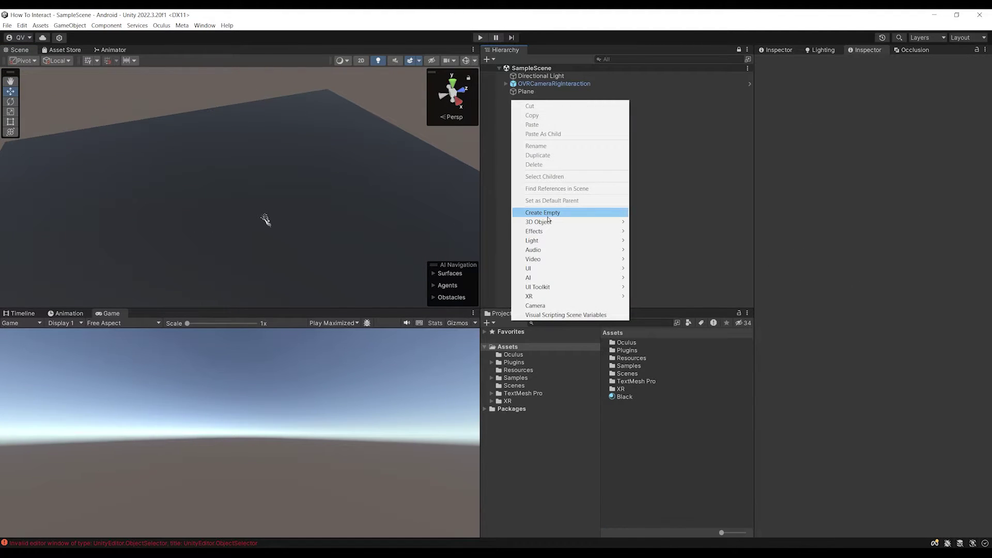
pyautogui.moveTo(552, 223)
pyautogui.click(656, 225)
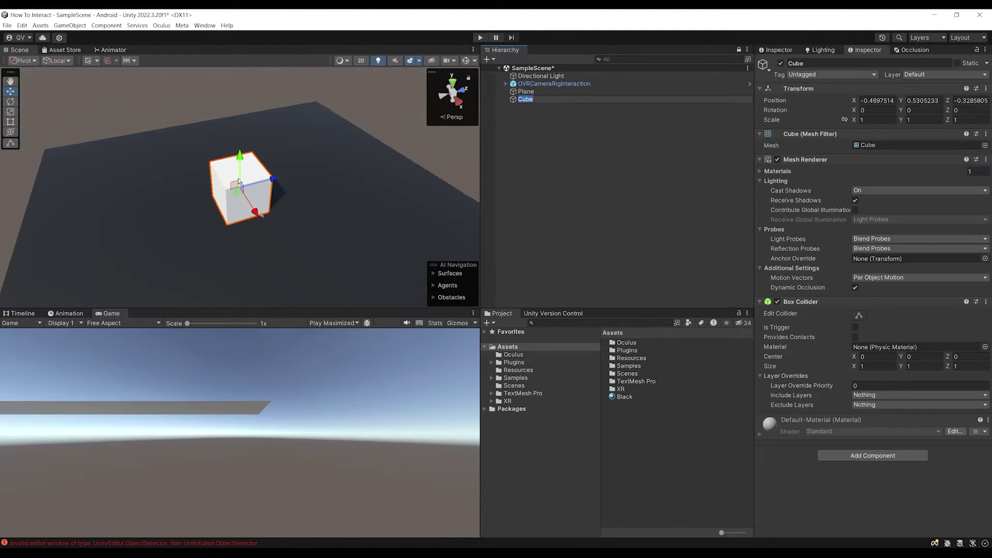
pyautogui.click(874, 100)
pyautogui.write('0')
pyautogui.press('Tab')
pyautogui.write('0')
pyautogui.press('Tab')
pyautogui.write('0')
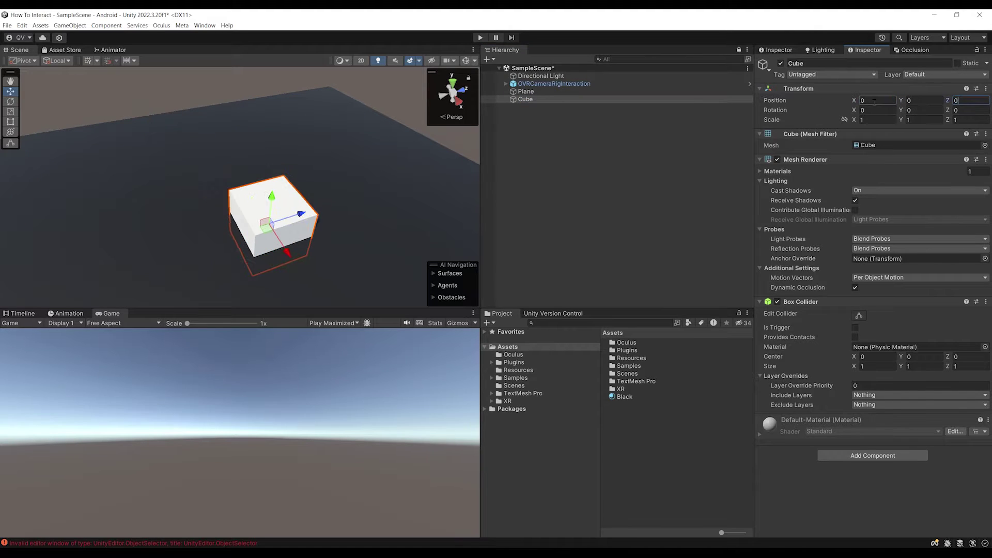
# Move the cube in front of the camera rig to about Z 0.83 and raise it to about Y 0.157
pyautogui.moveTo(300, 213); pyautogui.dragTo(360, 208)
pyautogui.scroll(3, 361, 208)
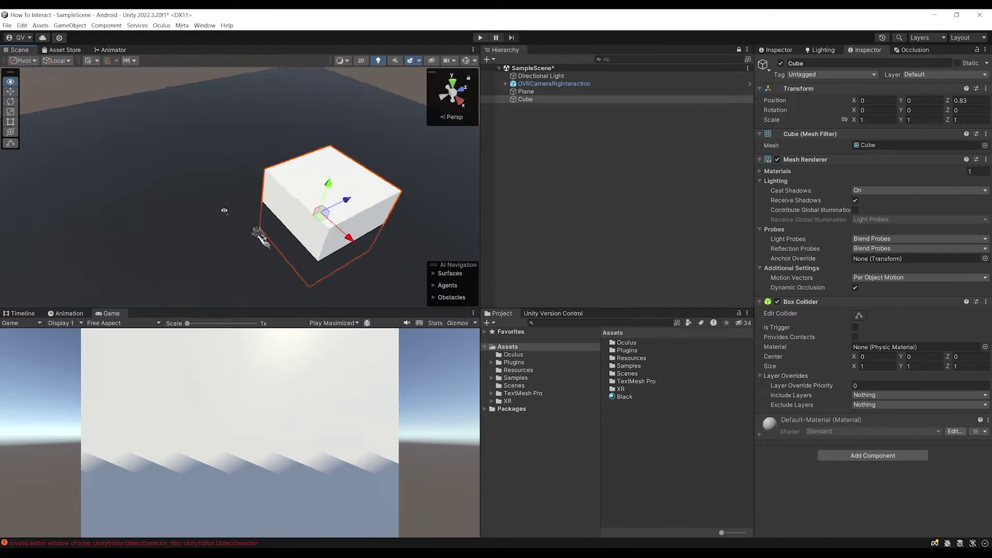
pyautogui.keyDown('alt'); pyautogui.moveTo(224, 211); pyautogui.dragTo(326, 204); pyautogui.keyUp('alt')
pyautogui.moveTo(325, 204); pyautogui.dragTo(343, 126, button='middle')
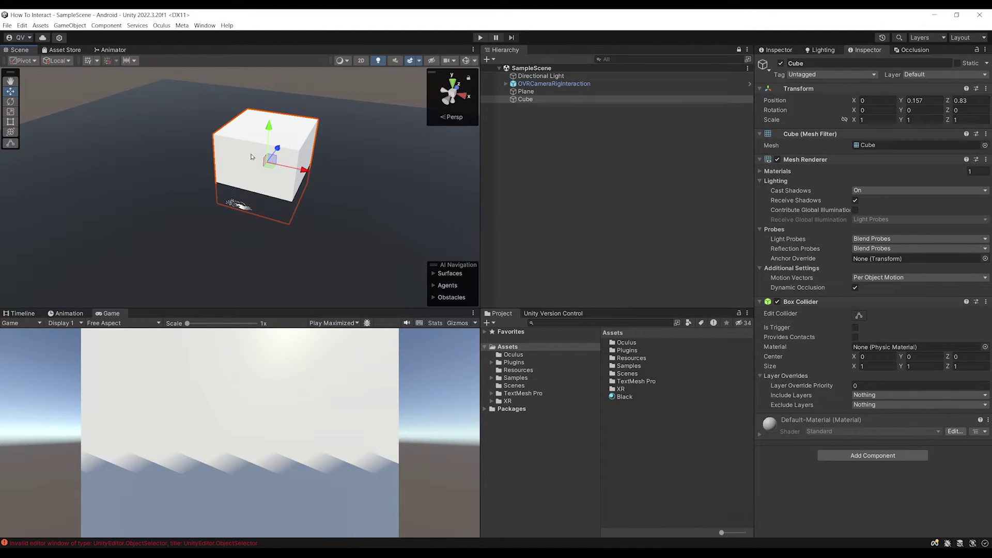
pyautogui.moveTo(251, 157); pyautogui.dragTo(290, 218, button='right')
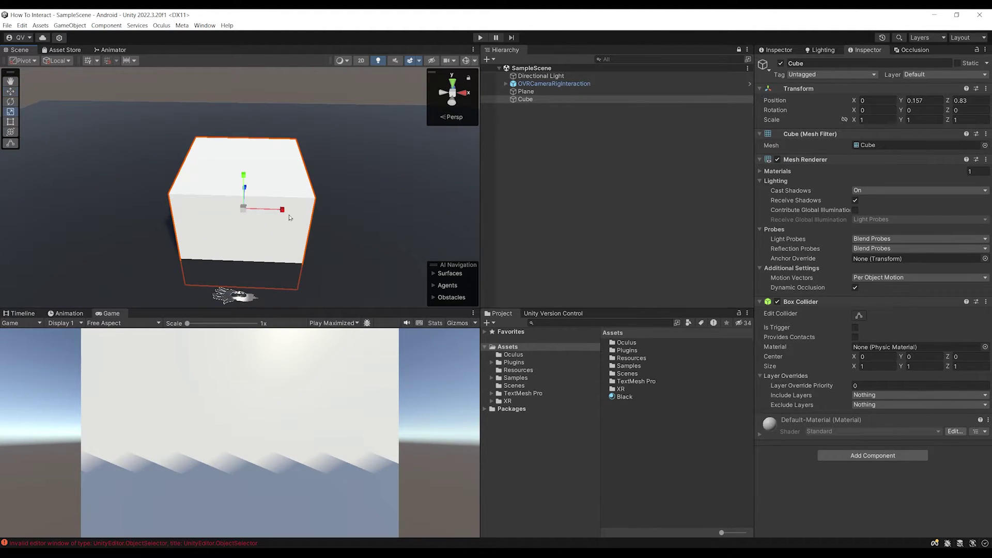
# Stretch the cube sideways to an X scale of about 2.13 to form a table, and deselect it
pyautogui.moveTo(283, 215); pyautogui.dragTo(455, 242)
pyautogui.scroll(-3, 345, 224)
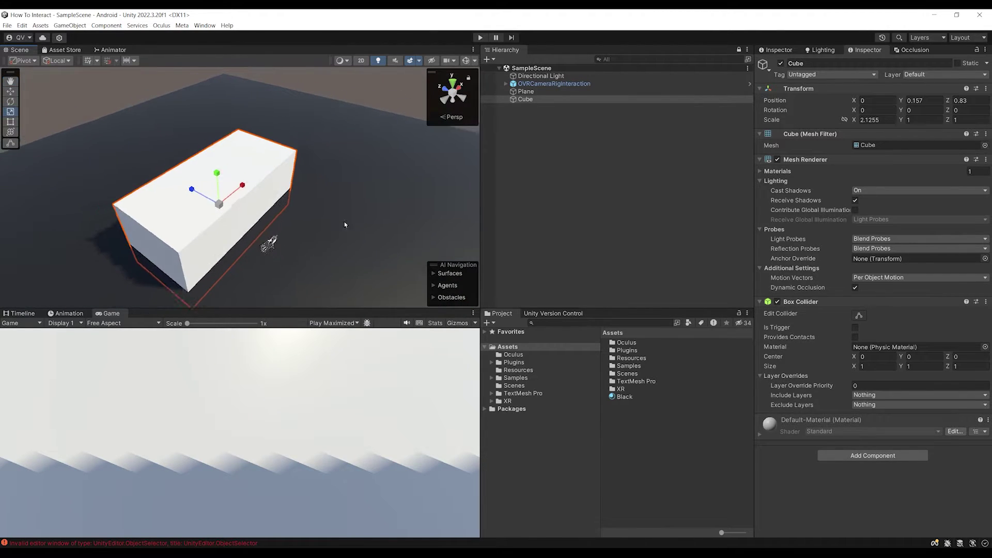
pyautogui.keyDown('alt'); pyautogui.moveTo(345, 224); pyautogui.dragTo(275, 195); pyautogui.keyUp('alt')
pyautogui.scroll(-10, 328, 181)
pyautogui.click(383, 113)
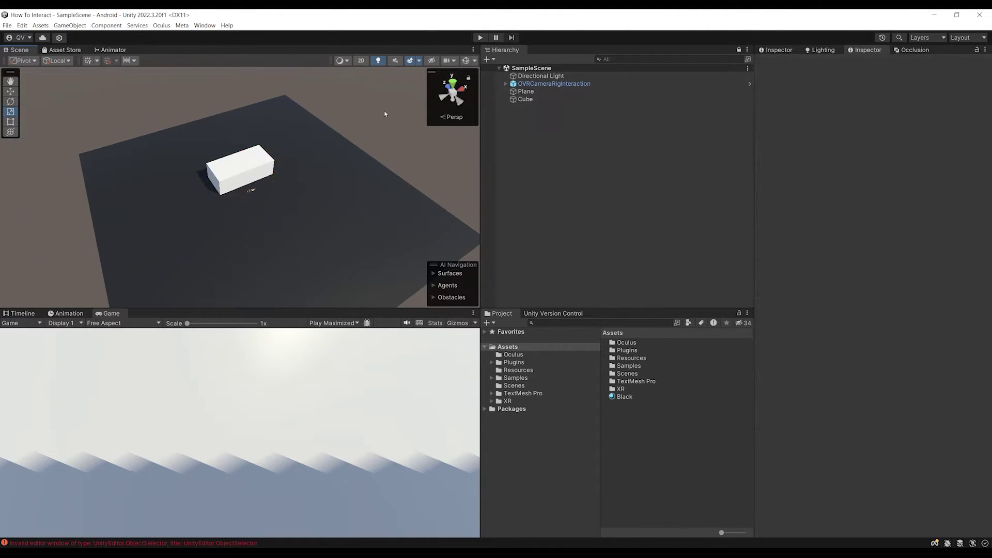
# Examine the stretched cube and the camera rig's hands on the plane from several viewing angles
pyautogui.keyDown('alt'); pyautogui.moveTo(383, 113); pyautogui.dragTo(318, 180); pyautogui.keyUp('alt')
pyautogui.press('w')
pyautogui.moveTo(319, 179); pyautogui.dragTo(290, 172, button='right')
pyautogui.press('s')
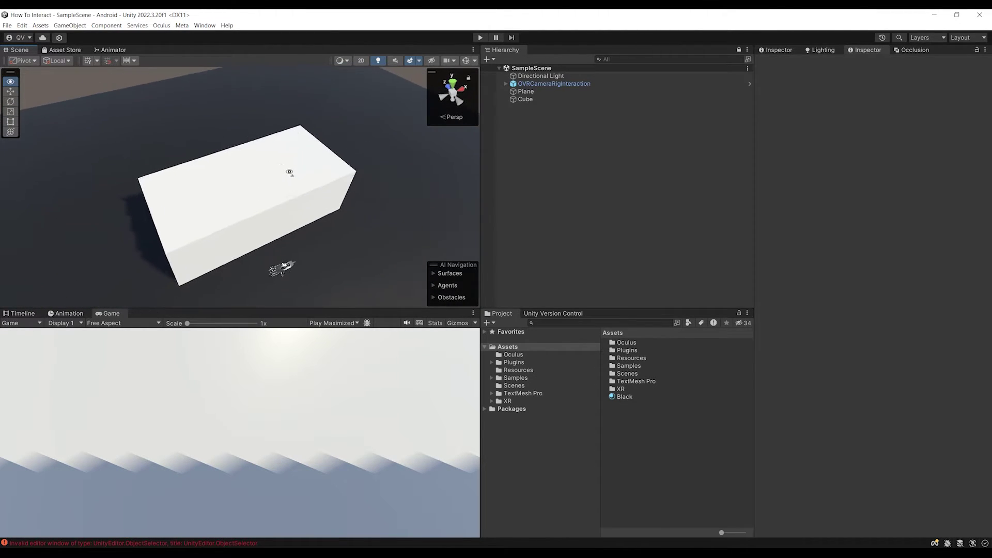
pyautogui.moveTo(306, 205); pyautogui.dragTo(310, 186, button='middle')
pyautogui.scroll(3, 310, 186)
pyautogui.moveTo(310, 186); pyautogui.dragTo(332, 166, button='right')
pyautogui.scroll(-3, 304, 175)
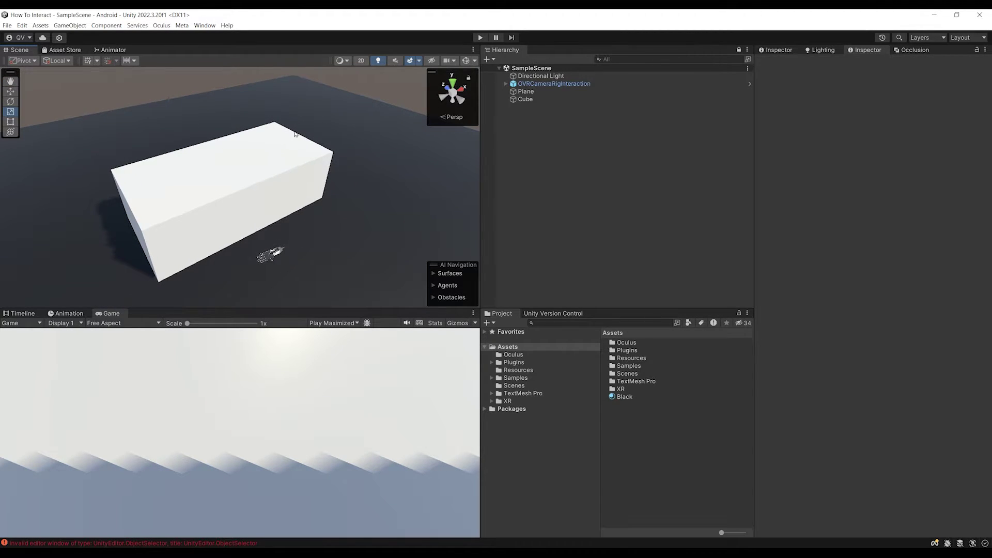
pyautogui.scroll(2, 295, 139)
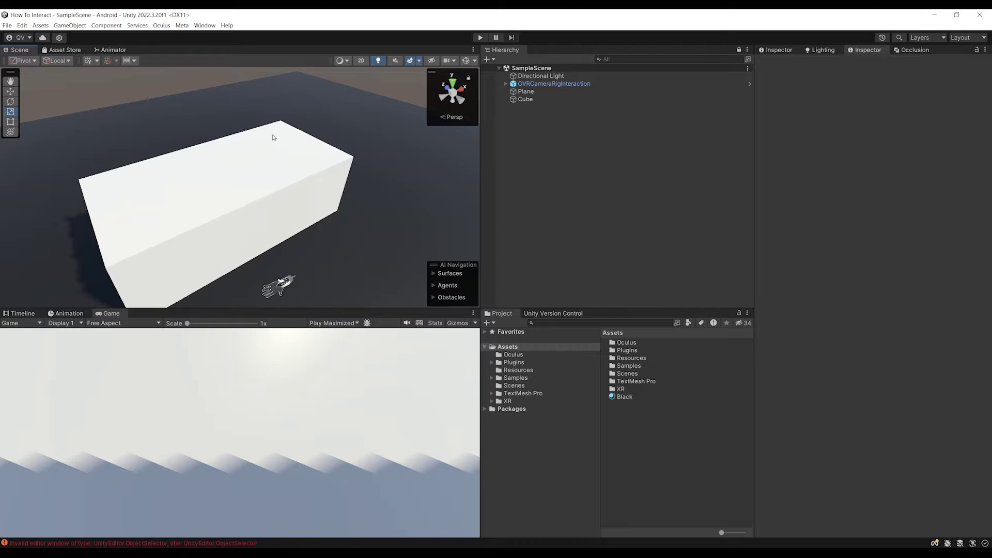
# Add a second 3D cube to the scene and set its position to 0, 0, 0
pyautogui.rightClick(512, 118)
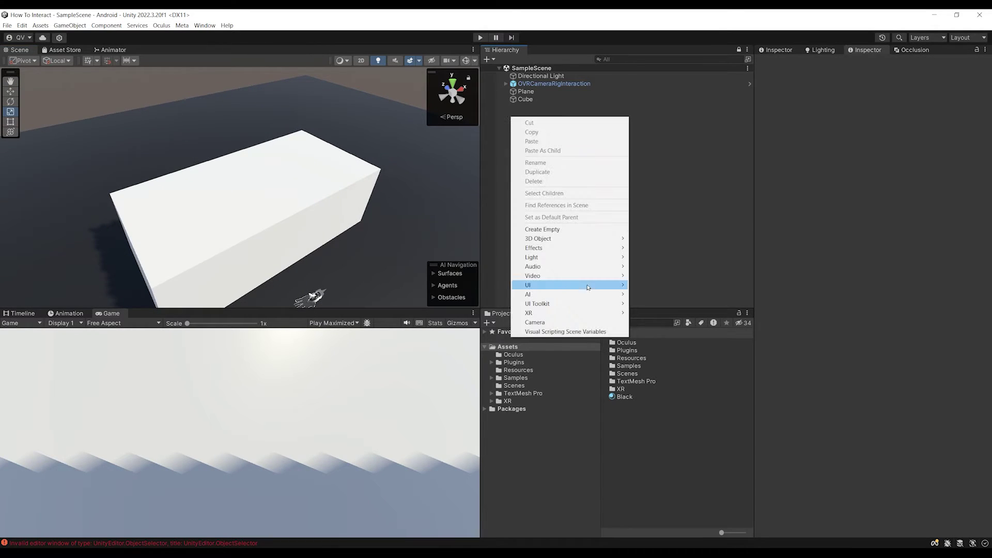
pyautogui.moveTo(558, 241)
pyautogui.click(638, 239)
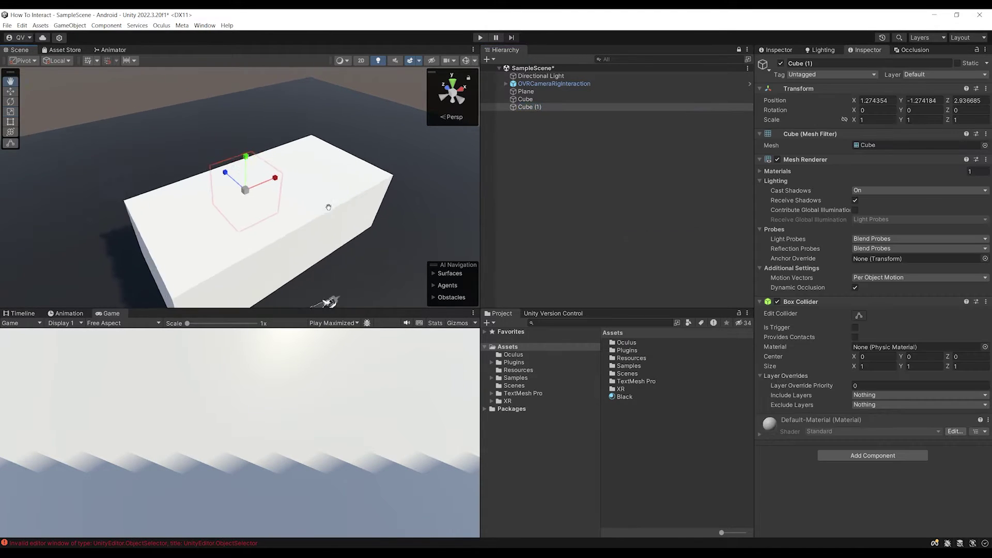
pyautogui.write('0')
pyautogui.press('Tab')
pyautogui.write('0')
pyautogui.press('Tab')
pyautogui.write('0')
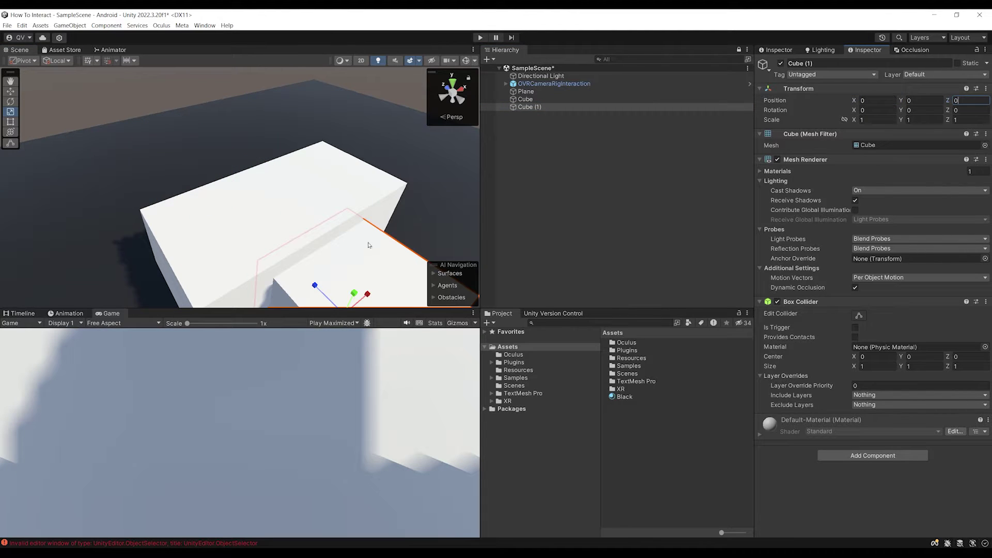
# Scale the second cube down uniformly to about 0.079 and rest it on the table at about X -0.257, Y 0.709, Z 0.655
pyautogui.scroll(-5, 369, 245)
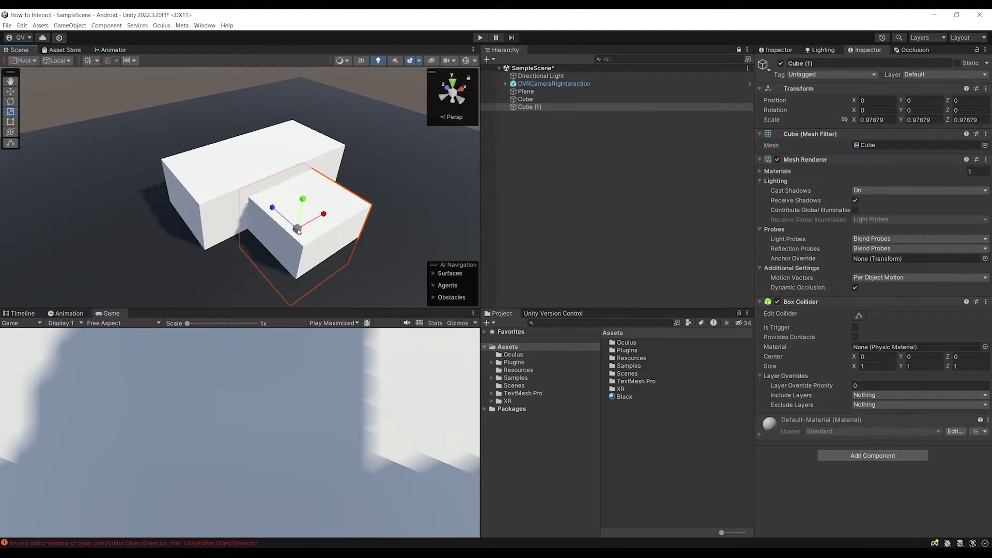
pyautogui.moveTo(298, 231); pyautogui.dragTo(263, 173)
pyautogui.scroll(5, 257, 168)
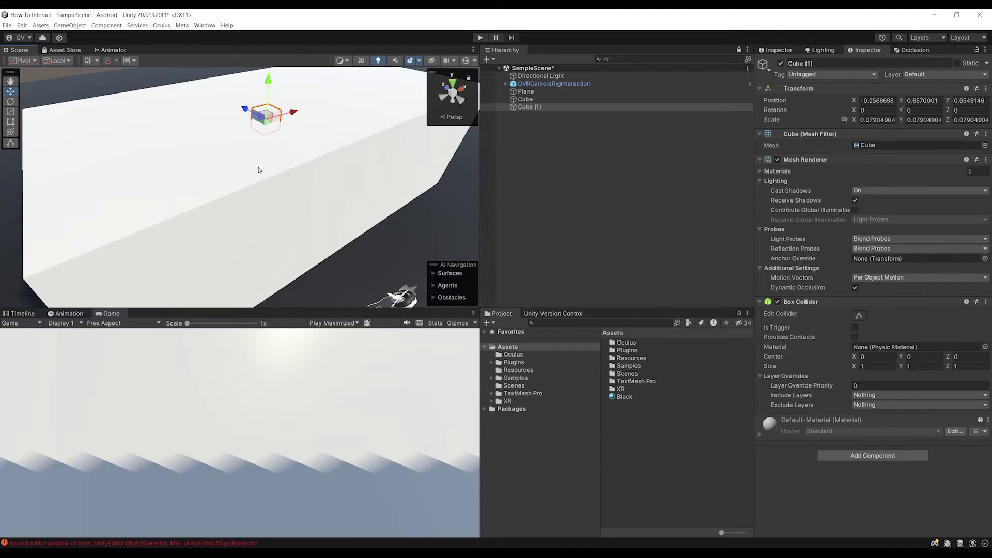
pyautogui.moveTo(326, 95); pyautogui.dragTo(274, 129, button='middle')
pyautogui.moveTo(213, 112); pyautogui.dragTo(212, 99)
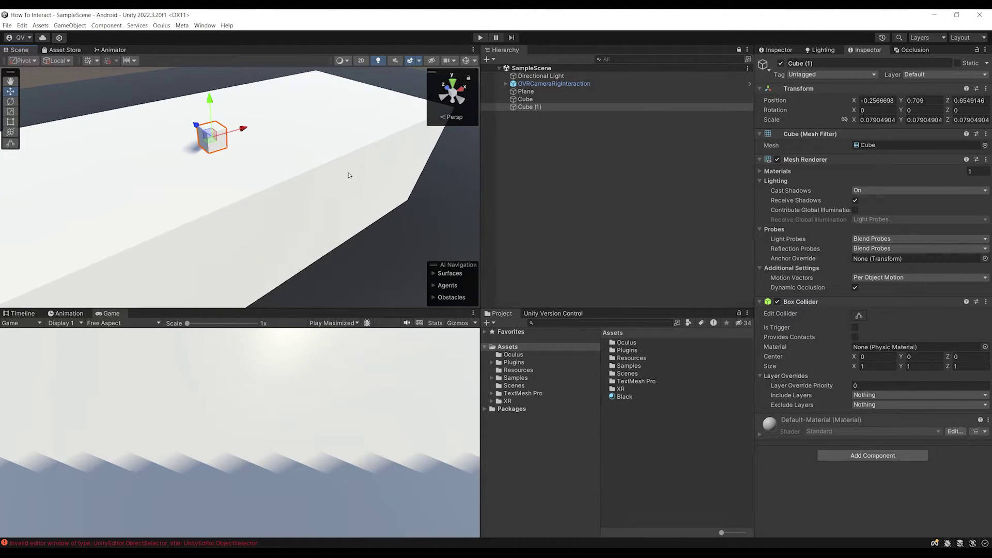
pyautogui.keyDown('alt'); pyautogui.moveTo(350, 176); pyautogui.dragTo(299, 175); pyautogui.keyUp('alt')
# Duplicate the Black material and name the copy Red
pyautogui.click(623, 397)
pyautogui.hotkey('ctrl', 'd')
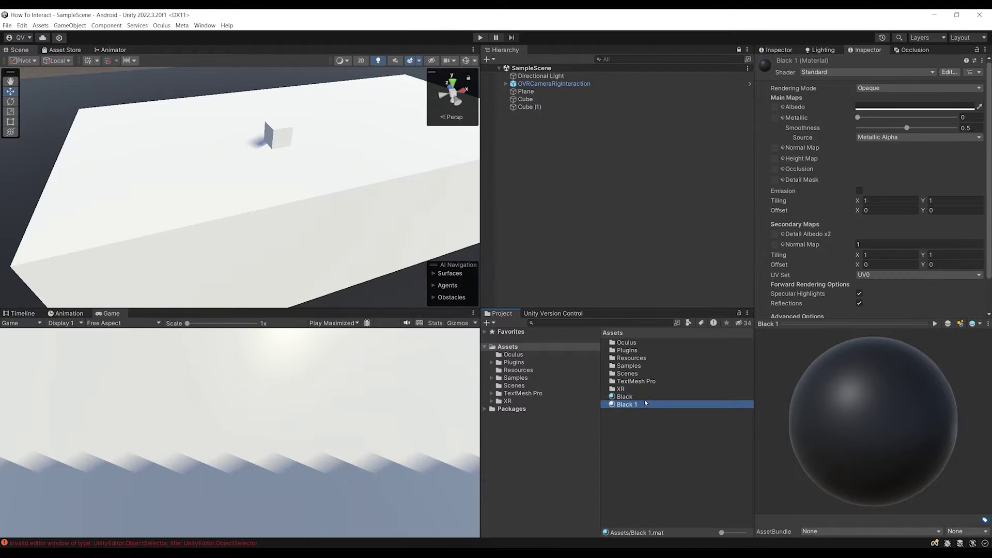
pyautogui.click(645, 405)
pyautogui.write('Red')
pyautogui.press('Return')
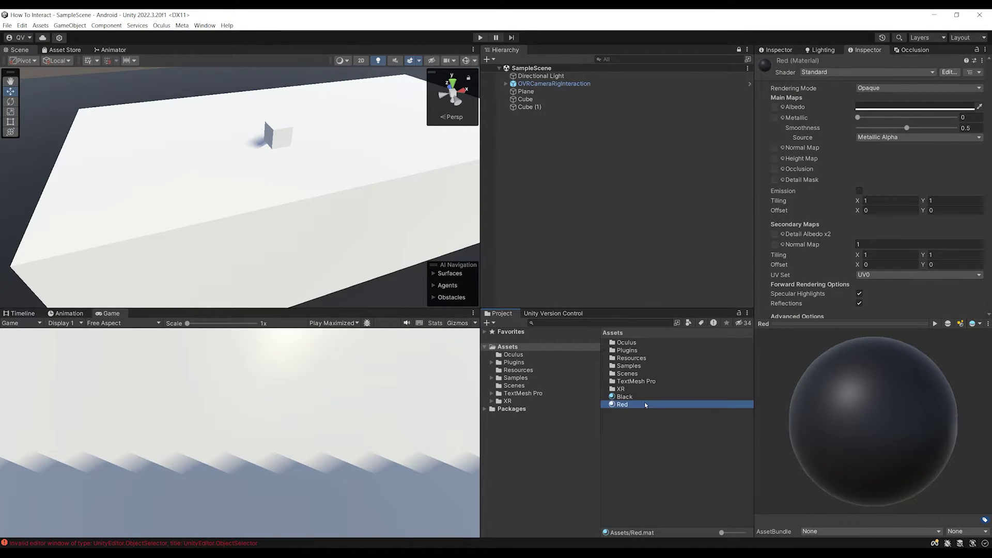
# Set the Red material's albedo colour to pure red, FF0000
pyautogui.click(915, 107)
pyautogui.moveTo(921, 179); pyautogui.dragTo(981, 126)
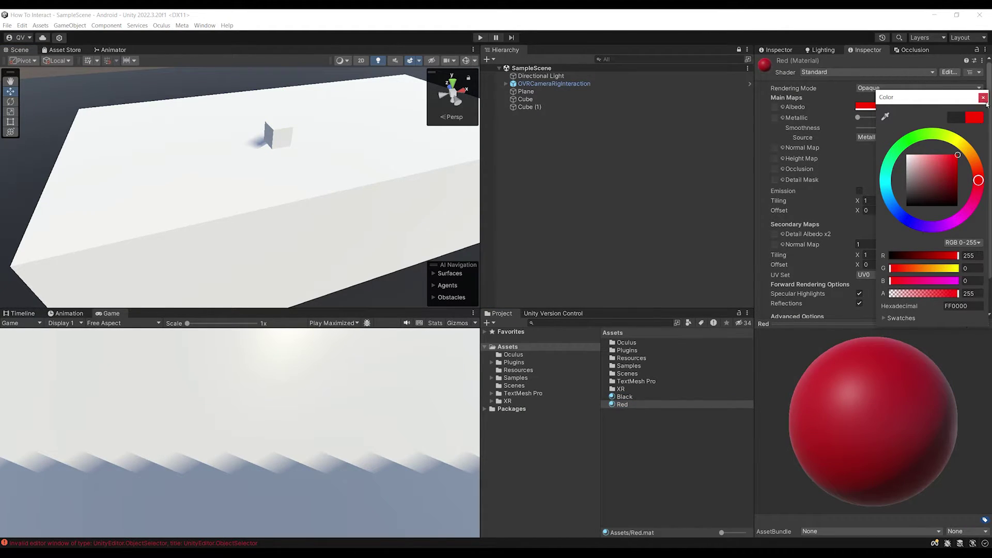
pyautogui.click(984, 99)
# Apply the Red material to the small cube on the table
pyautogui.scroll(3, 313, 150)
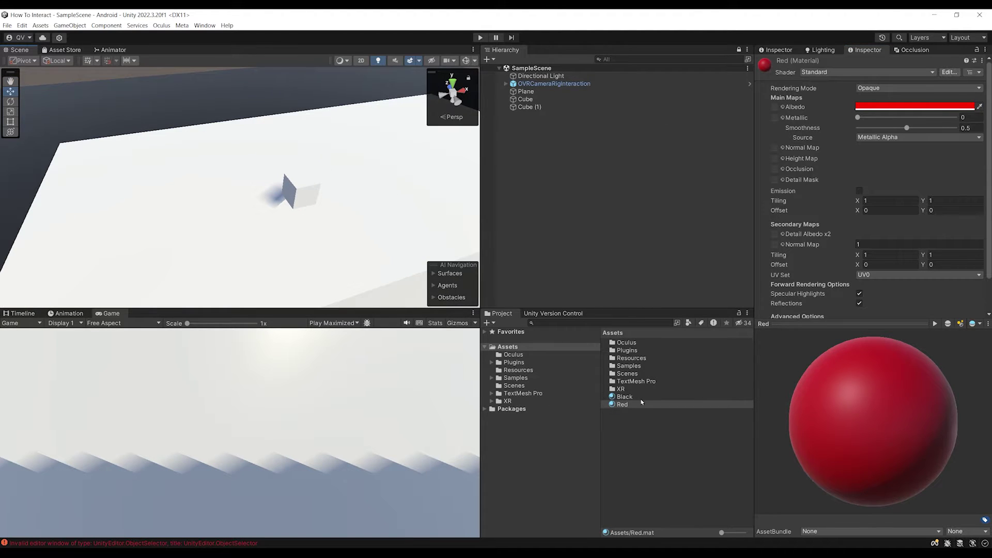
pyautogui.moveTo(641, 403); pyautogui.dragTo(310, 195)
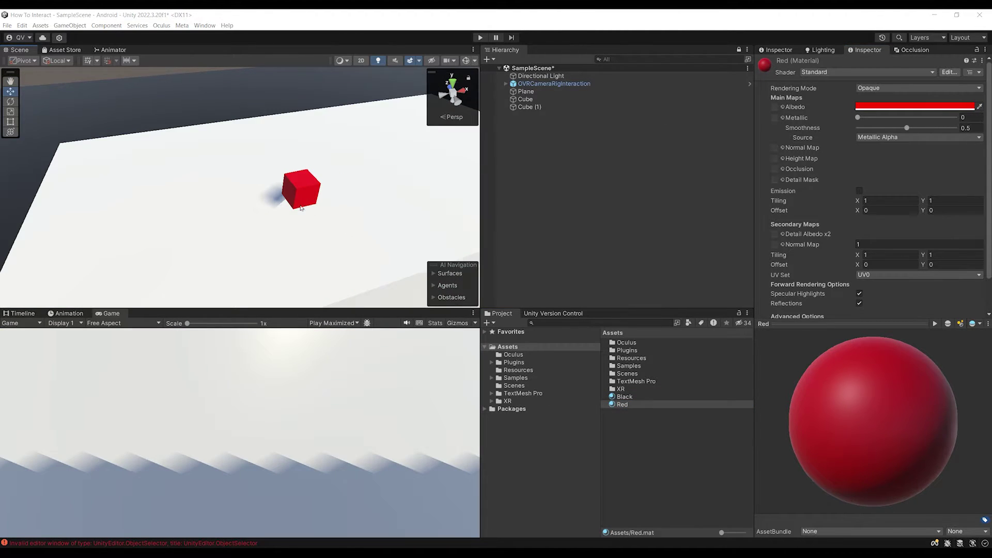
pyautogui.scroll(3, 339, 197)
pyautogui.scroll(-5, 330, 191)
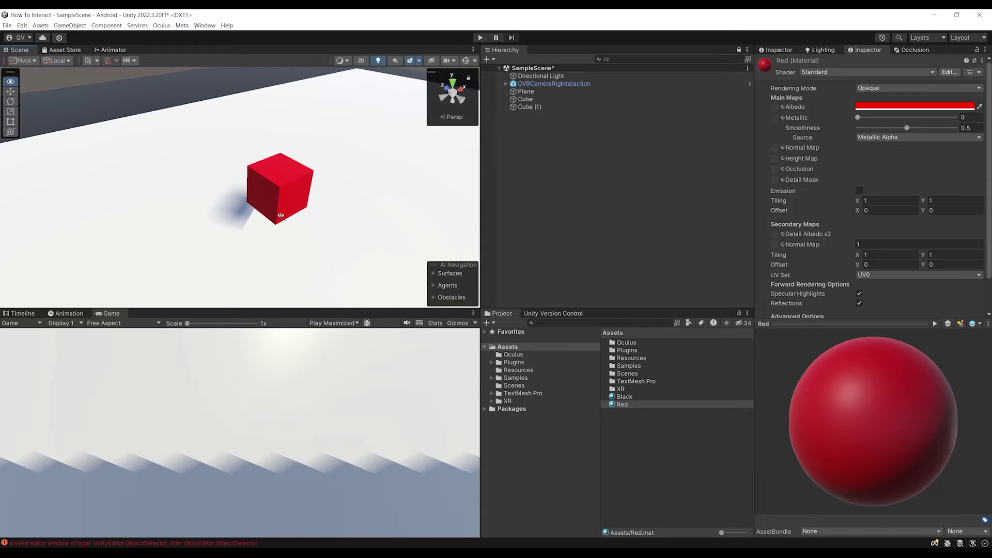
# Change the Shadow Projection in the project's Quality settings to sharpen shadows, and inspect the red cube's shadow
pyautogui.click(23, 26)
pyautogui.click(46, 291)
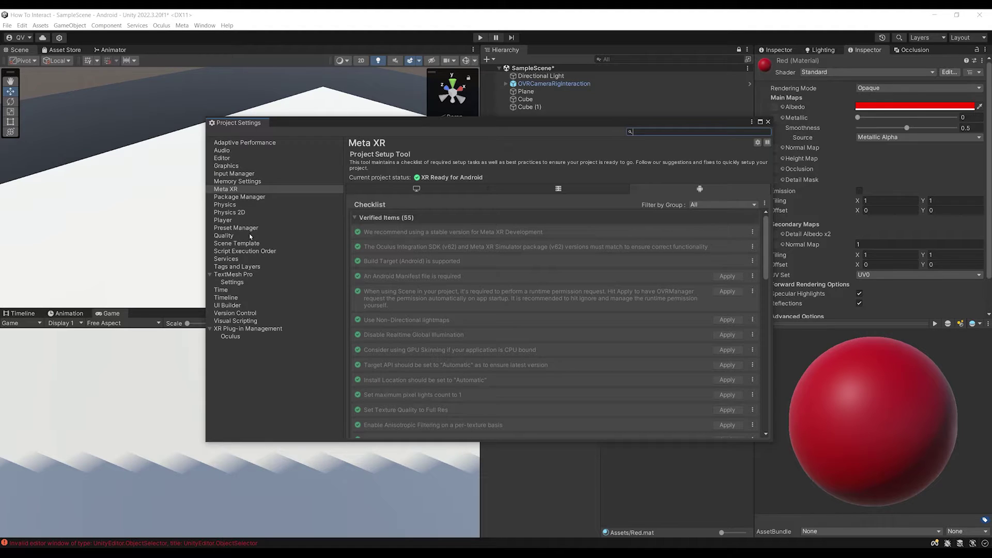
pyautogui.click(226, 237)
pyautogui.scroll(-10, 425, 332)
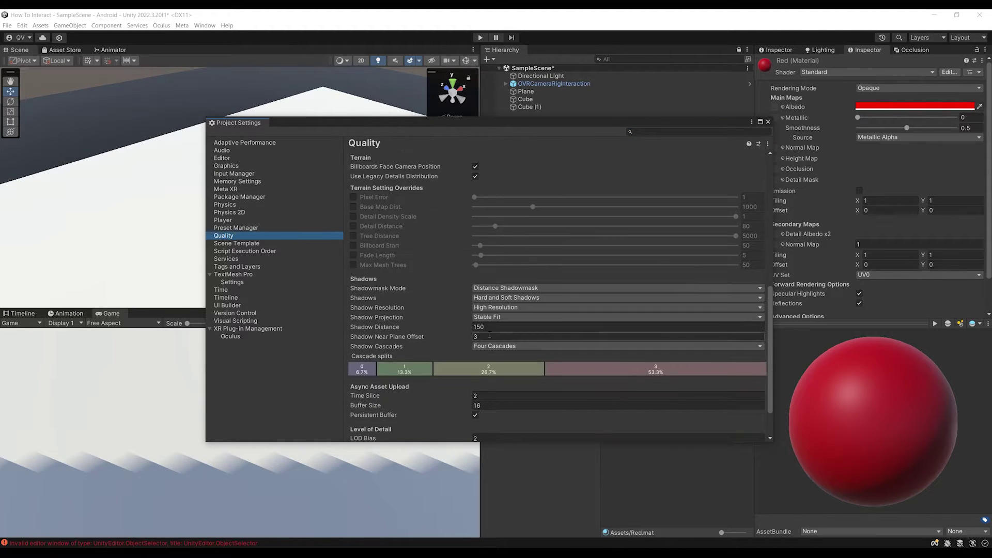
pyautogui.click(510, 318)
pyautogui.click(501, 328)
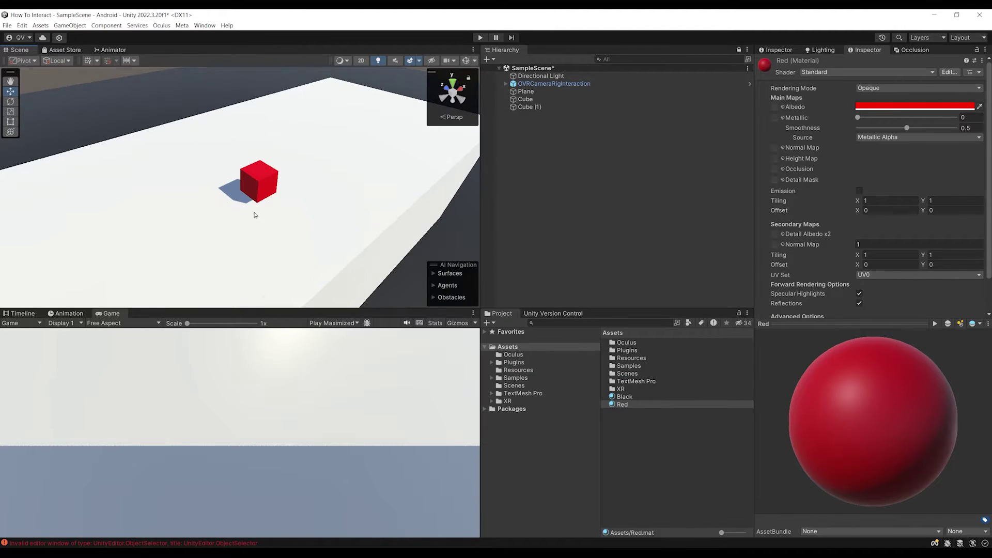
pyautogui.scroll(5, 255, 215)
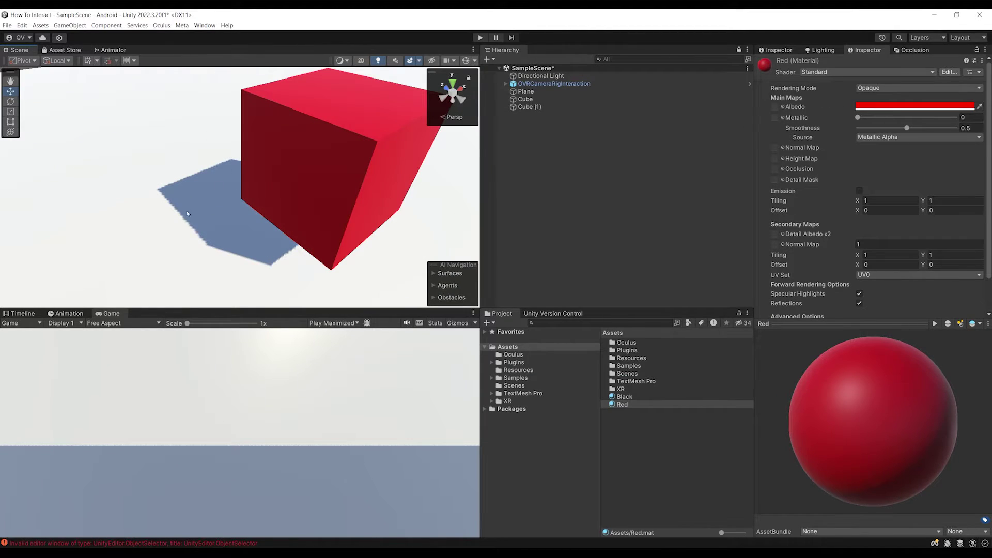
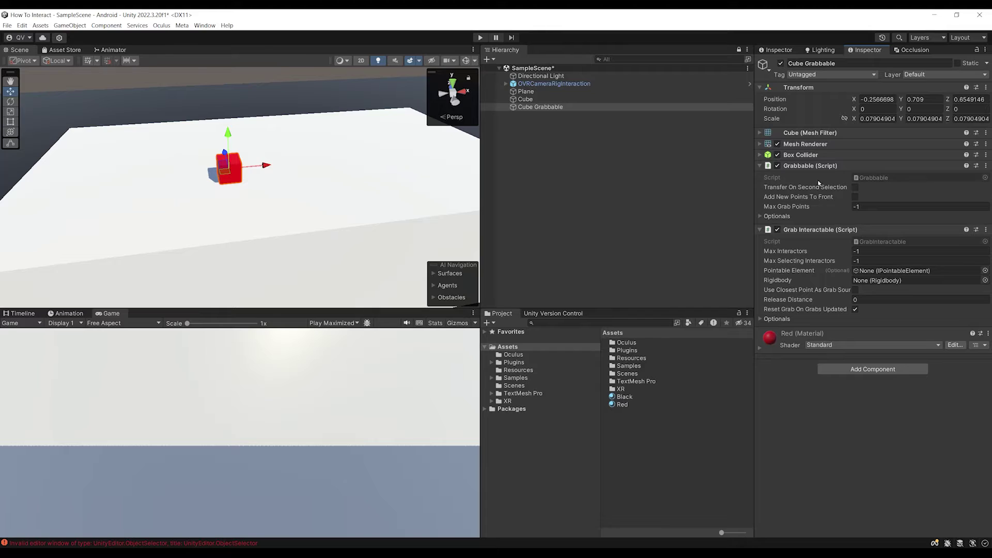
# Assign the cube's Grabbable as the Pointable Element of its Grab Interactable and save the scene
pyautogui.moveTo(800, 166); pyautogui.dragTo(894, 276)
pyautogui.hotkey('ctrl', 's')
# Add a Rigidbody component to Cube Grabbable and assign it as the Grab Interactable's Rigidbody
pyautogui.click(867, 369)
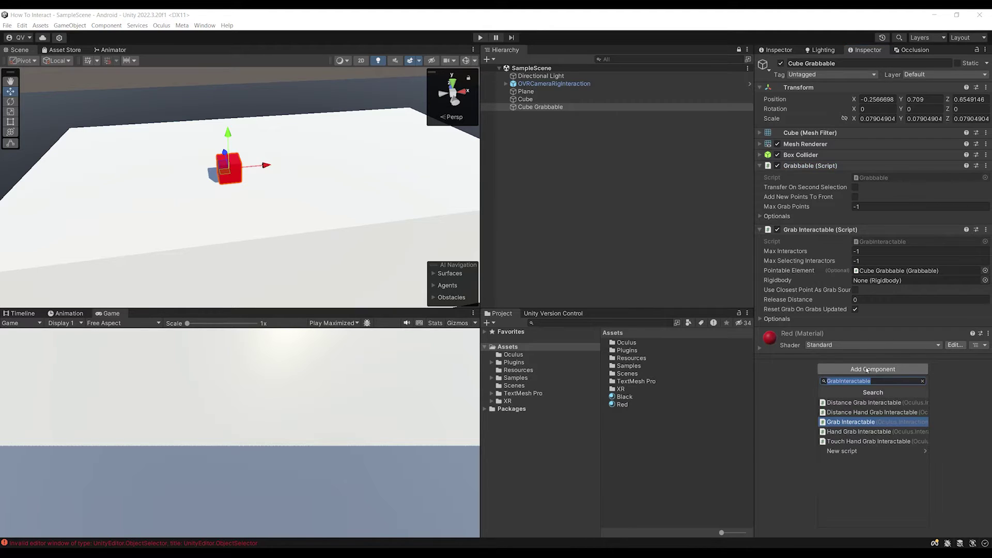
pyautogui.write('Rigidbody')
pyautogui.press('Return')
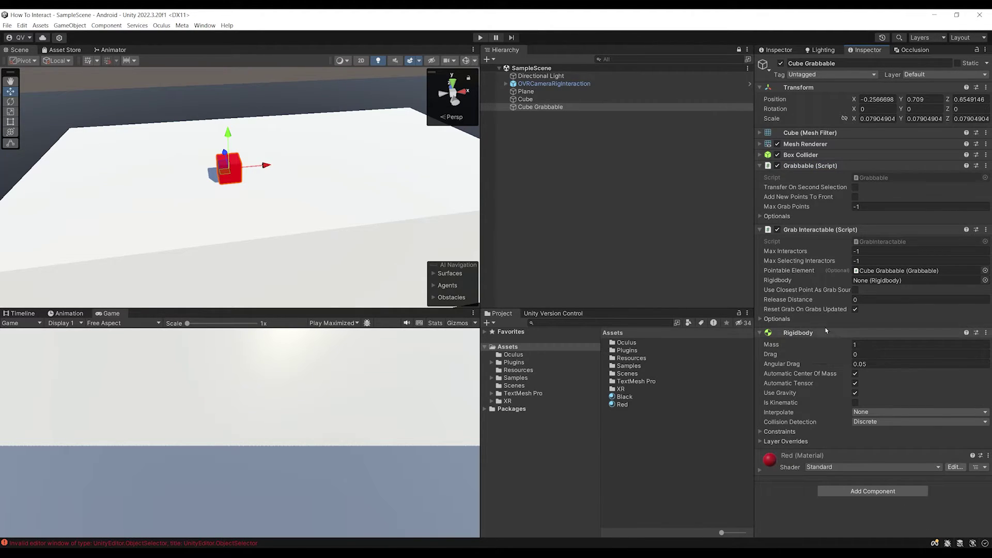
pyautogui.moveTo(788, 333); pyautogui.dragTo(879, 281)
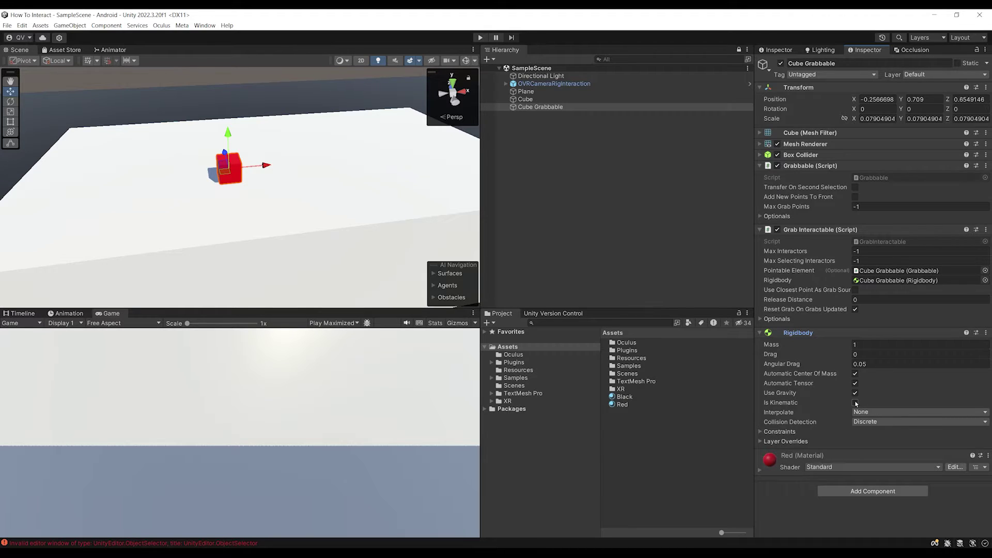
# Add a Physics Grabbable component to Cube Grabbable
pyautogui.scroll(1, 194, 116)
pyautogui.moveTo(191, 112); pyautogui.dragTo(228, 160, button='middle')
pyautogui.scroll(3, 243, 202)
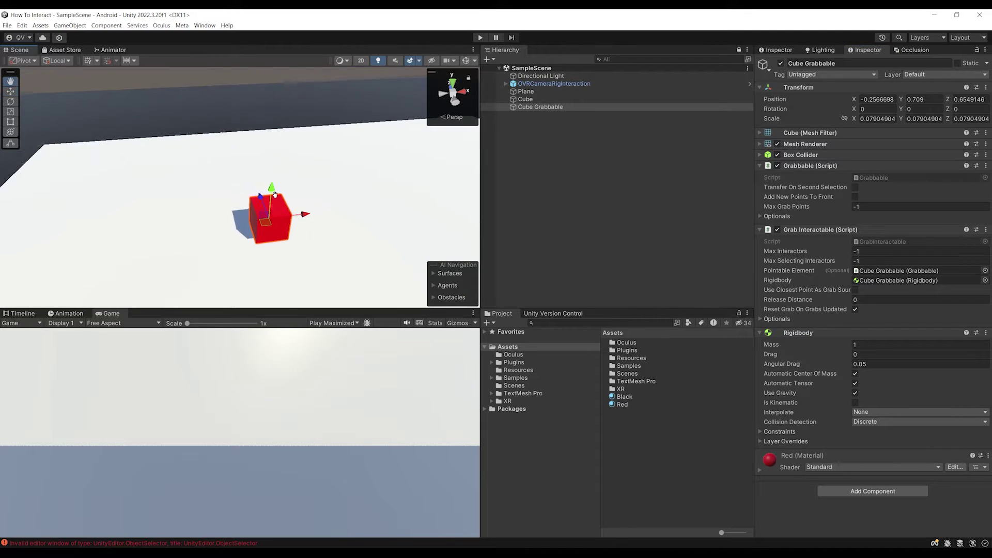
pyautogui.moveTo(272, 231); pyautogui.dragTo(277, 192, button='middle')
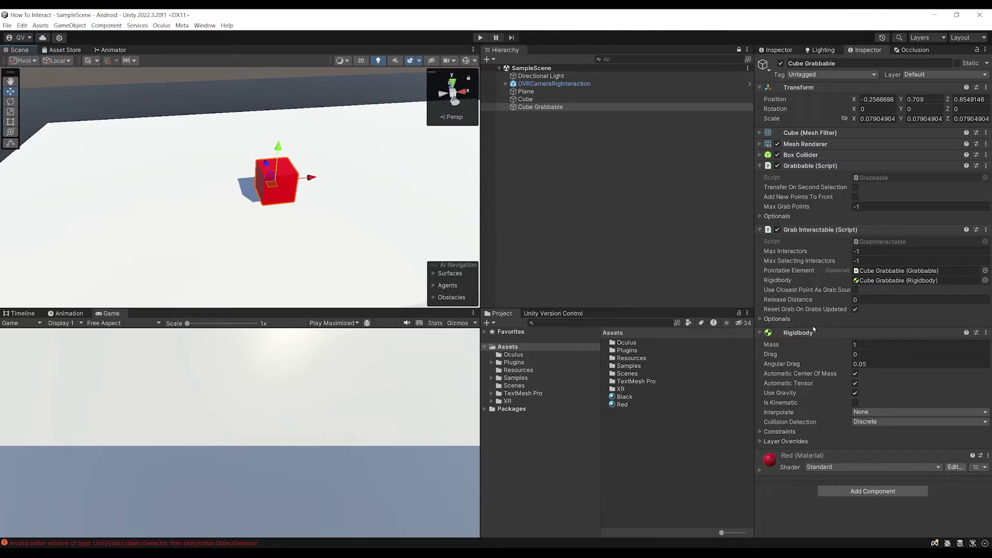
pyautogui.click(798, 333)
pyautogui.click(853, 381)
pyautogui.write('physicsgrab')
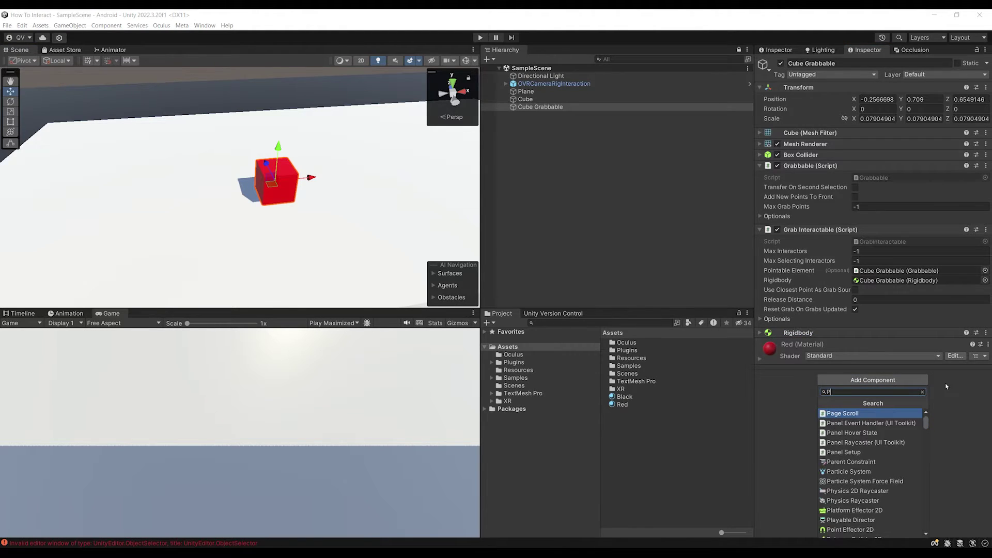
pyautogui.press('Return')
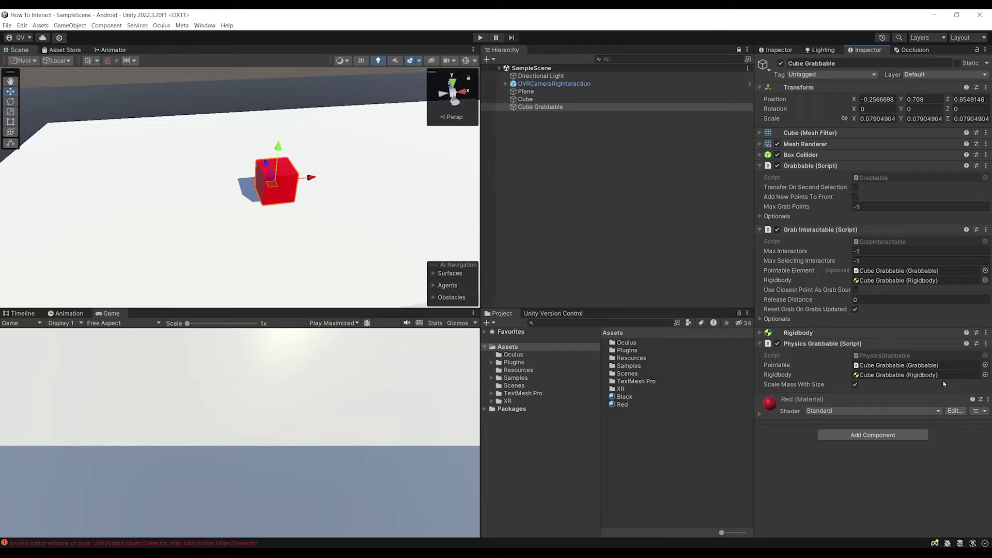
# Assign the cube's Physics Grabbable in the Grab Interactable's optional settings and collapse the script components
pyautogui.click(761, 319)
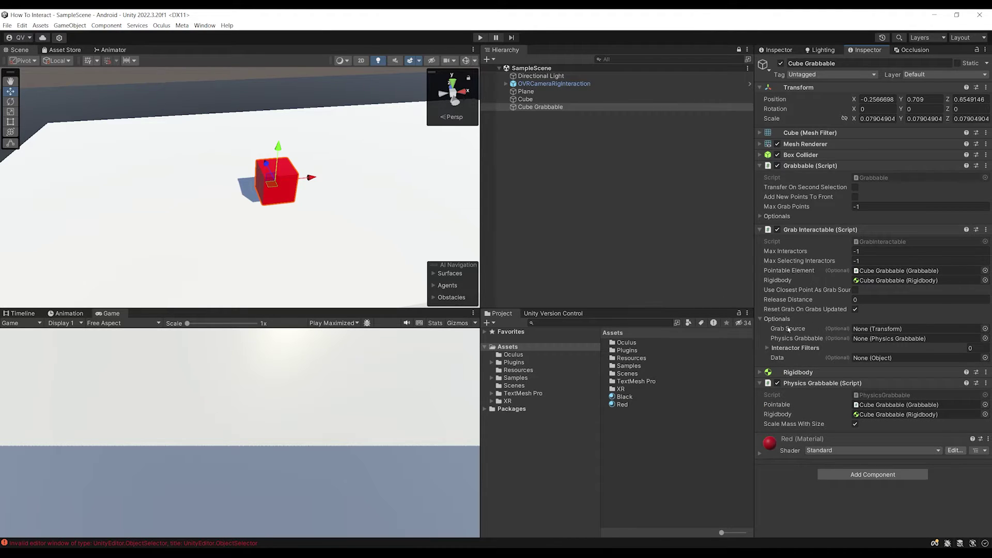
pyautogui.moveTo(828, 384); pyautogui.dragTo(910, 338)
pyautogui.click(822, 383)
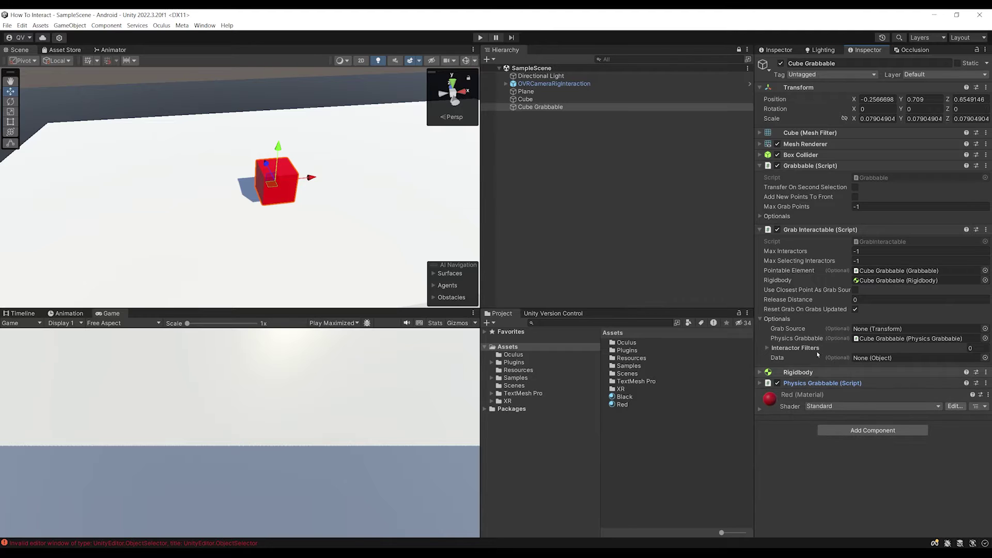
pyautogui.click(814, 229)
pyautogui.click(809, 165)
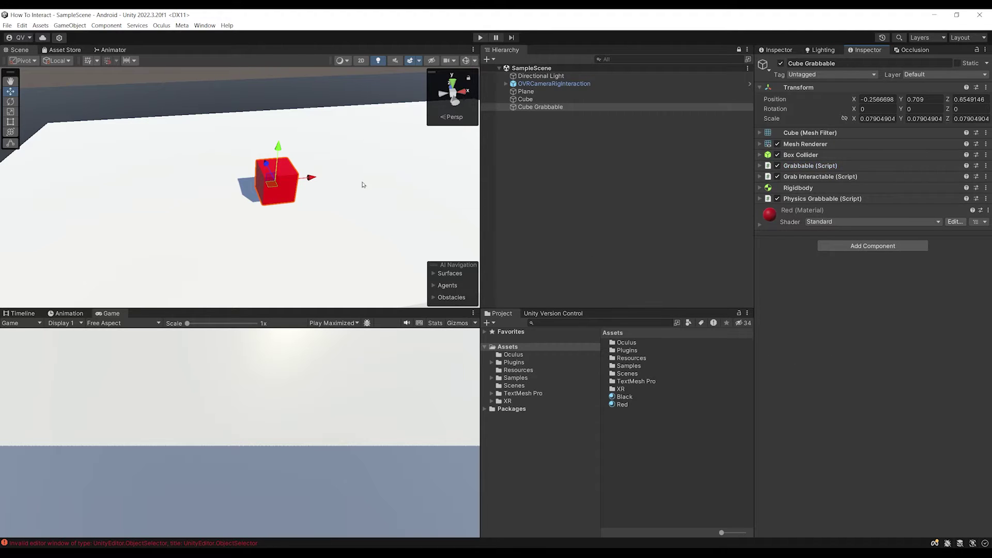
# Run the scene in Play mode to test grabbing the red cube
pyautogui.moveTo(363, 184); pyautogui.dragTo(292, 183, button='right')
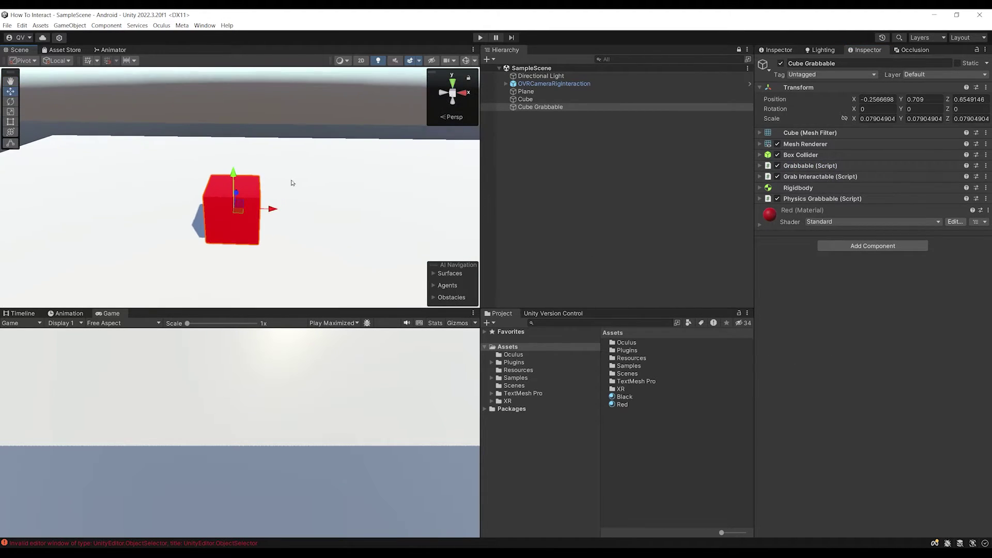
pyautogui.moveTo(292, 183); pyautogui.dragTo(298, 181, button='middle')
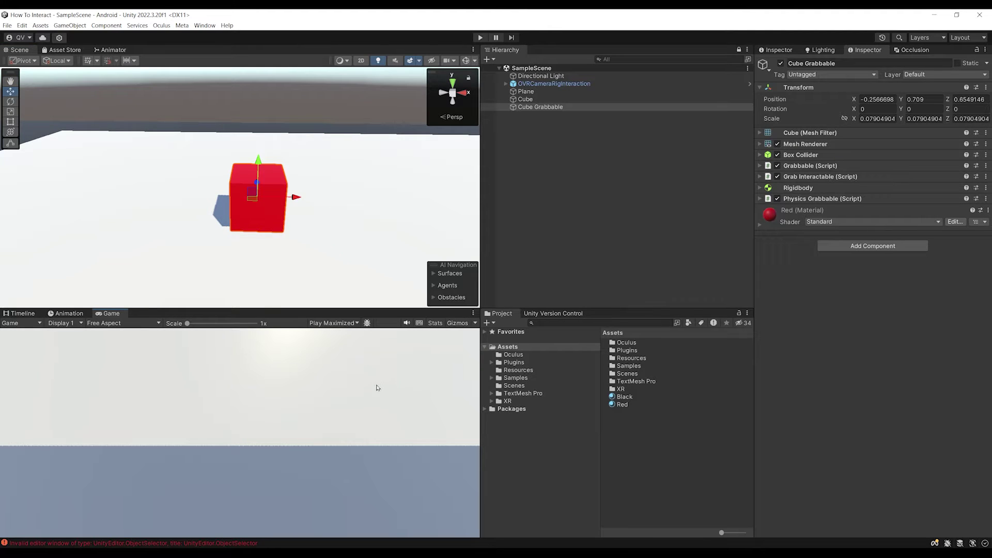
pyautogui.click(480, 38)
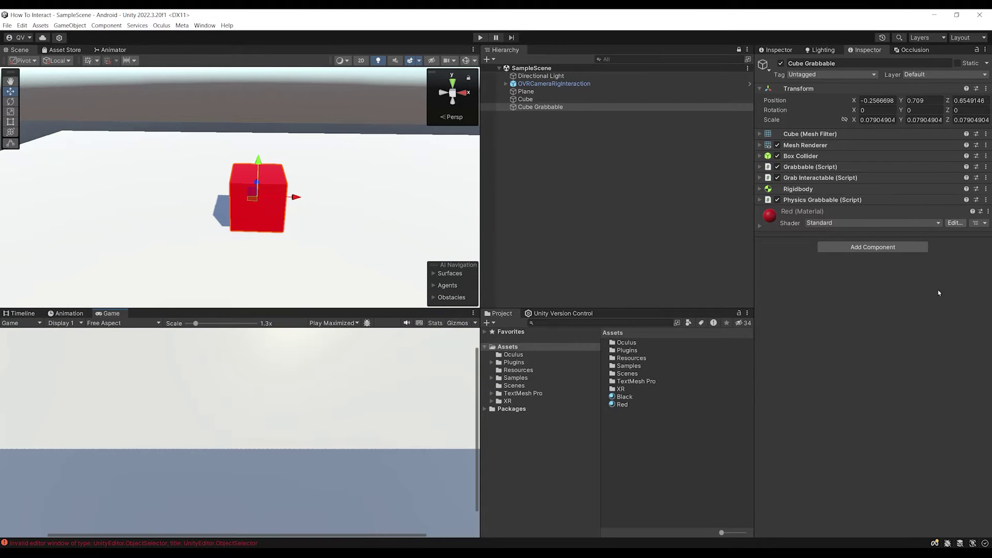
# Add a Hand Grab Interactable component to Cube Grabbable and run the scene to test it
pyautogui.click(864, 248)
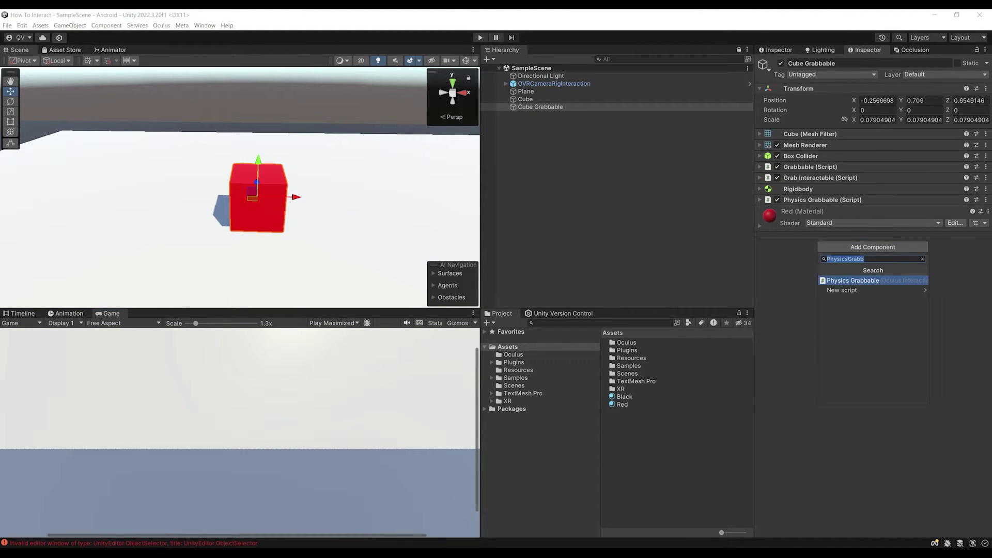
pyautogui.write('HandGrabInt')
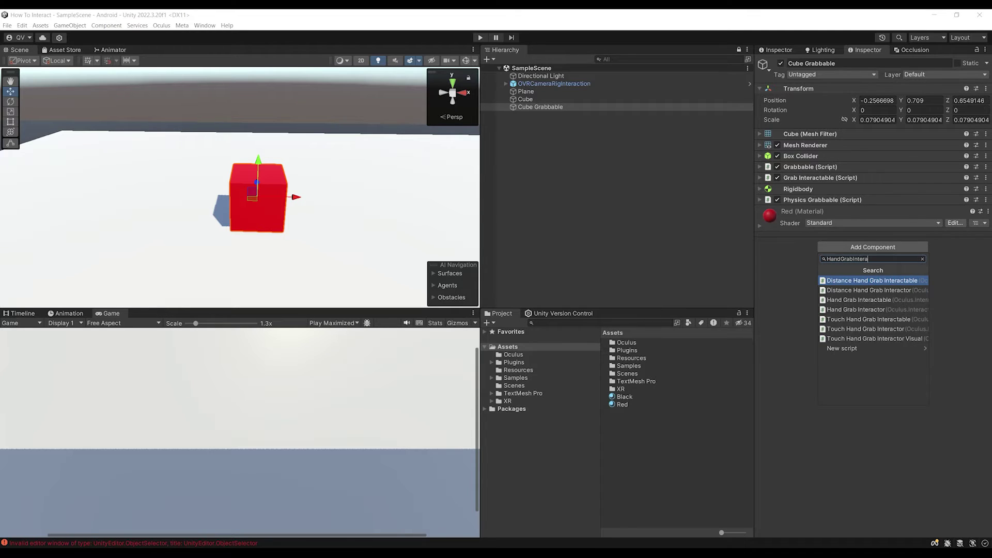
pyautogui.write('era')
pyautogui.press('Down')
pyautogui.press('Down')
pyautogui.press('Return')
pyautogui.scroll(-3, 353, 415)
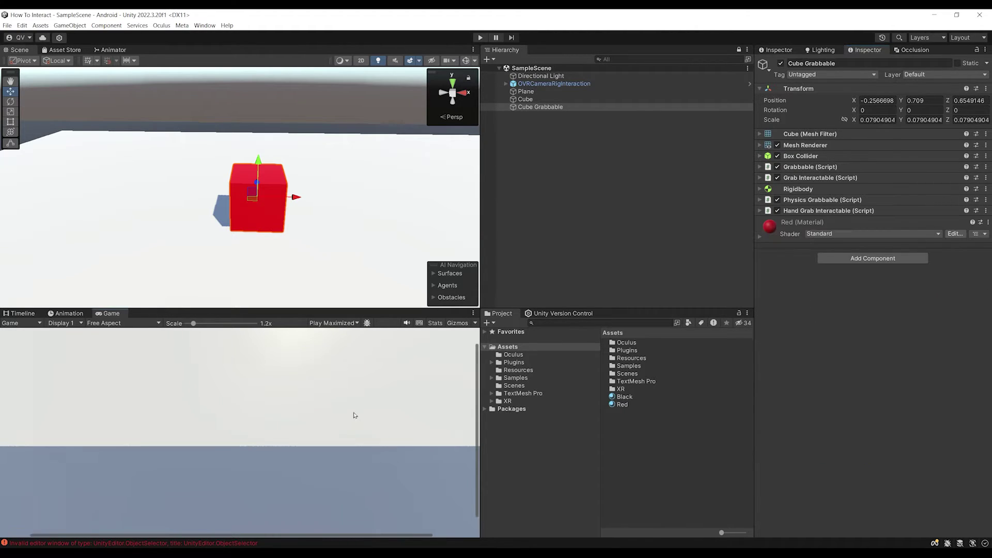
pyautogui.click(481, 37)
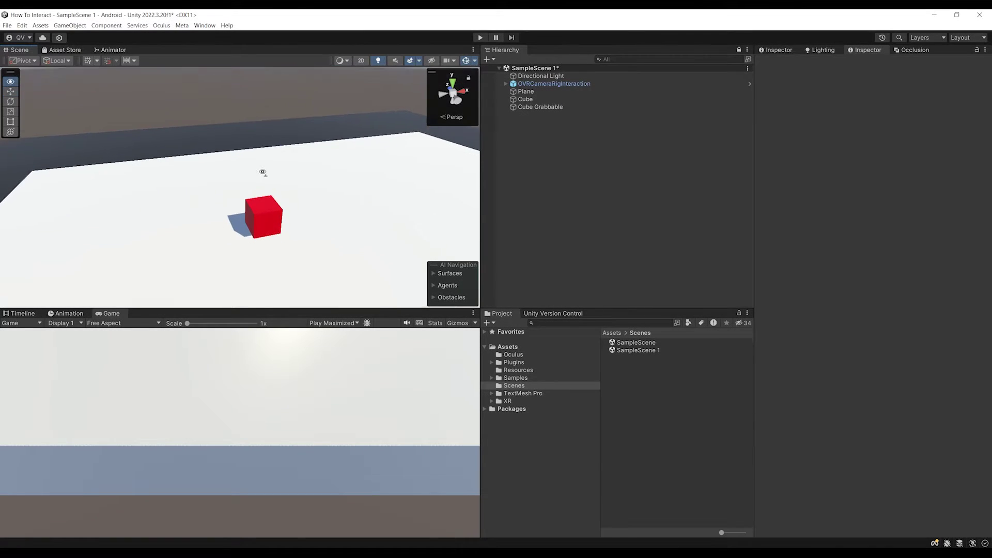
# Duplicate Cube Grabbable and move the copy along the X axis to sit beside the original on the table
pyautogui.moveTo(262, 172); pyautogui.dragTo(274, 187, button='right')
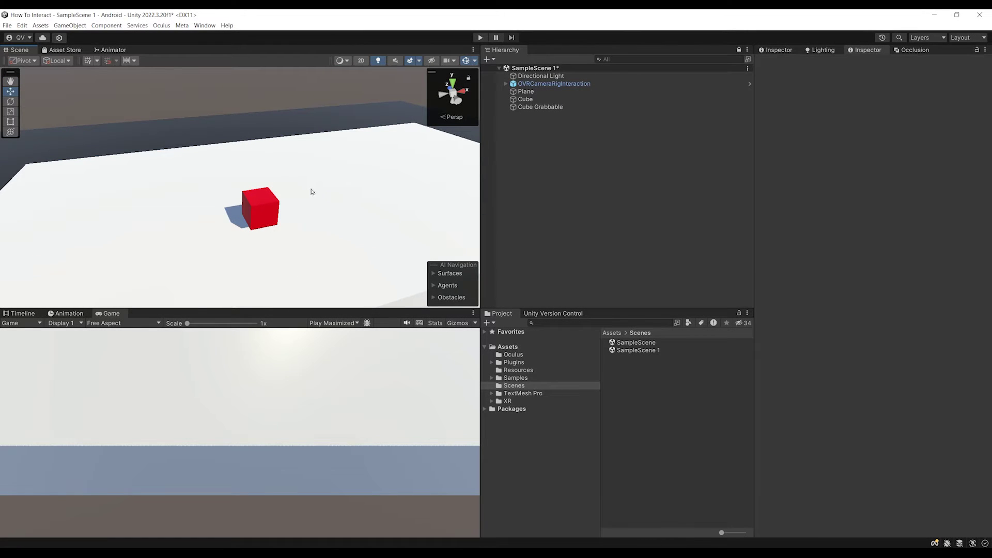
pyautogui.click(260, 205)
pyautogui.moveTo(330, 168); pyautogui.dragTo(320, 173, button='middle')
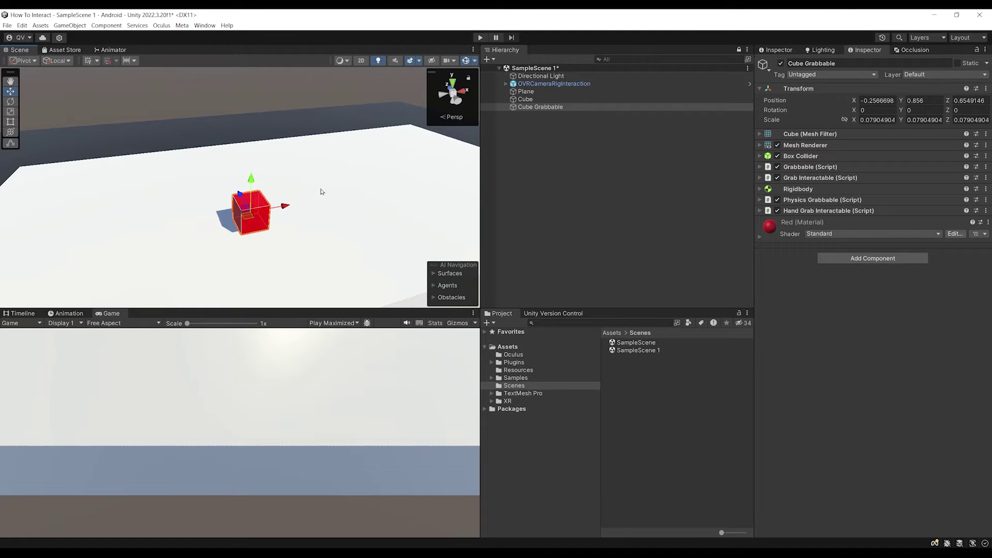
pyautogui.click(536, 110)
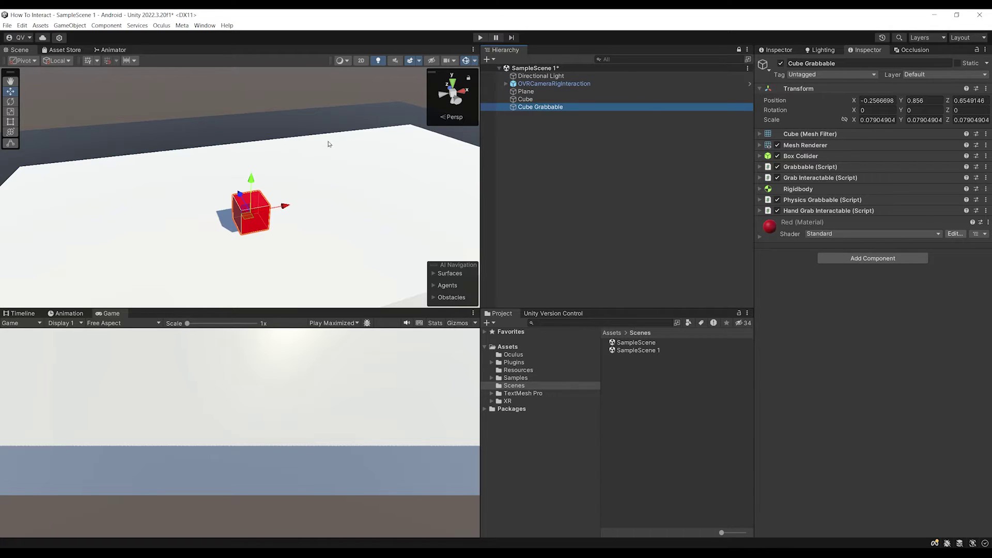
pyautogui.hotkey('ctrl', 'd')
pyautogui.moveTo(286, 206); pyautogui.dragTo(366, 190)
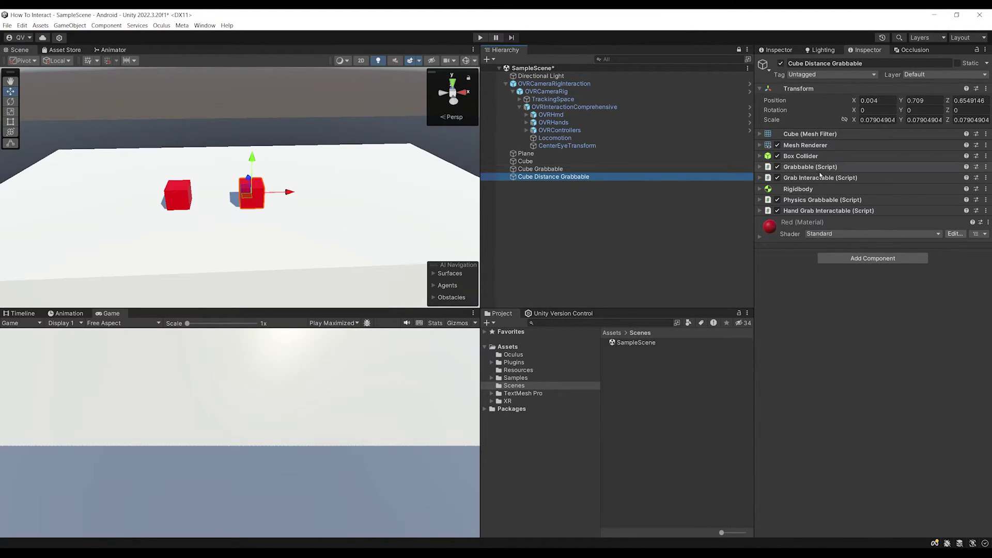
# Add a Distance Grab Interactable component to Cube Distance Grabbable and assign the cube's Grabbable as its Pointable Element
pyautogui.click(861, 258)
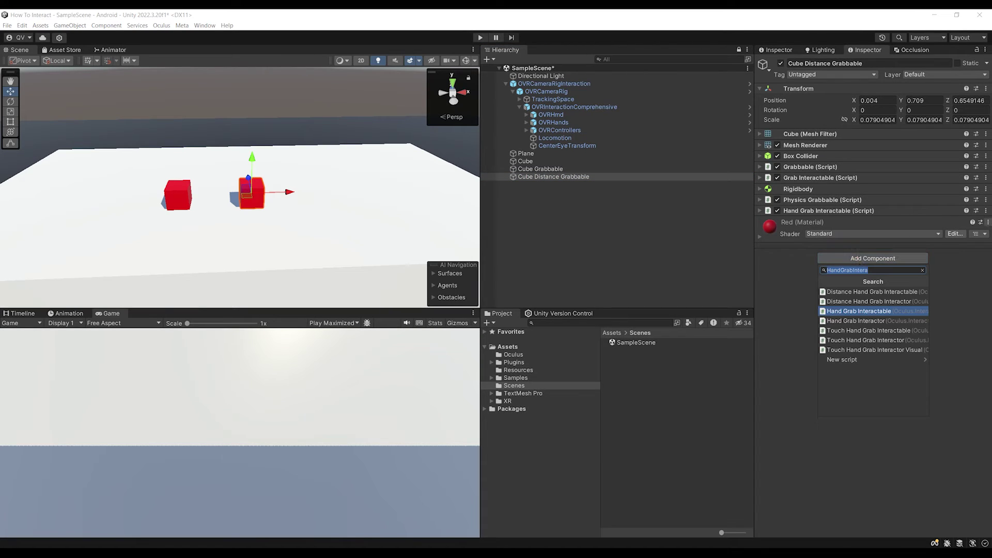
pyautogui.write('DistanceGr')
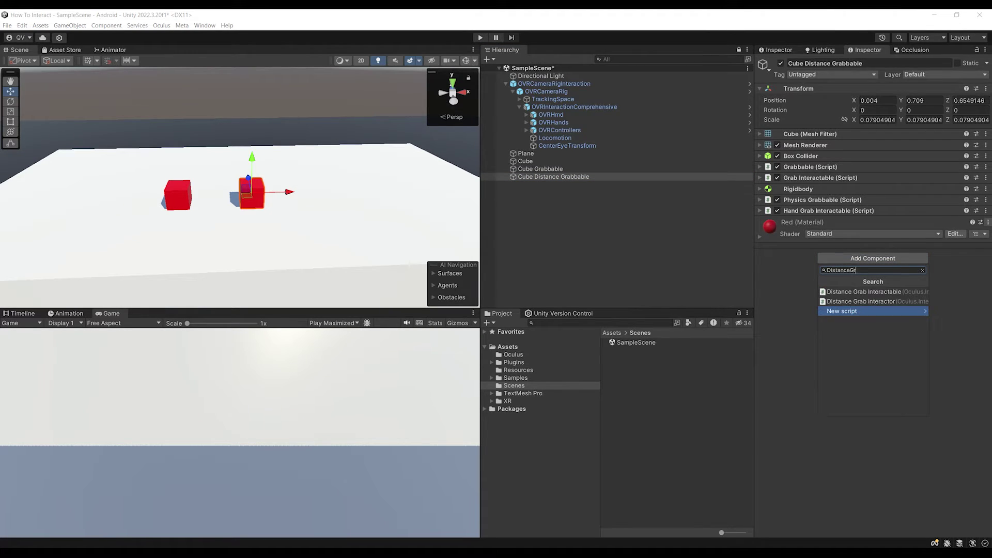
pyautogui.press('Up')
pyautogui.press('Up')
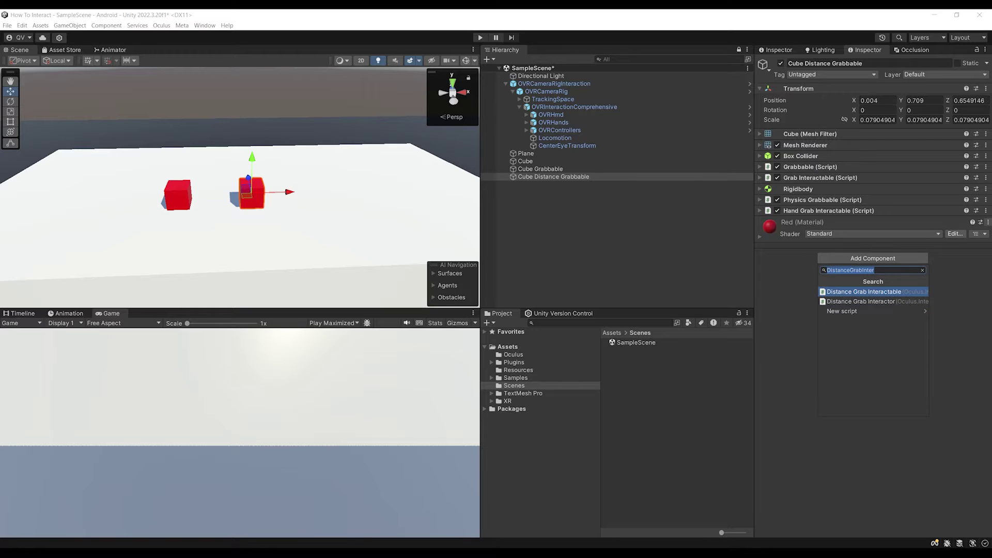
pyautogui.press('Return')
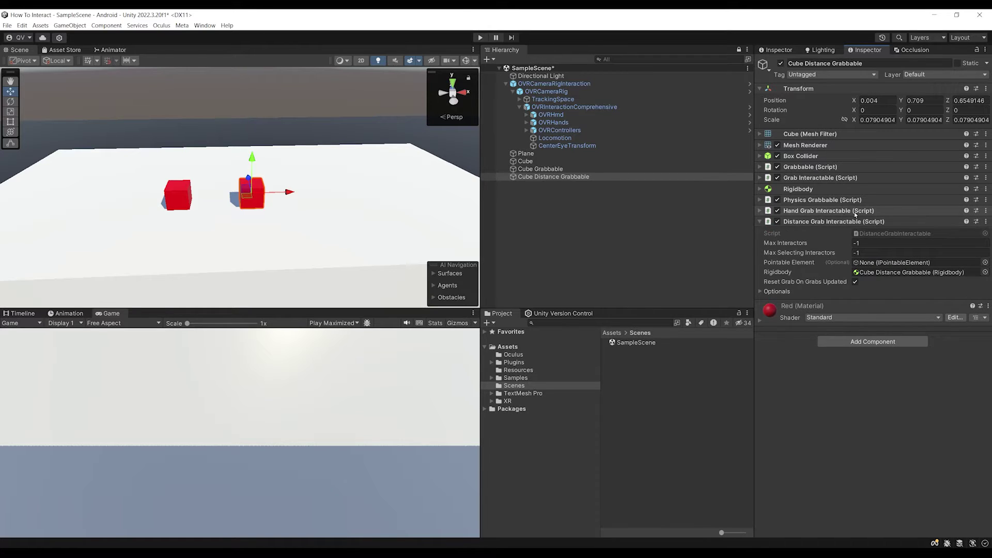
pyautogui.moveTo(809, 168); pyautogui.dragTo(882, 264)
# Add a Distance Hand Grab Interactable component to Cube Distance Grabbable, with the cube's Grabbable as Pointable Element and its own Rigidbody
pyautogui.click(859, 344)
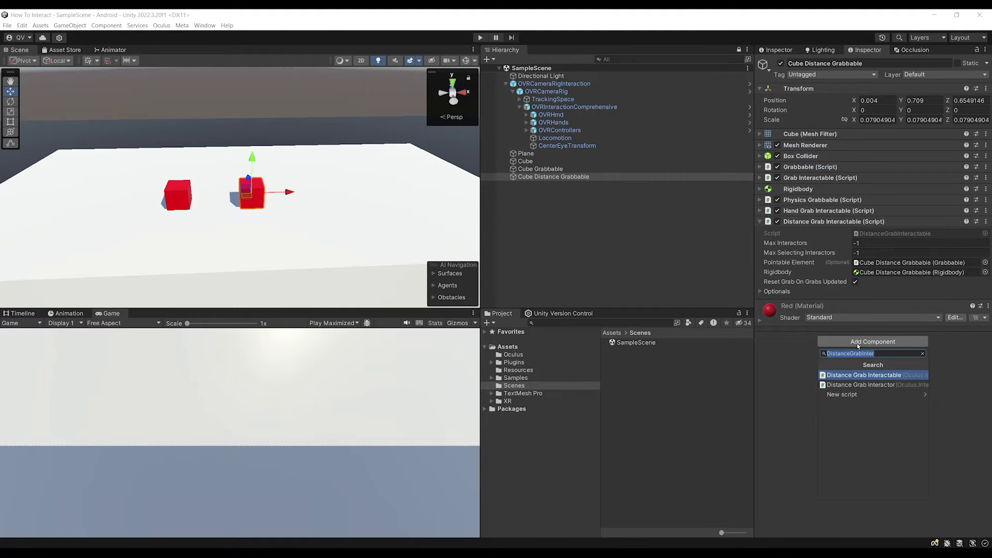
pyautogui.write('DistanceH')
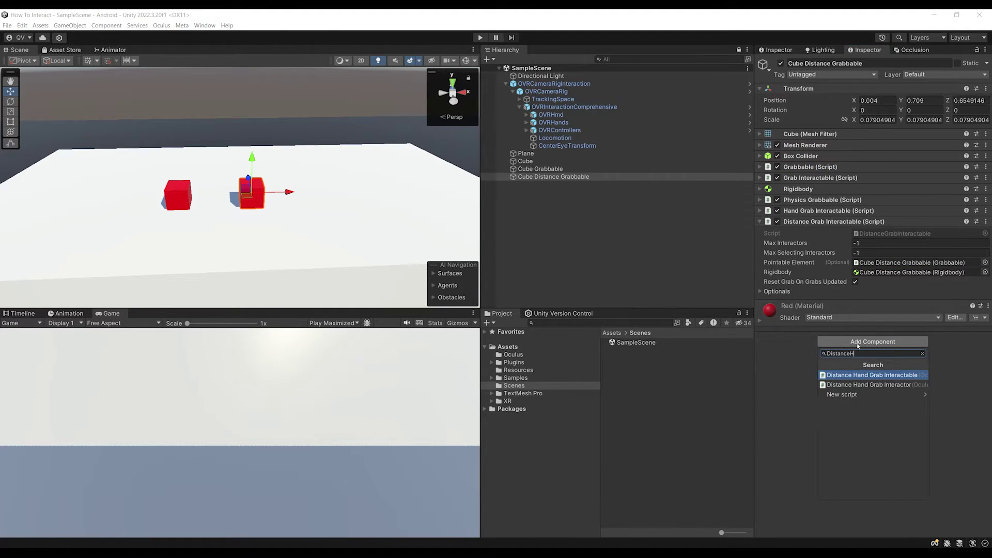
pyautogui.write('an')
pyautogui.press('Return')
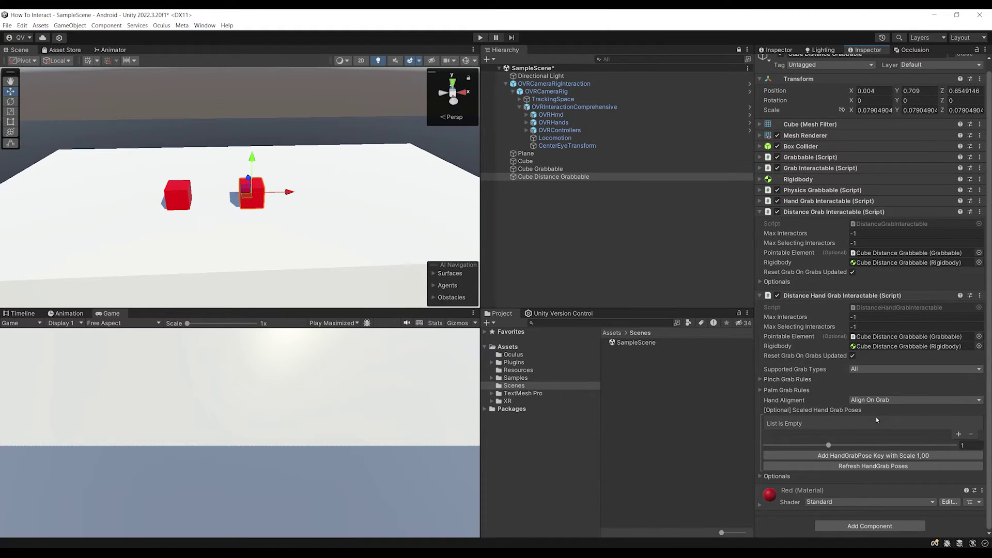
# Save the scene and run it in Play mode to test distance grabbing
pyautogui.click(883, 346)
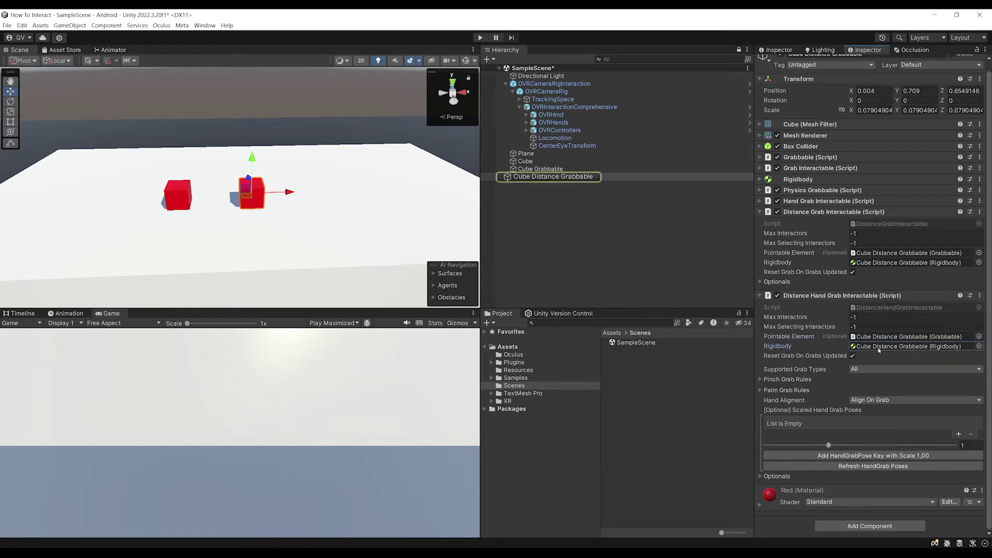
pyautogui.hotkey('ctrl', 's')
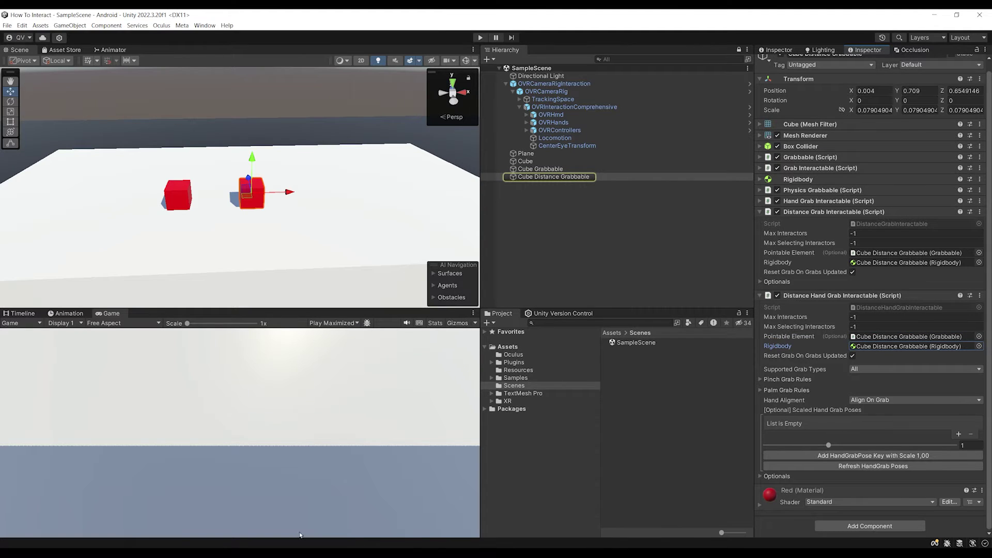
pyautogui.click(480, 37)
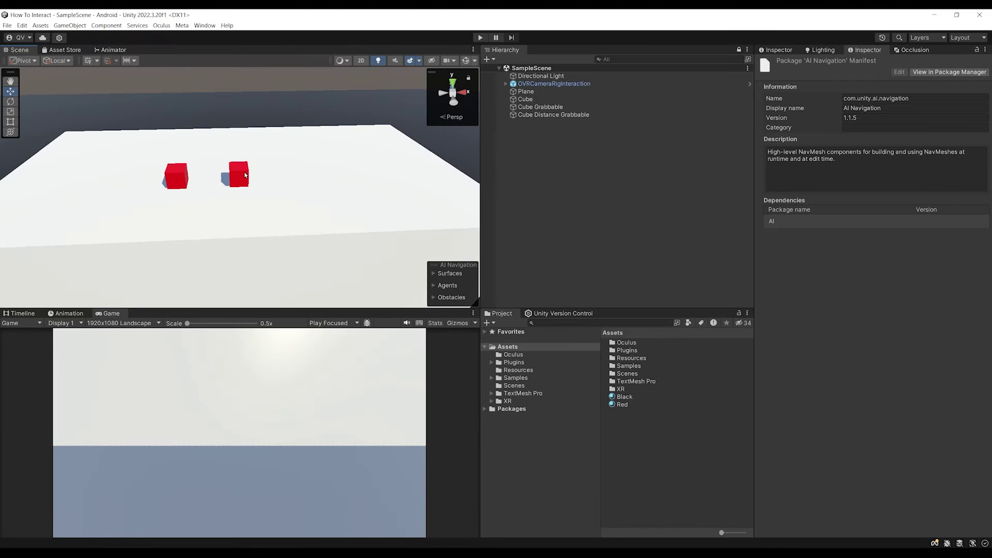
# Create an empty object in the scene root and name it Poke Interactable
pyautogui.scroll(-10, 287, 172)
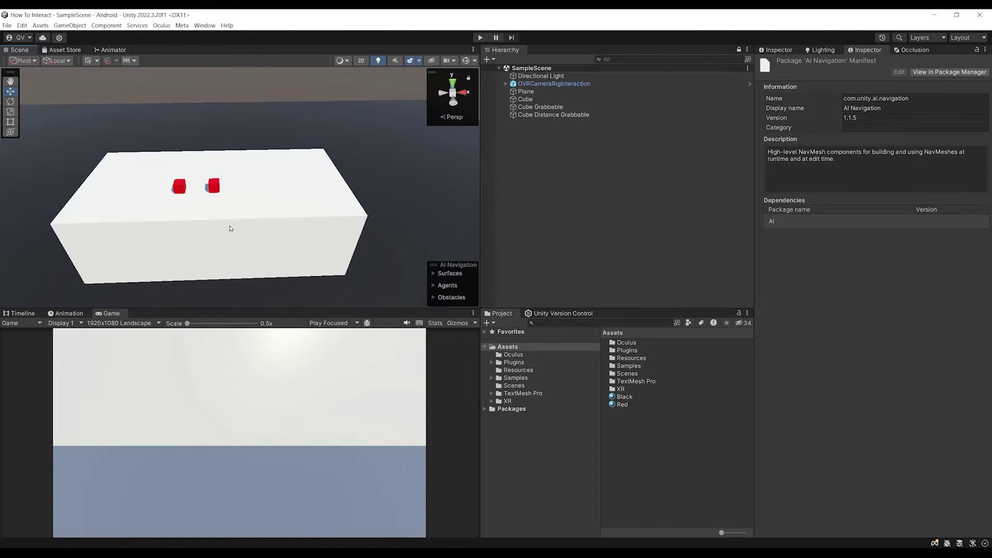
pyautogui.scroll(8, 231, 229)
pyautogui.click(538, 132)
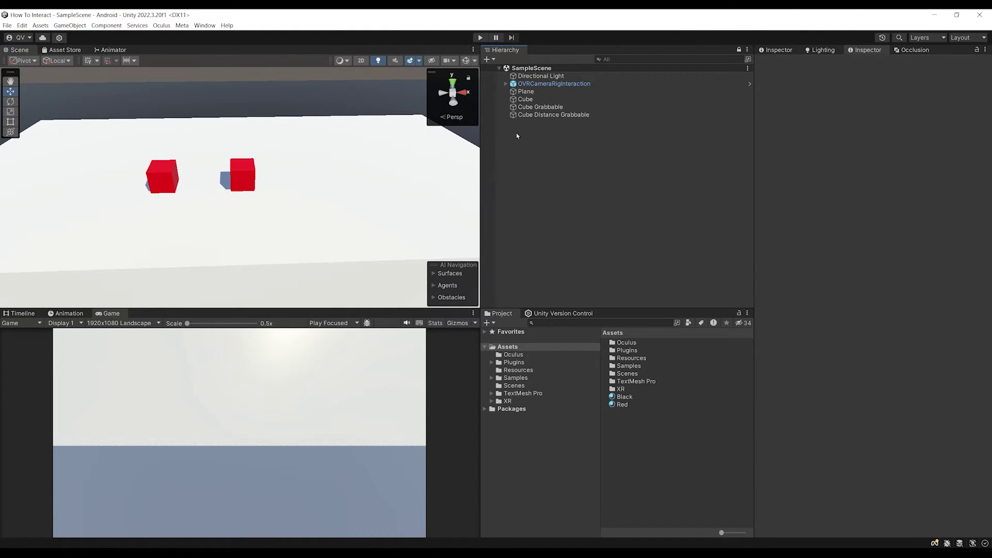
pyautogui.rightClick(517, 136)
pyautogui.click(547, 244)
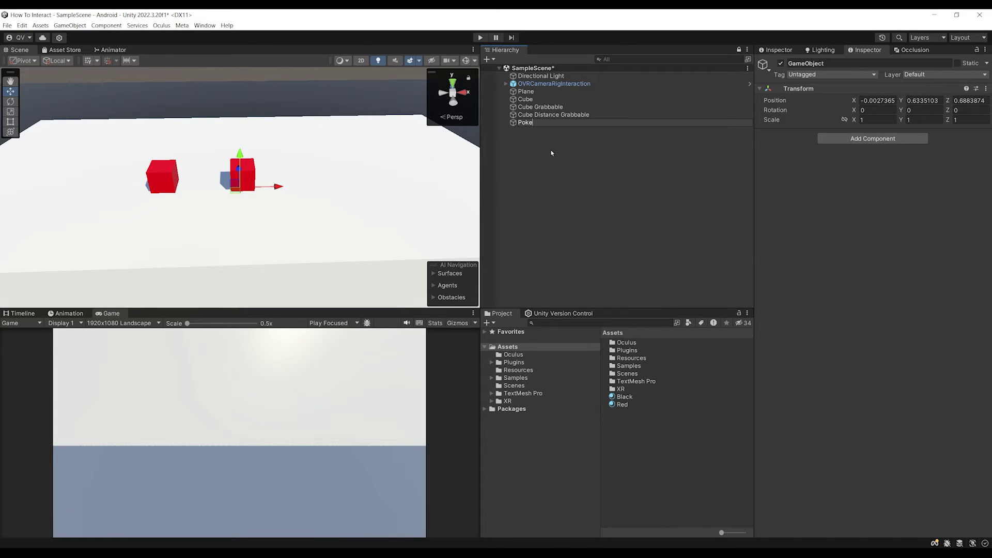
pyautogui.write('Poke Interactable')
pyautogui.press('Return')
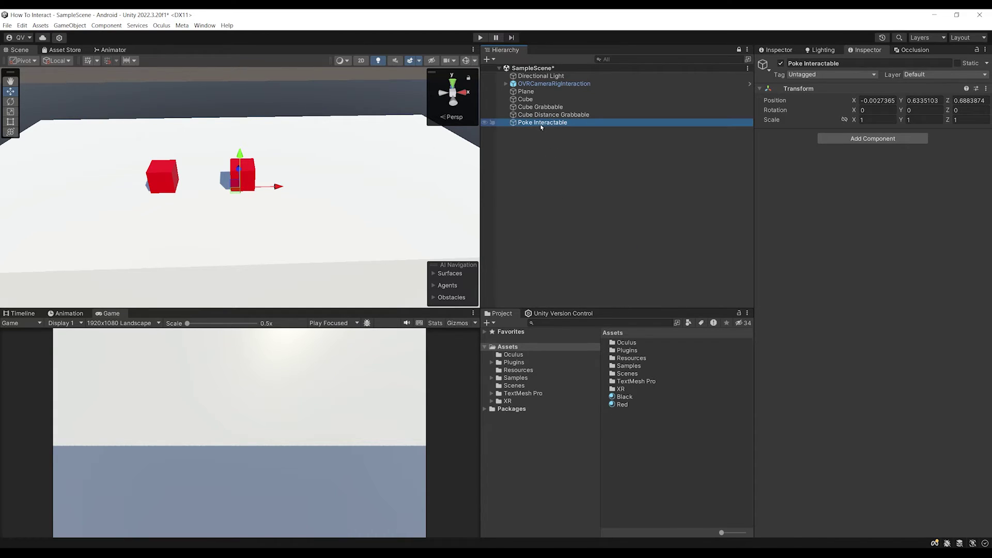
# Add a Quad as a child of Poke Interactable and scale it uniformly to about 0.102
pyautogui.rightClick(542, 127)
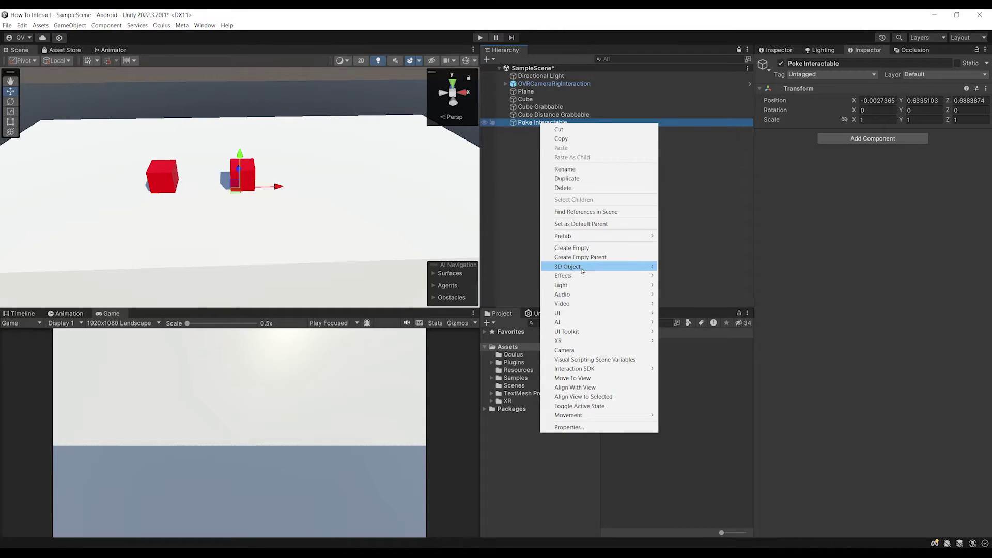
pyautogui.moveTo(568, 267)
pyautogui.click(693, 314)
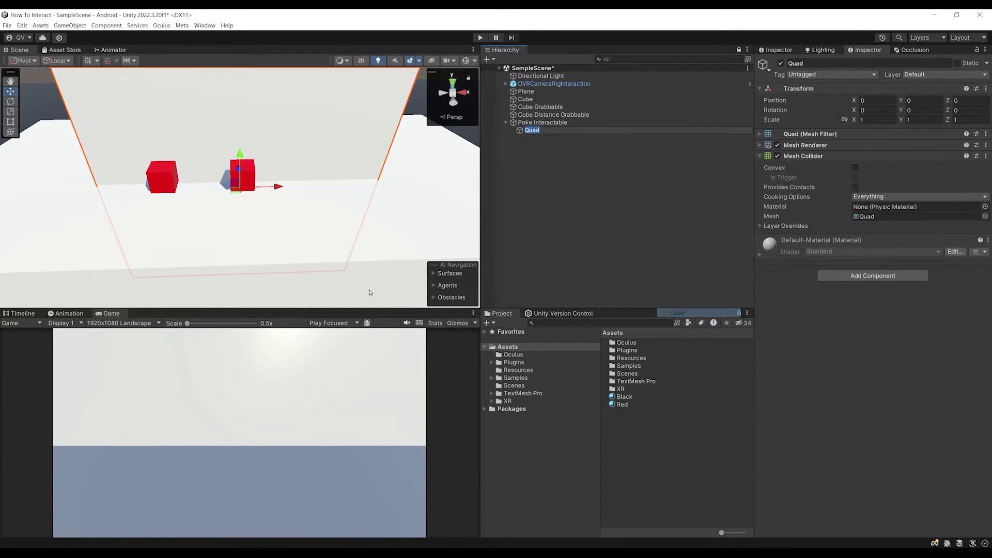
pyautogui.click(542, 131)
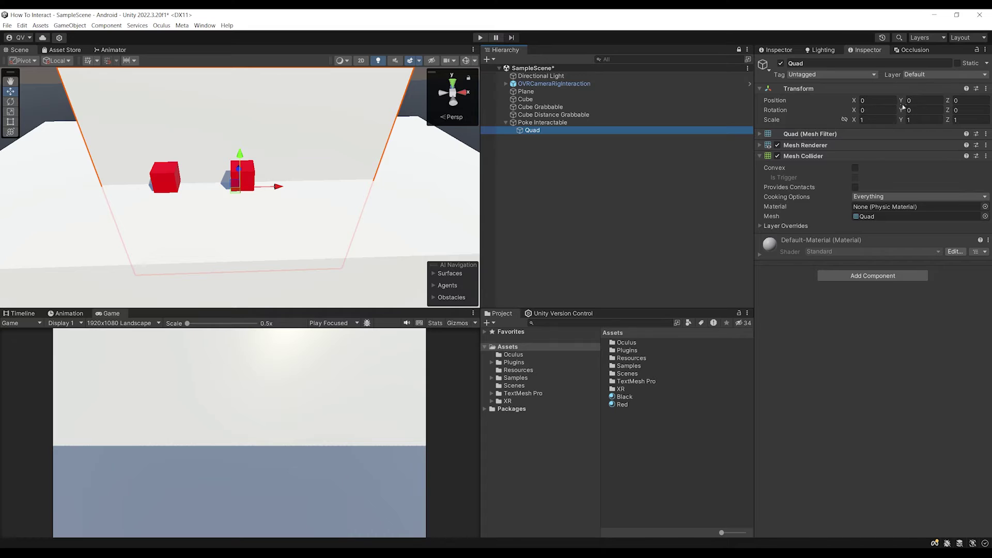
pyautogui.press('f')
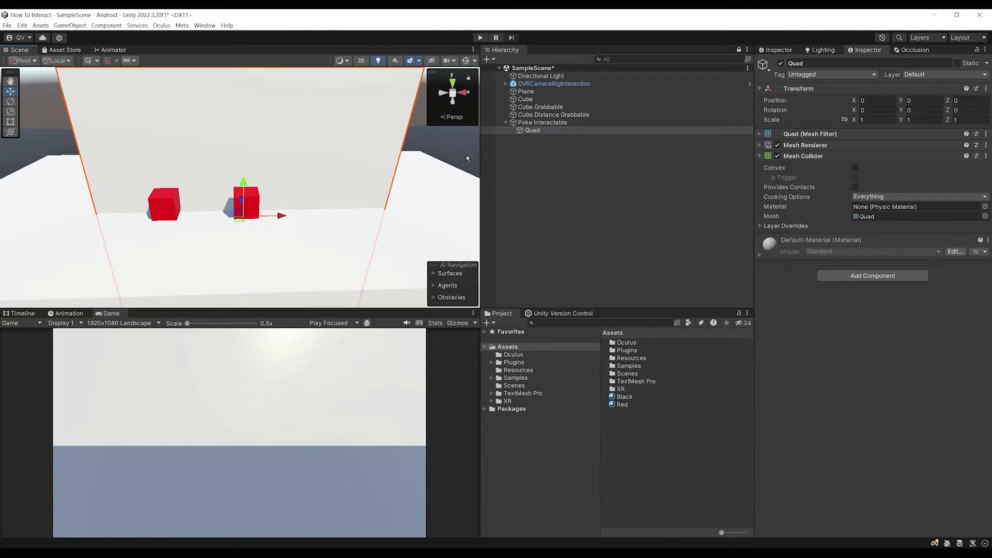
pyautogui.press('r')
pyautogui.moveTo(252, 221); pyautogui.dragTo(205, 235)
# Move Poke Interactable to about X 0.404, Y 0.766 and rotate it 90 degrees about X so the quad lies flat
pyautogui.click(537, 123)
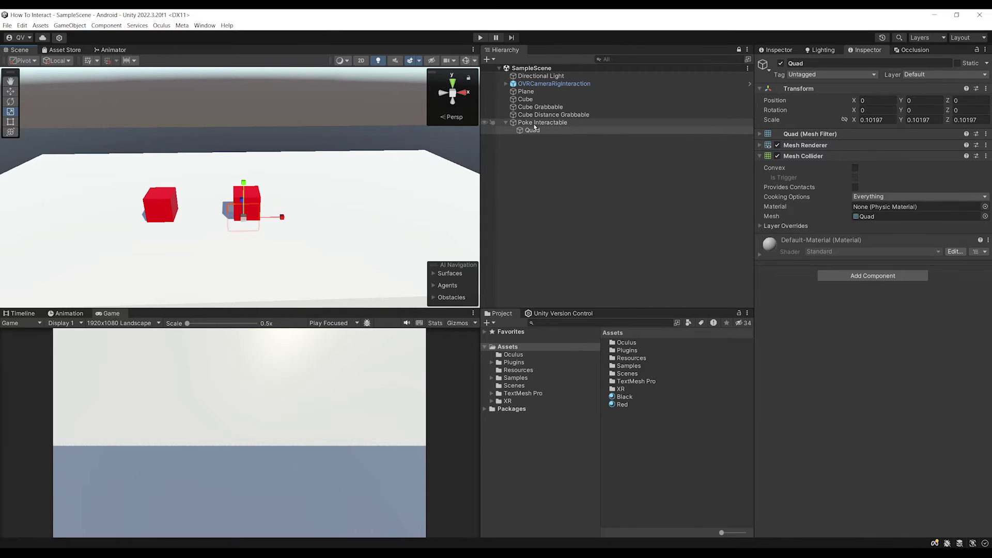
pyautogui.press('w')
pyautogui.moveTo(244, 186); pyautogui.dragTo(245, 147)
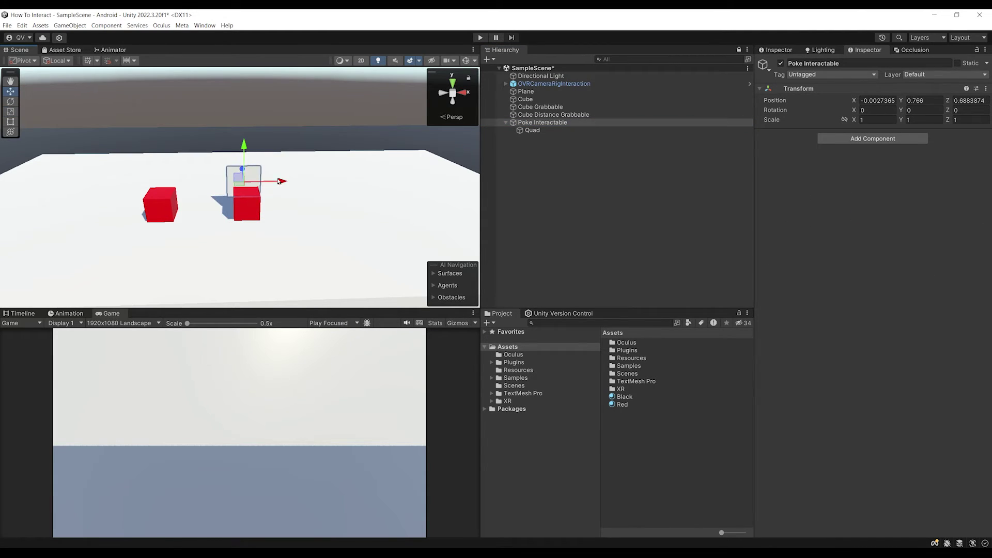
pyautogui.moveTo(279, 182); pyautogui.dragTo(409, 186)
pyautogui.press('e')
pyautogui.moveTo(385, 146); pyautogui.dragTo(398, 46)
pyautogui.hotkey('ctrl', 'z')
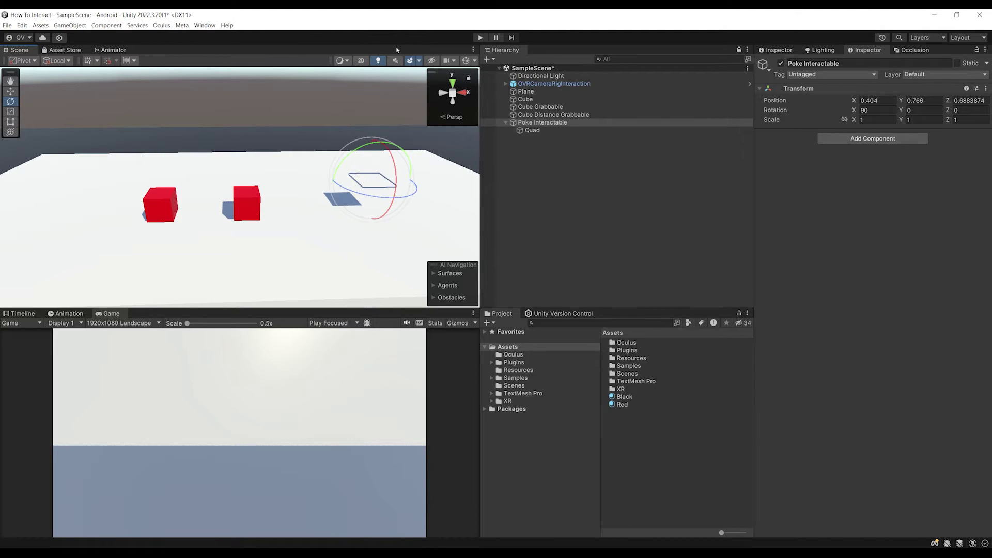
# Reposition Poke Interactable to about X 0.231, Y 0.746, Z 0.629 and apply the Red material to its quad
pyautogui.keyDown('alt'); pyautogui.moveTo(261, 149); pyautogui.dragTo(296, 178); pyautogui.keyUp('alt')
pyautogui.press('w')
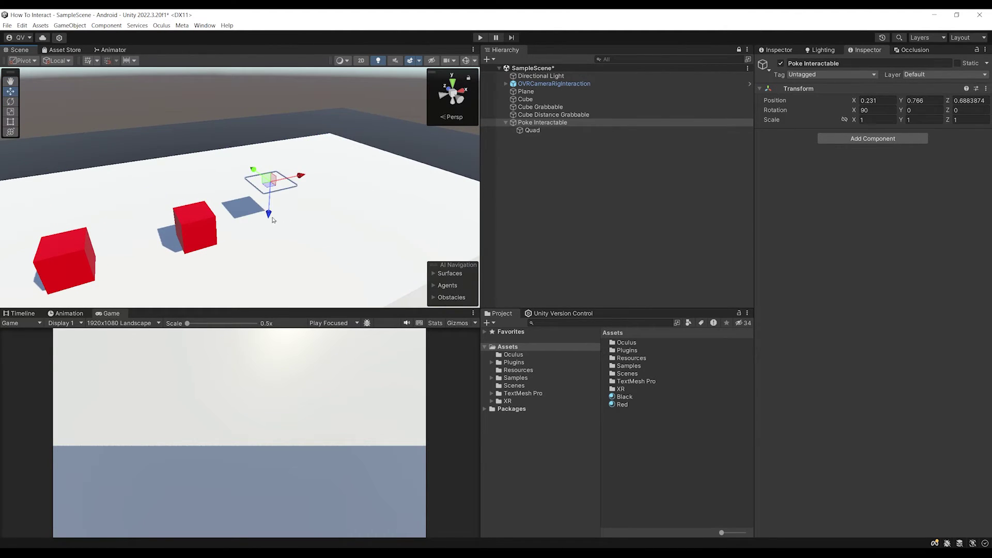
pyautogui.moveTo(268, 215); pyautogui.dragTo(269, 223)
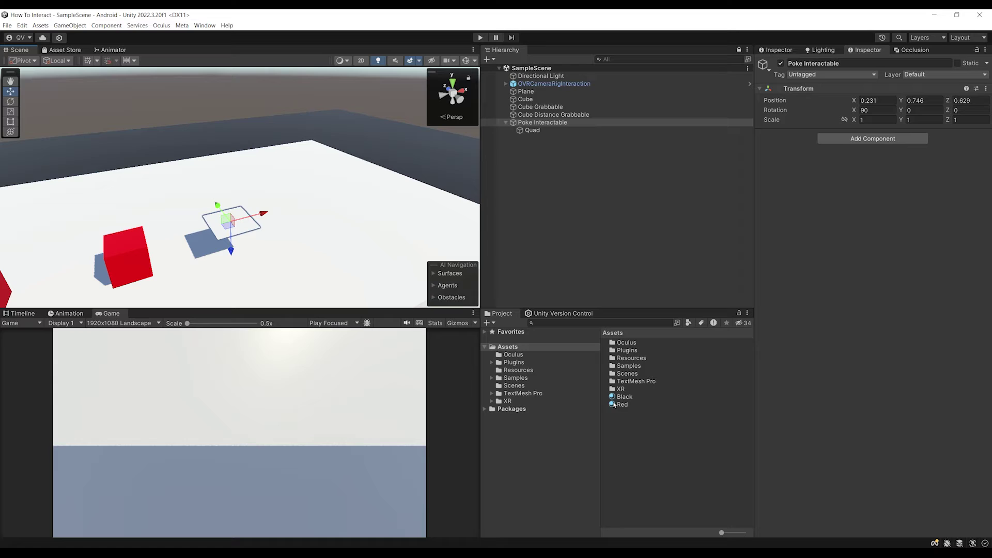
pyautogui.moveTo(613, 406); pyautogui.dragTo(326, 187)
pyautogui.hotkey('ctrl', 's')
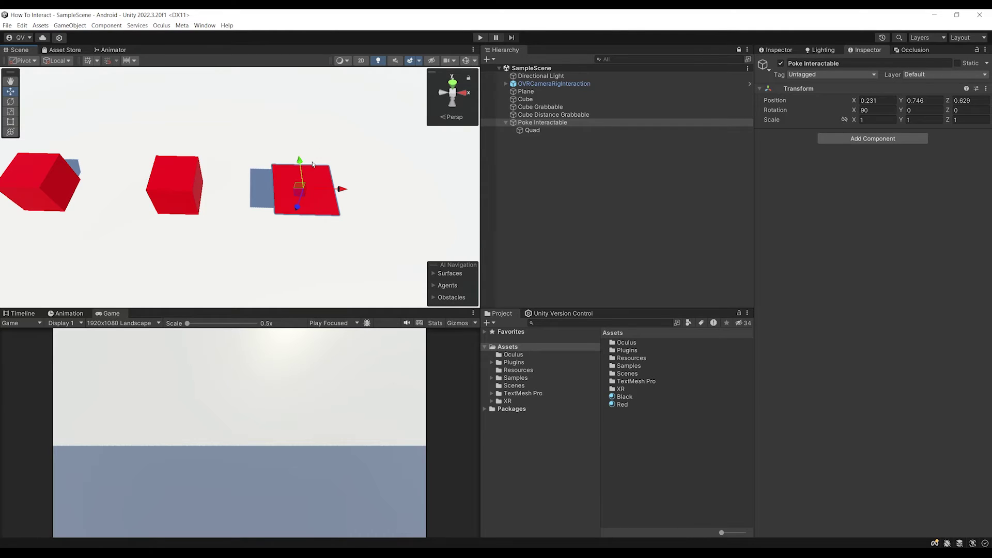
# Add a Poke Interactable component to the Poke Interactable object
pyautogui.click(853, 138)
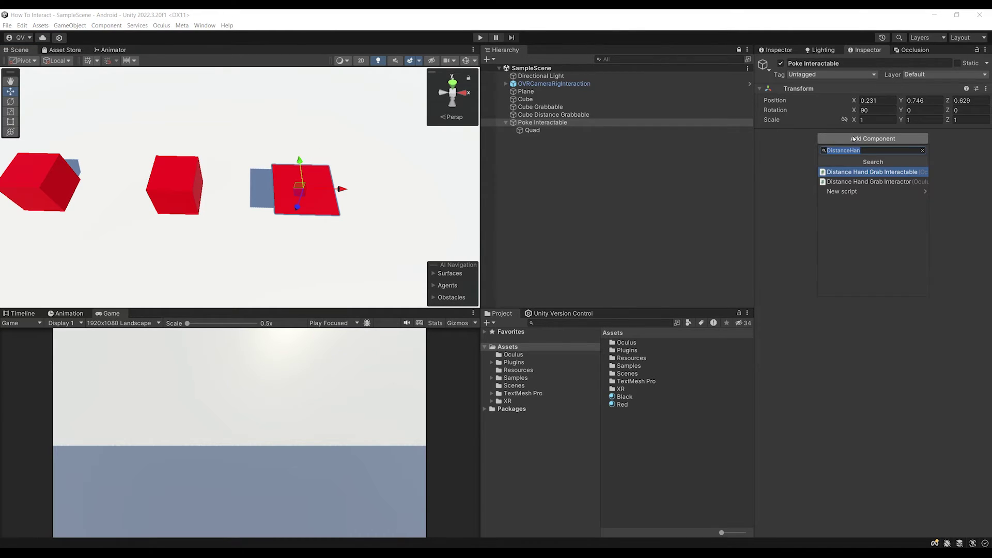
pyautogui.write('PokeIntera')
pyautogui.press('Return')
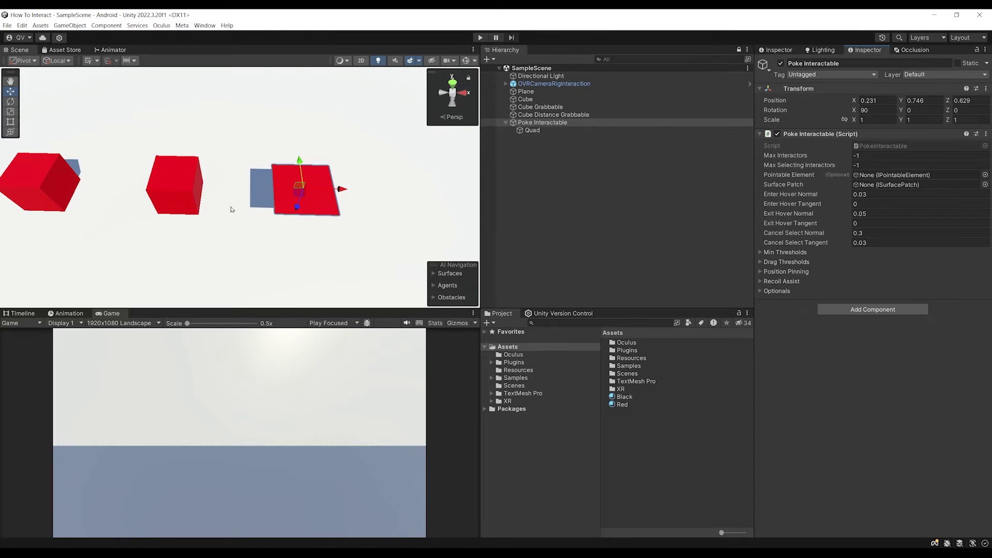
# Create an empty child object under Poke Interactable and name it Surface
pyautogui.scroll(1, 190, 246)
pyautogui.moveTo(255, 215); pyautogui.dragTo(278, 239, button='right')
pyautogui.scroll(3, 396, 166)
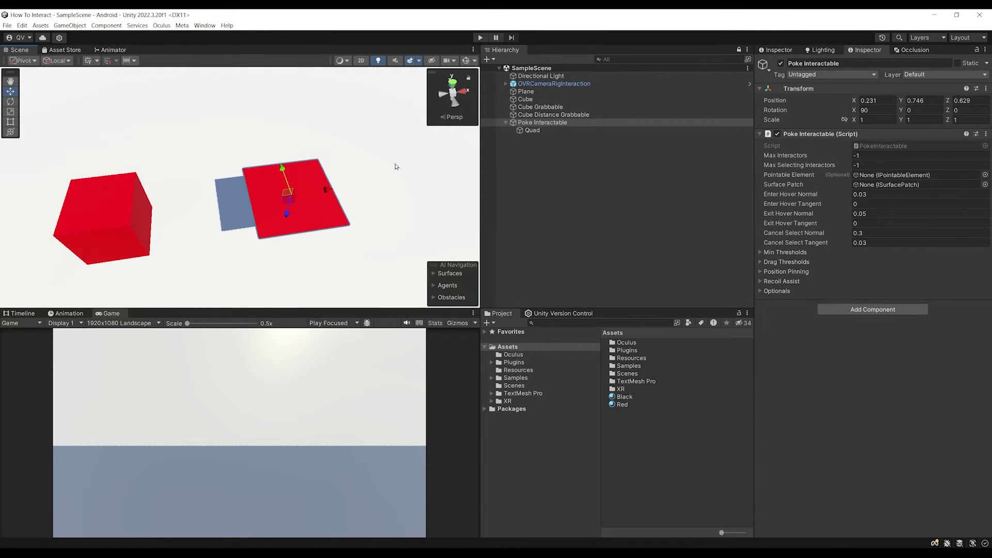
pyautogui.rightClick(532, 123)
pyautogui.click(573, 248)
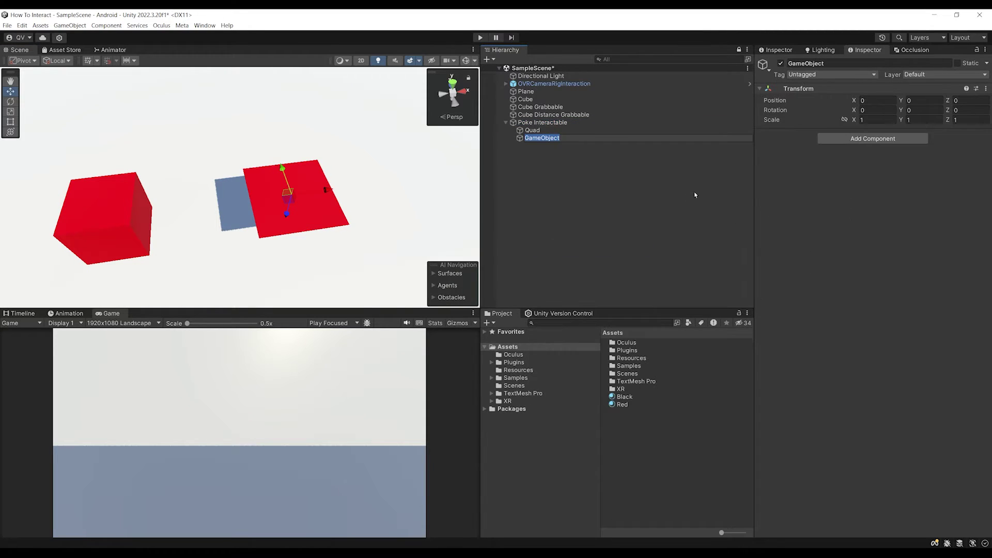
pyautogui.write('Surface')
pyautogui.press('Return')
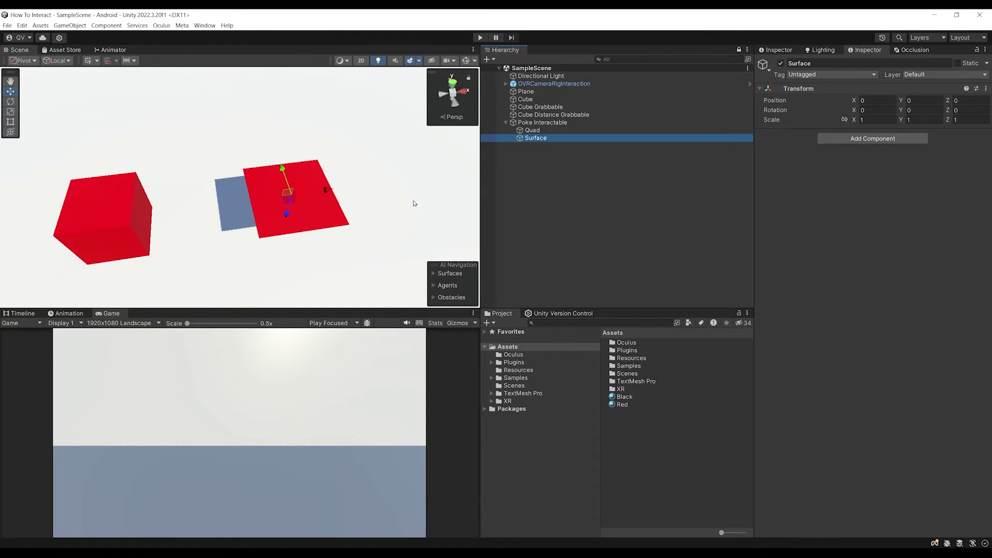
# Add a Plane Surface component to the Surface object
pyautogui.click(908, 138)
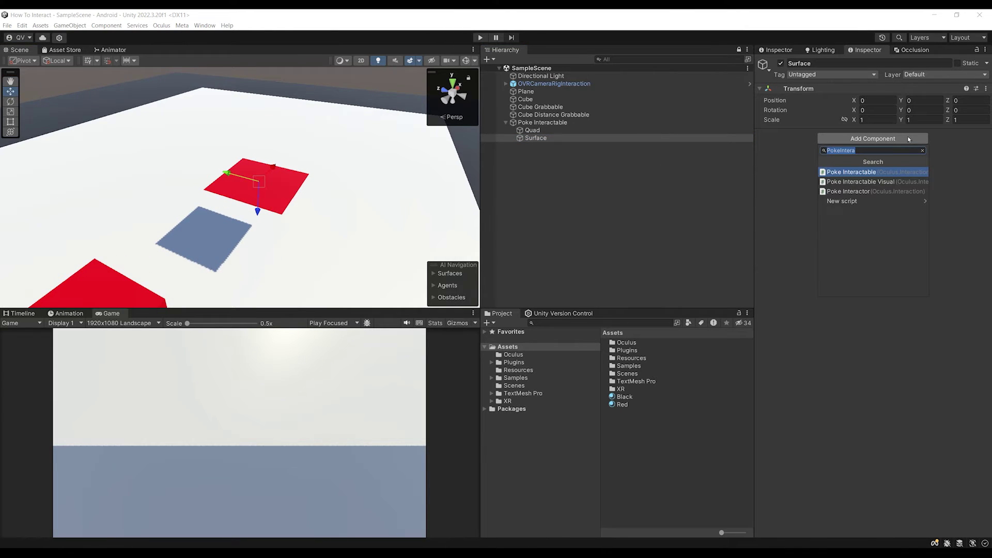
pyautogui.write('PlaneSurface')
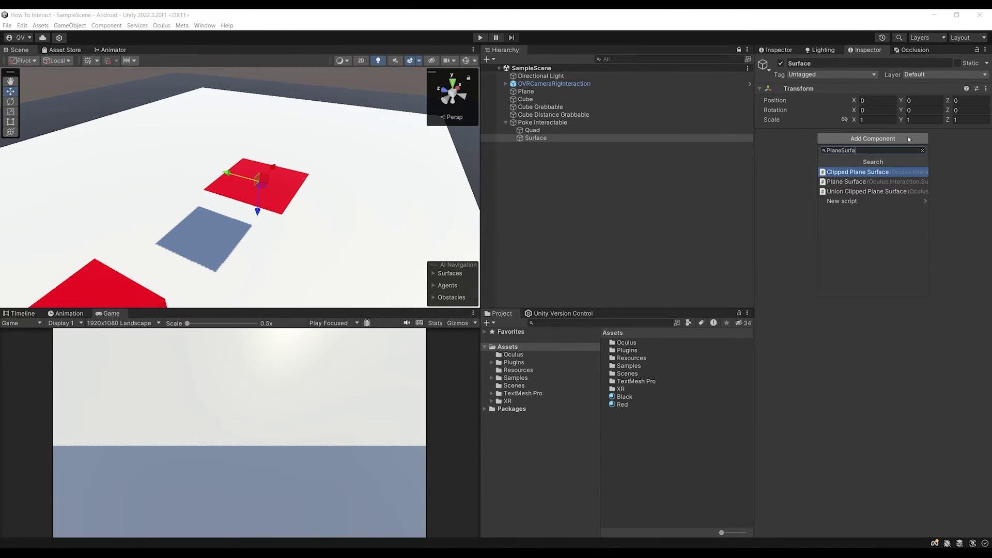
pyautogui.press('Down')
pyautogui.press('Return')
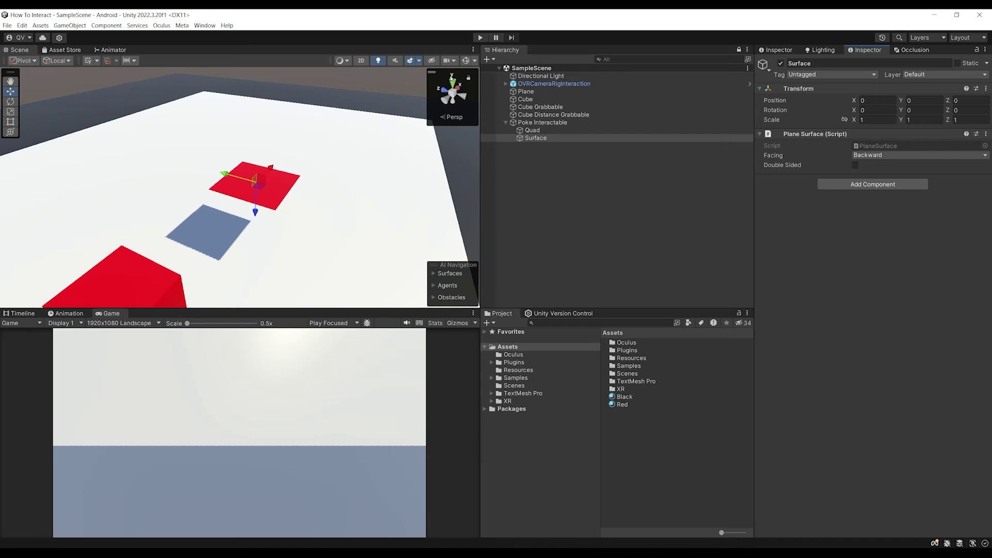
# Show the Scene view gizmos and examine the extent of the Surface object's plane around the table
pyautogui.click(466, 61)
pyautogui.scroll(-5, 243, 207)
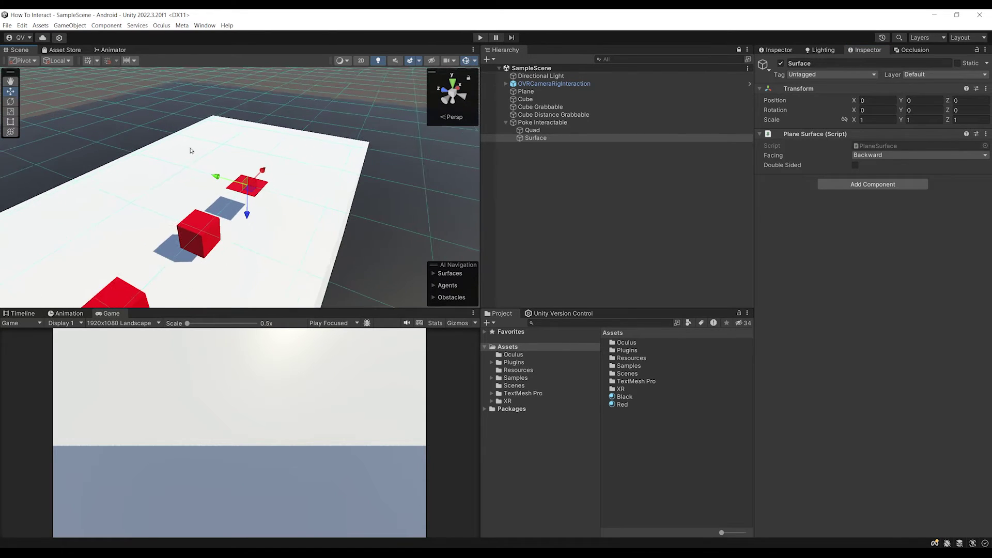
pyautogui.keyDown('alt'); pyautogui.moveTo(243, 207); pyautogui.dragTo(139, 237); pyautogui.keyUp('alt')
pyautogui.scroll(-5, 142, 234)
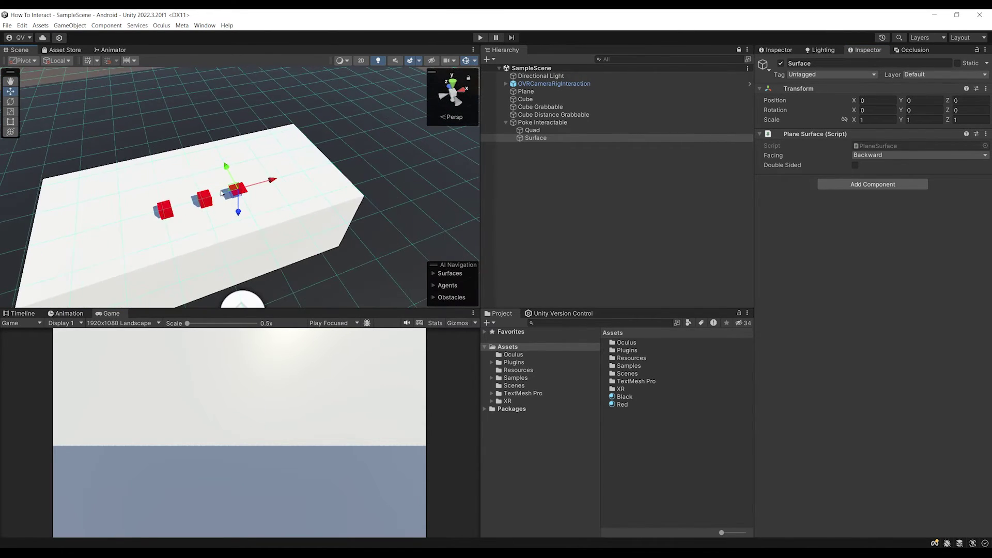
pyautogui.moveTo(217, 199); pyautogui.dragTo(266, 171, button='right')
pyautogui.keyDown('alt'); pyautogui.moveTo(266, 170); pyautogui.dragTo(269, 165); pyautogui.keyUp('alt')
pyautogui.moveTo(269, 165); pyautogui.dragTo(212, 194, button='right')
pyautogui.moveTo(212, 194); pyautogui.dragTo(248, 204, button='middle')
pyautogui.moveTo(248, 204); pyautogui.dragTo(277, 228, button='right')
pyautogui.scroll(5, 242, 169)
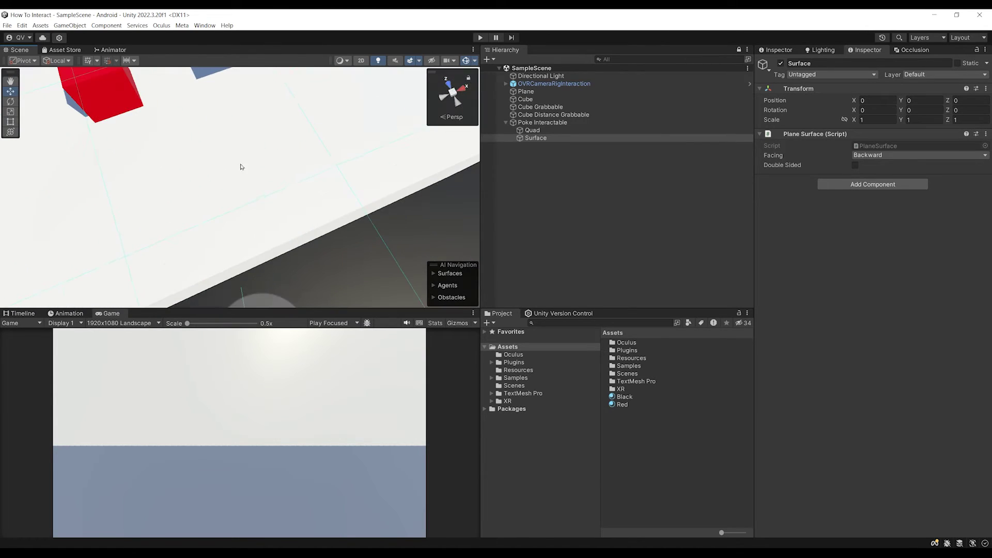
# Add a Clipped Plane Surface component to the Surface object and assign the object's Plane Surface to it
pyautogui.moveTo(242, 167); pyautogui.dragTo(254, 191, button='middle')
pyautogui.moveTo(254, 191); pyautogui.dragTo(329, 184, button='right')
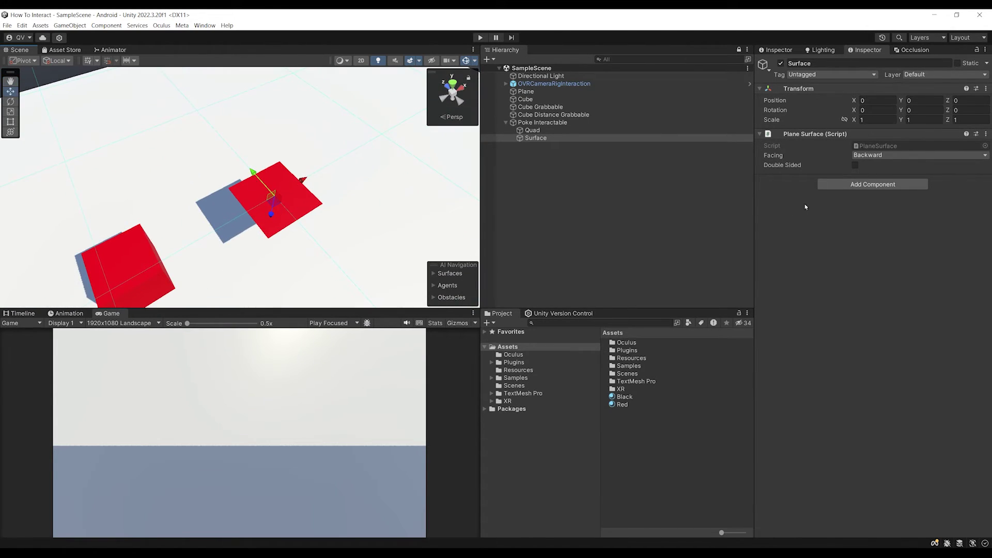
pyautogui.click(867, 185)
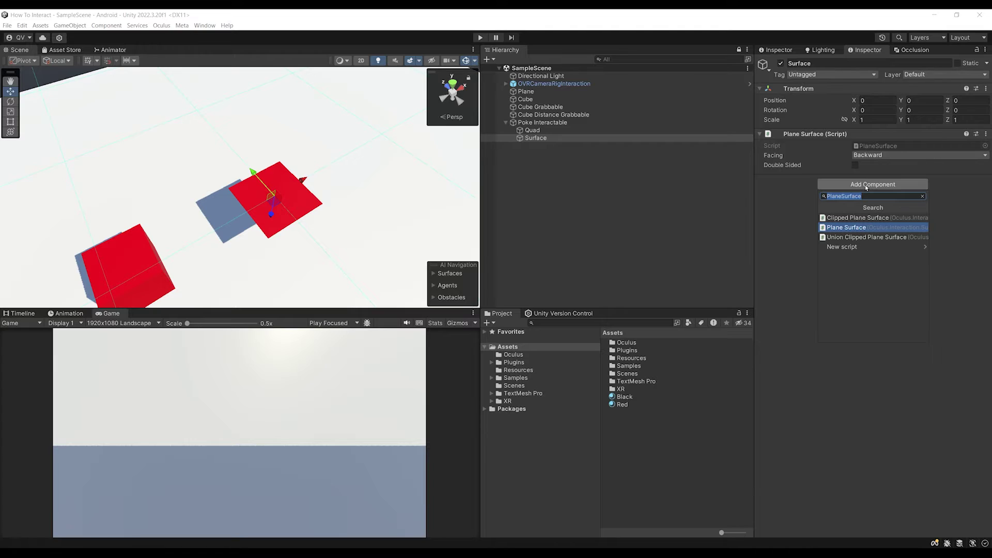
pyautogui.write('ClippedPla')
pyautogui.press('Up')
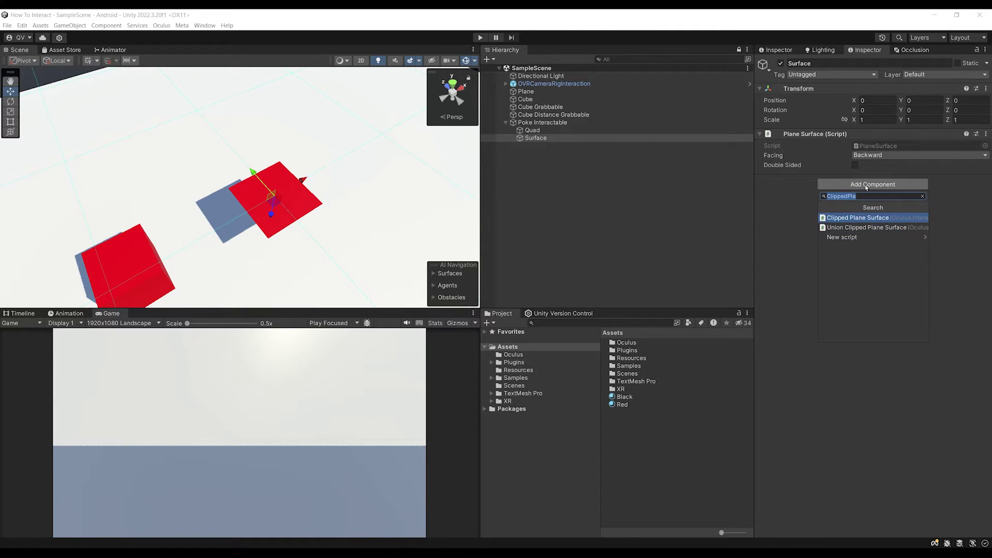
pyautogui.press('Return')
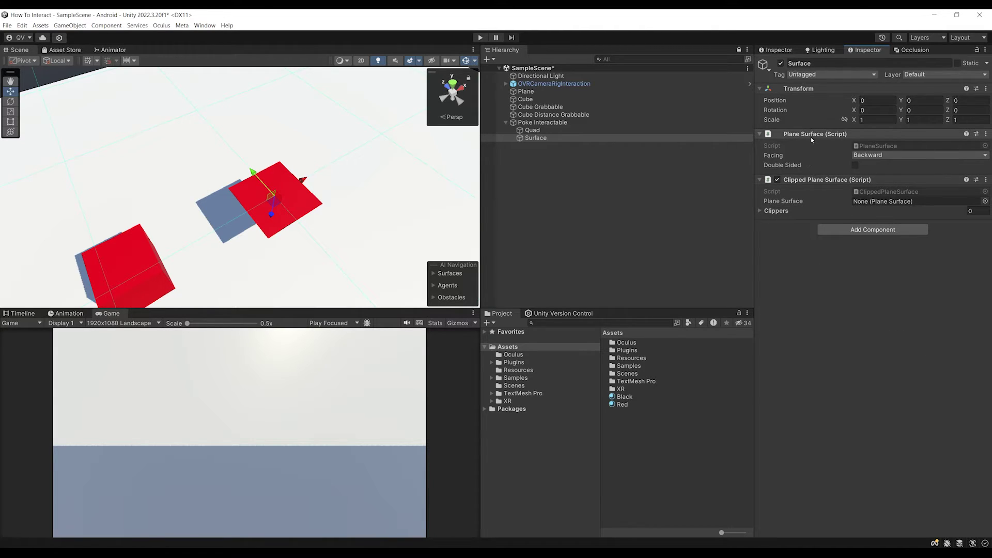
pyautogui.moveTo(812, 135); pyautogui.dragTo(866, 206)
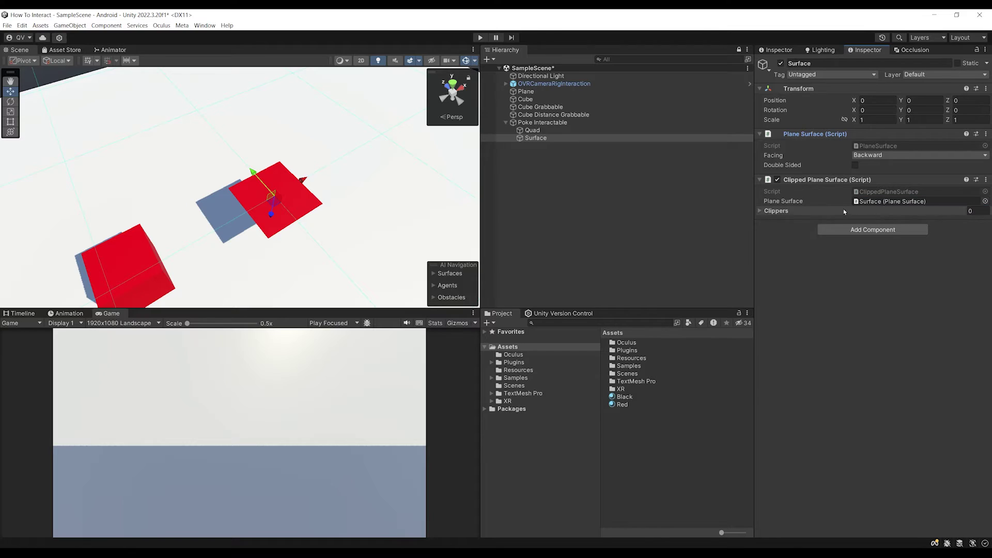
# Add a Bounds Clipper component to the Surface object and save the scene
pyautogui.click(776, 211)
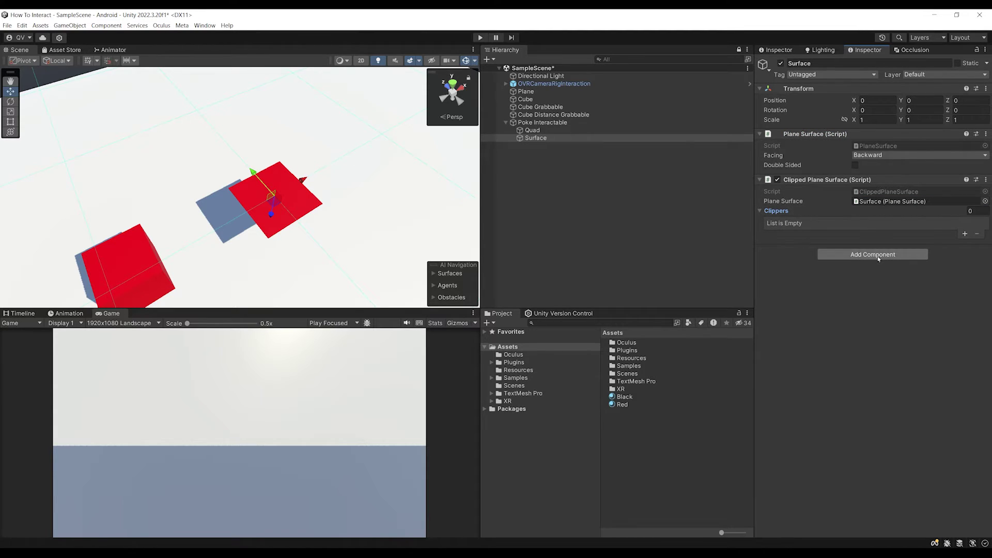
pyautogui.click(885, 255)
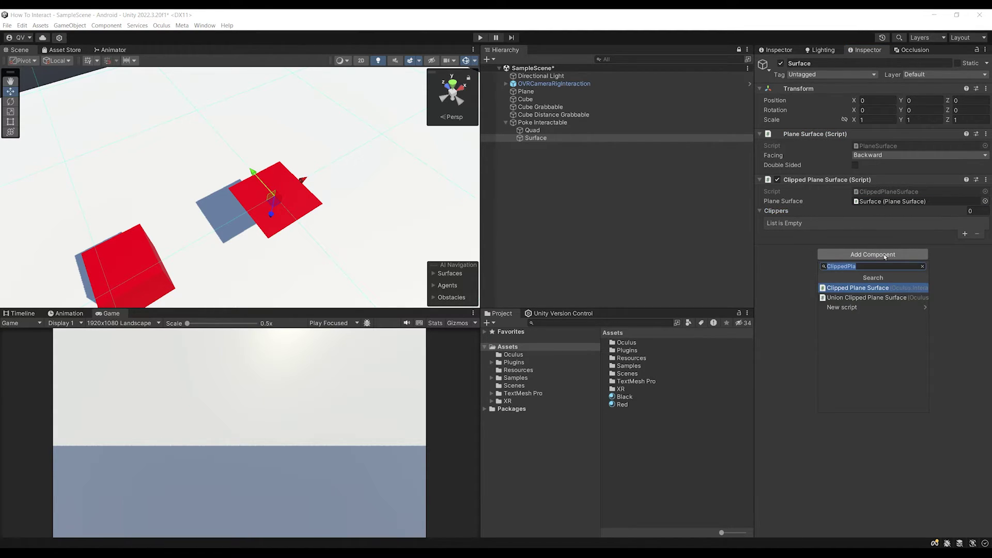
pyautogui.write('Bound')
pyautogui.press('Return')
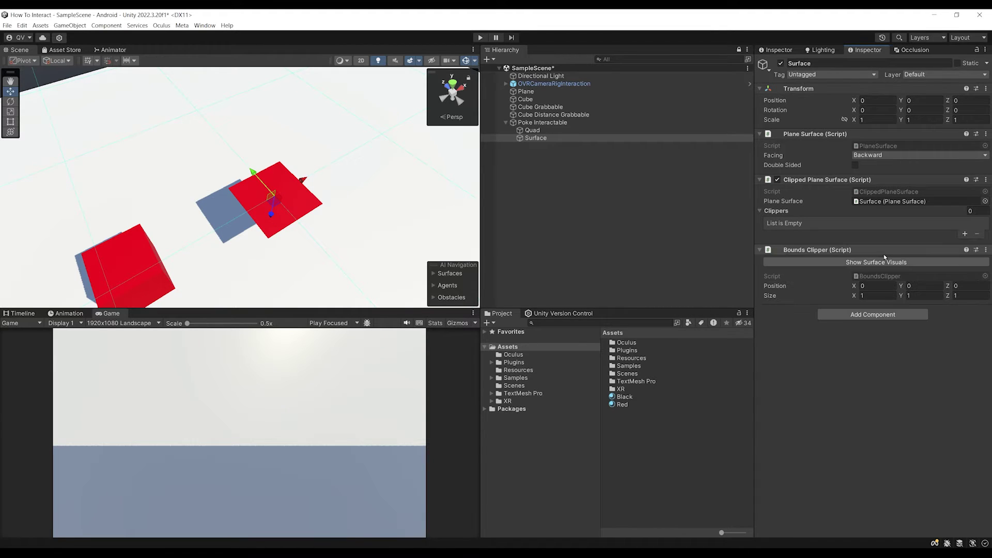
pyautogui.hotkey('ctrl', 's')
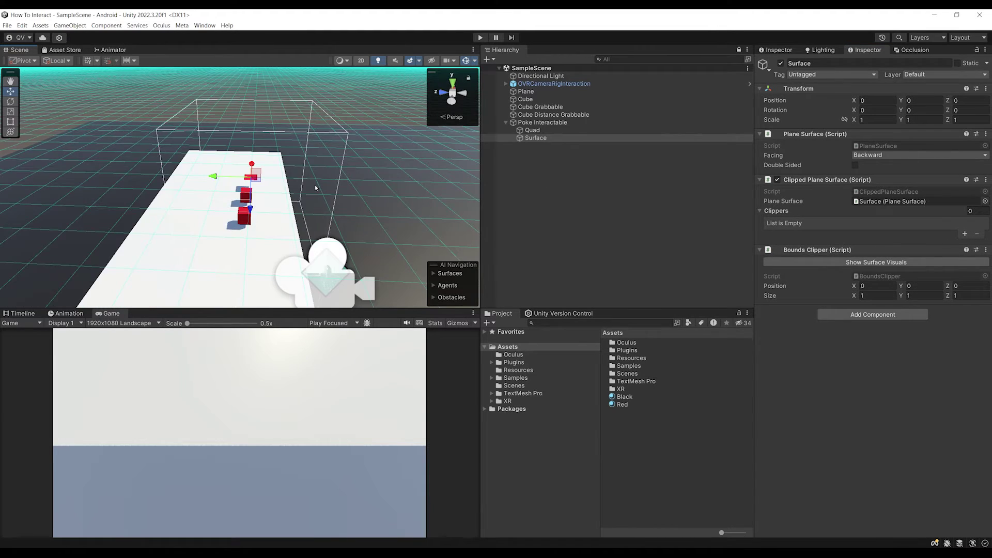
# Set the Bounds Clipper's size to X 0.1, Y 0.1 and Z 0.01, checking its bounds against the red quad
pyautogui.keyDown('alt'); pyautogui.moveTo(315, 184); pyautogui.dragTo(306, 200); pyautogui.keyUp('alt')
pyautogui.moveTo(306, 200); pyautogui.dragTo(310, 165, button='right')
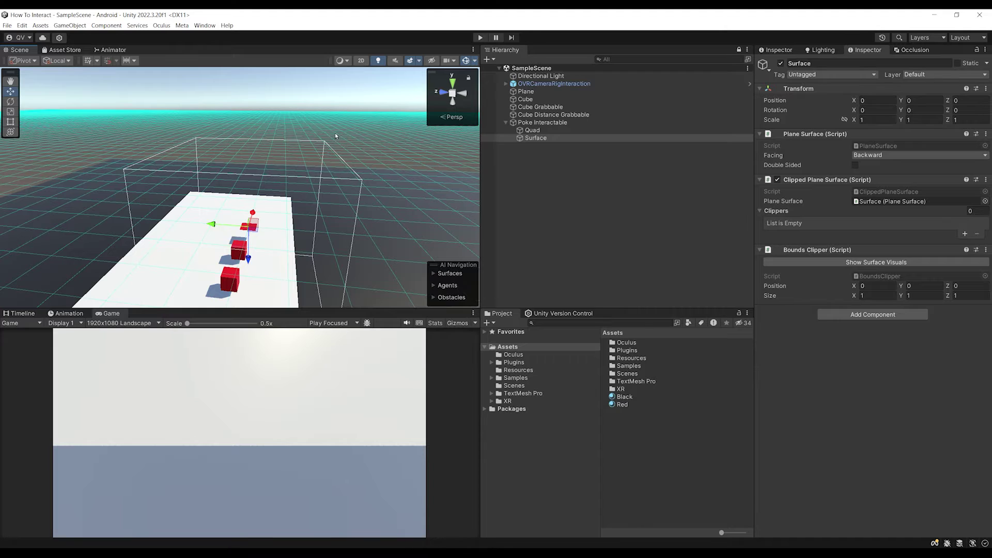
pyautogui.keyDown('alt'); pyautogui.moveTo(336, 136); pyautogui.dragTo(238, 191); pyautogui.keyUp('alt')
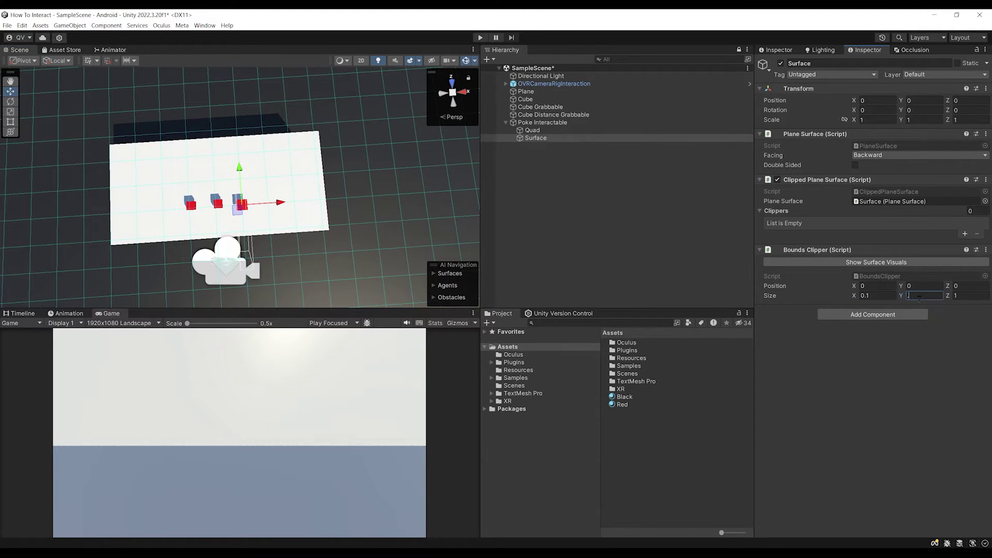
pyautogui.scroll(8, 284, 186)
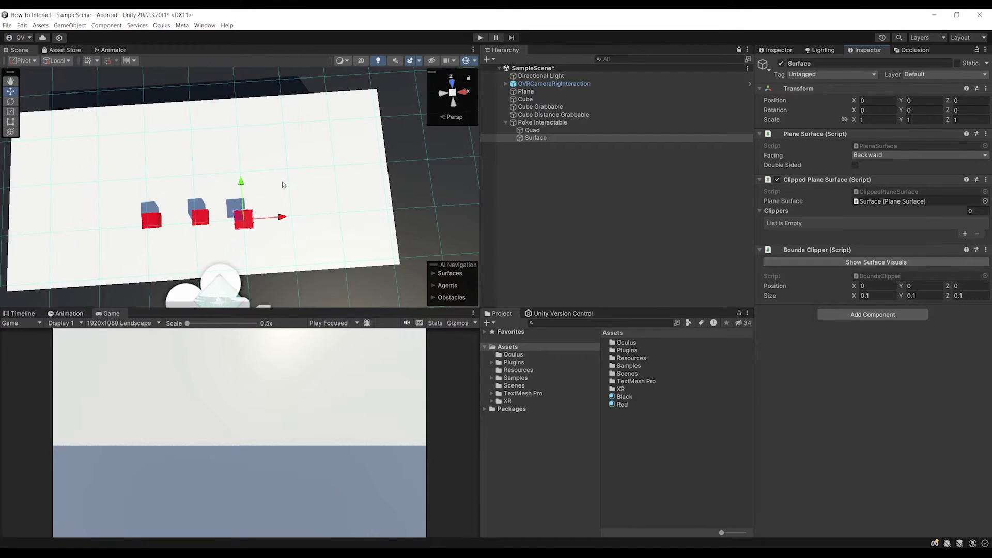
pyautogui.keyDown('alt'); pyautogui.moveTo(264, 188); pyautogui.dragTo(405, 206); pyautogui.keyUp('alt')
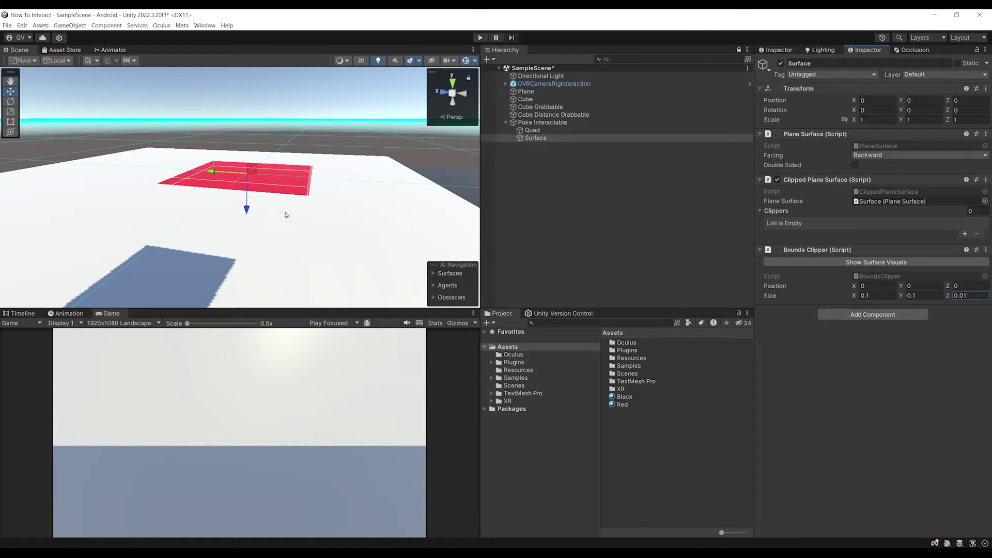
pyautogui.keyDown('alt'); pyautogui.moveTo(286, 215); pyautogui.dragTo(347, 168); pyautogui.keyUp('alt')
pyautogui.scroll(5, 254, 178)
pyautogui.moveTo(250, 174); pyautogui.dragTo(276, 167, button='middle')
pyautogui.moveTo(112, 217); pyautogui.dragTo(205, 226, button='right')
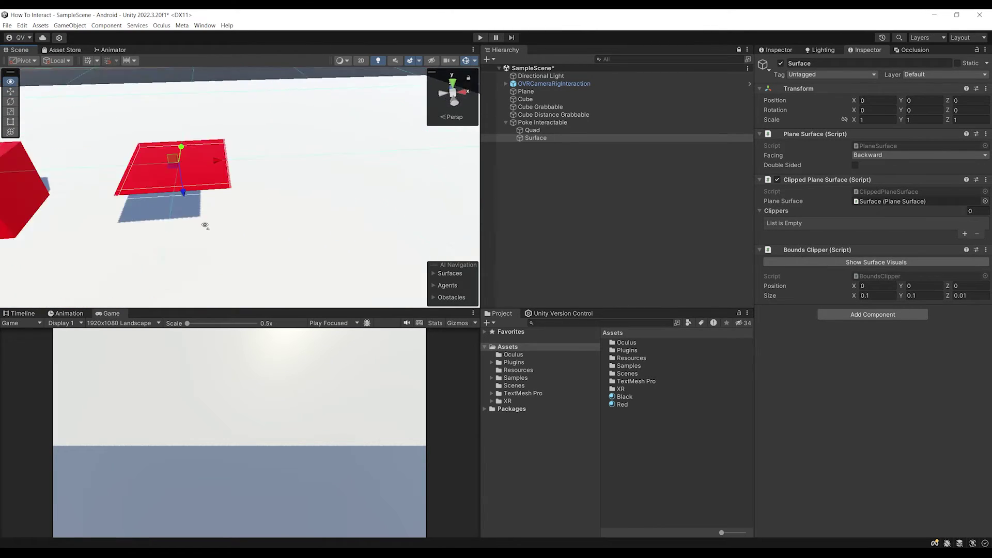
pyautogui.keyDown('alt'); pyautogui.moveTo(204, 226); pyautogui.dragTo(157, 268); pyautogui.keyUp('alt')
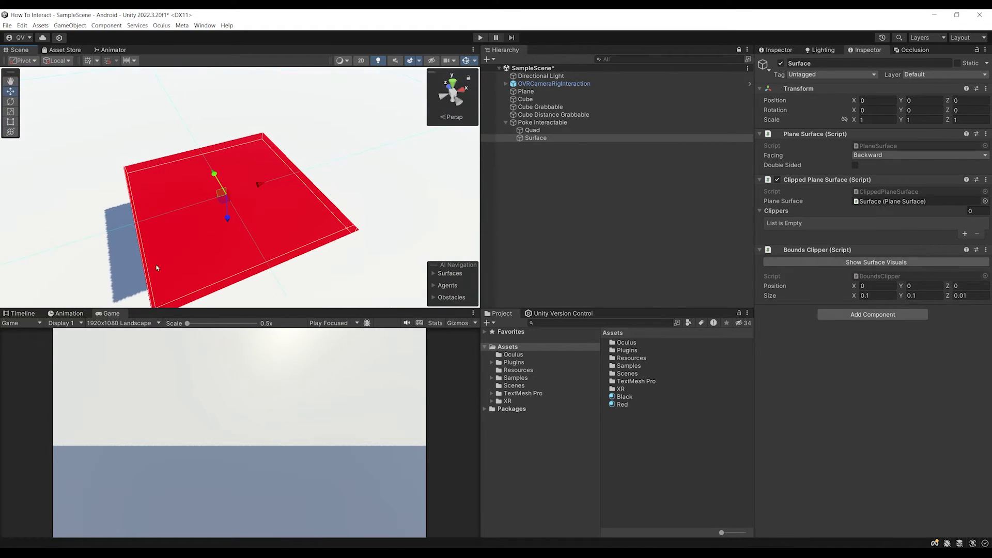
# Add the Bounds Clipper to the Clippers list of the Clipped Plane Surface and save the scene
pyautogui.scroll(-3, 157, 268)
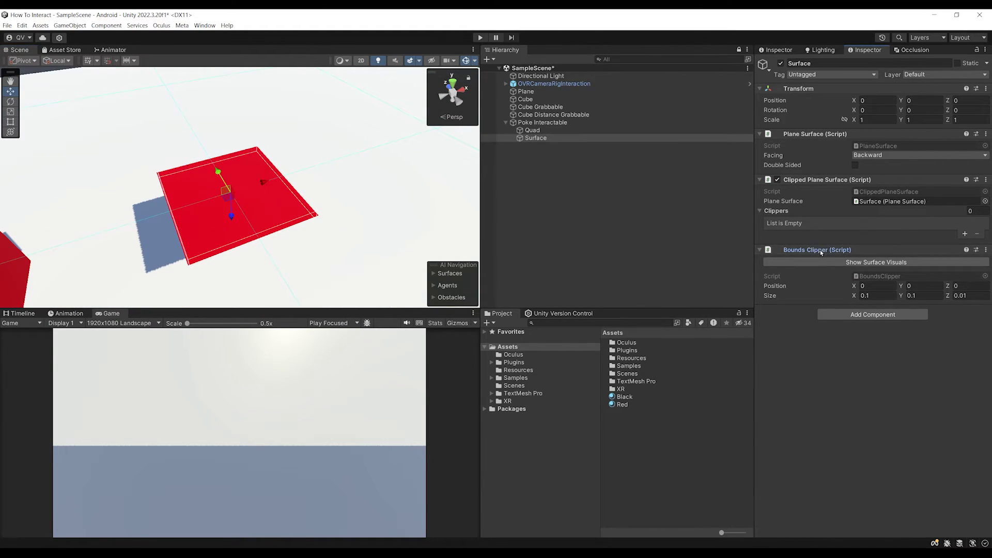
pyautogui.moveTo(799, 221); pyautogui.dragTo(799, 224)
pyautogui.hotkey('ctrl', 's')
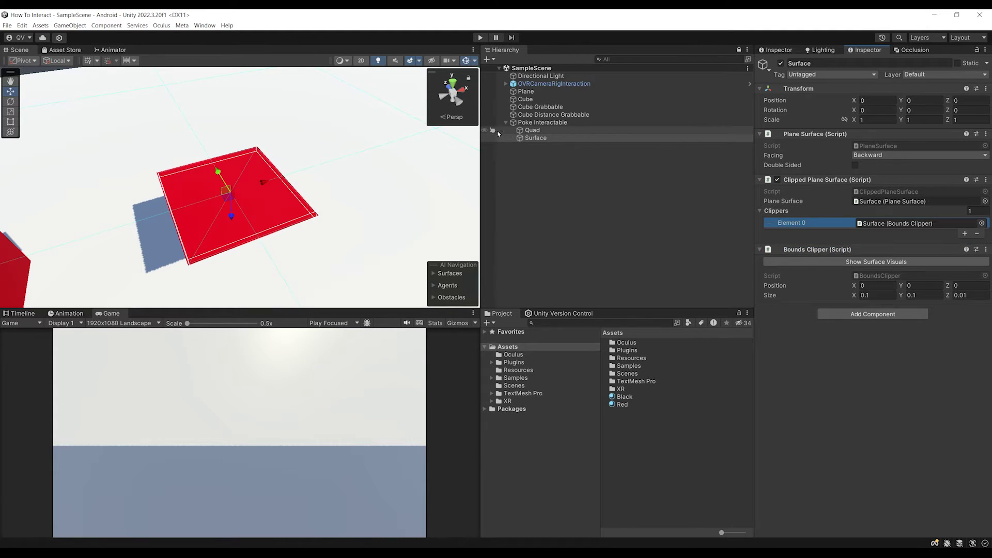
# Assign Surface as the Surface Patch of the Poke Interactable and inspect its poke gizmo above the quad
pyautogui.click(530, 124)
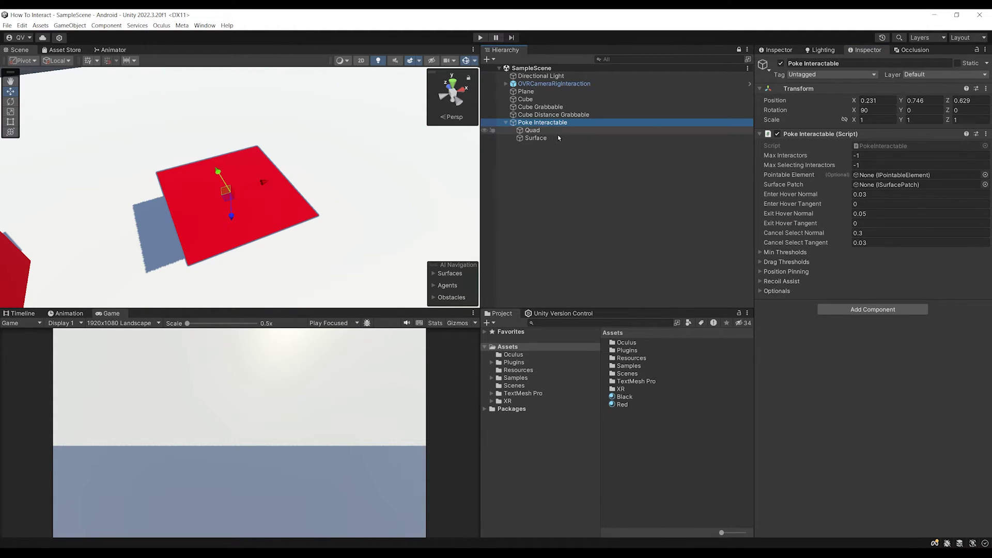
pyautogui.moveTo(558, 138); pyautogui.dragTo(870, 189)
pyautogui.keyDown('alt'); pyautogui.moveTo(191, 243); pyautogui.dragTo(282, 159); pyautogui.keyUp('alt')
pyautogui.keyDown('alt'); pyautogui.moveTo(294, 201); pyautogui.dragTo(247, 182); pyautogui.keyUp('alt')
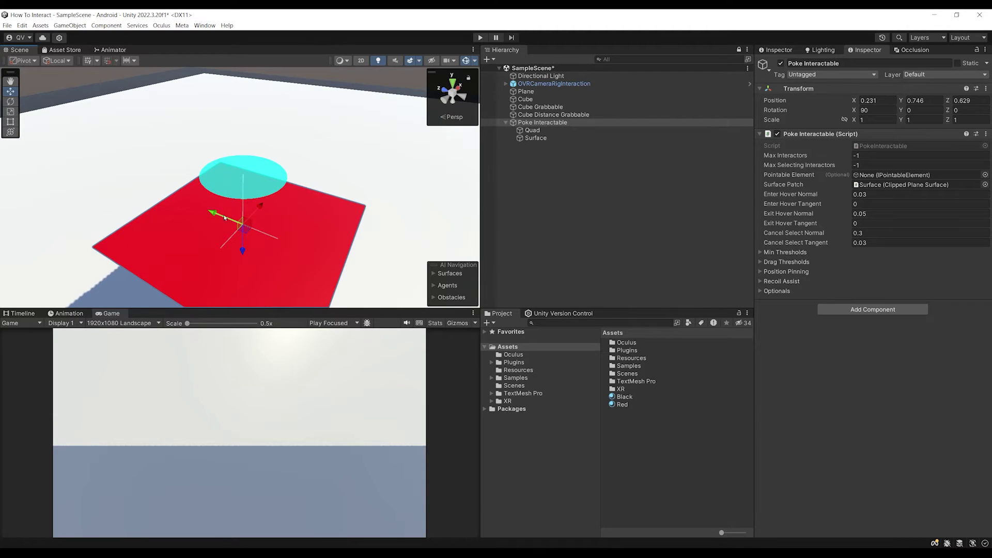
pyautogui.keyDown('alt'); pyautogui.moveTo(225, 218); pyautogui.dragTo(286, 201); pyautogui.keyUp('alt')
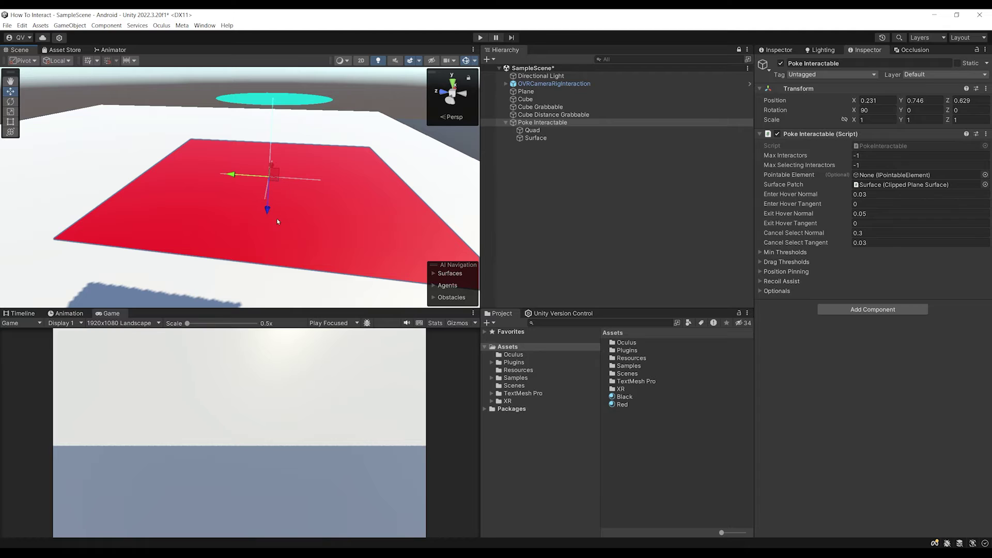
pyautogui.keyDown('alt'); pyautogui.moveTo(277, 221); pyautogui.dragTo(282, 211); pyautogui.keyUp('alt')
# Set the Quad's Z position to -0.03, save the scene and compare the quad with the Poke Interactable's origin
pyautogui.click(537, 132)
pyautogui.keyDown('alt'); pyautogui.moveTo(332, 175); pyautogui.dragTo(334, 166); pyautogui.keyUp('alt')
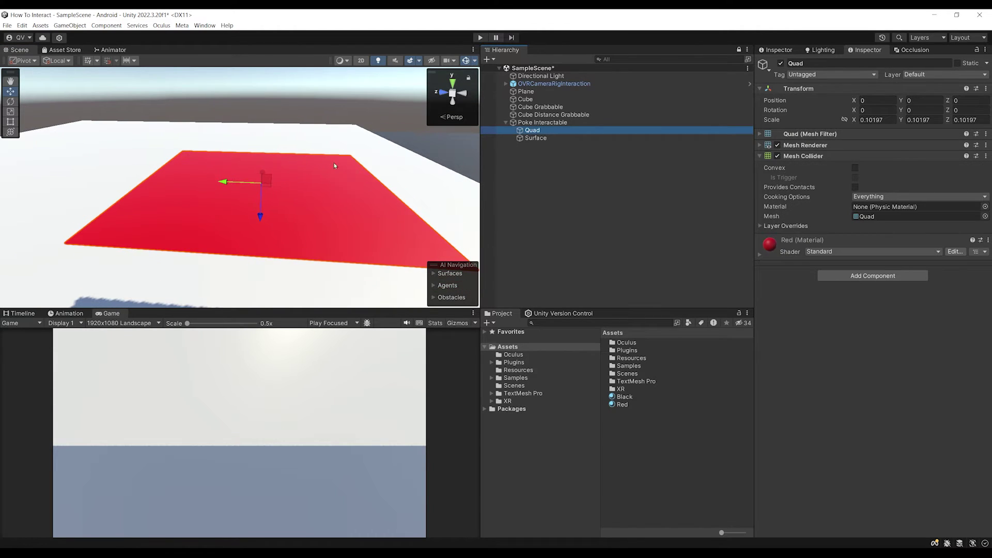
pyautogui.moveTo(261, 215); pyautogui.dragTo(267, 182)
pyautogui.hotkey('ctrl', 'z')
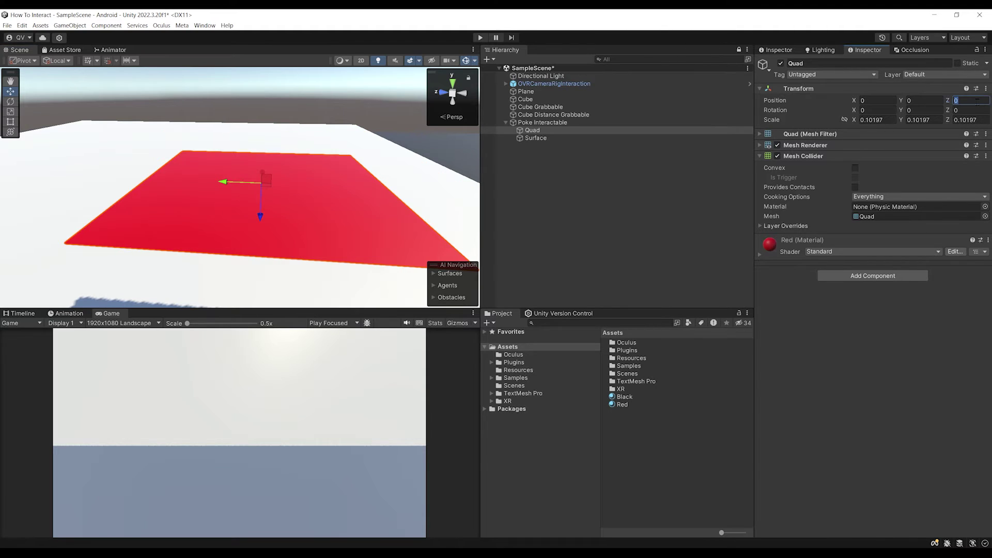
pyautogui.click(976, 101)
pyautogui.write('-0.03')
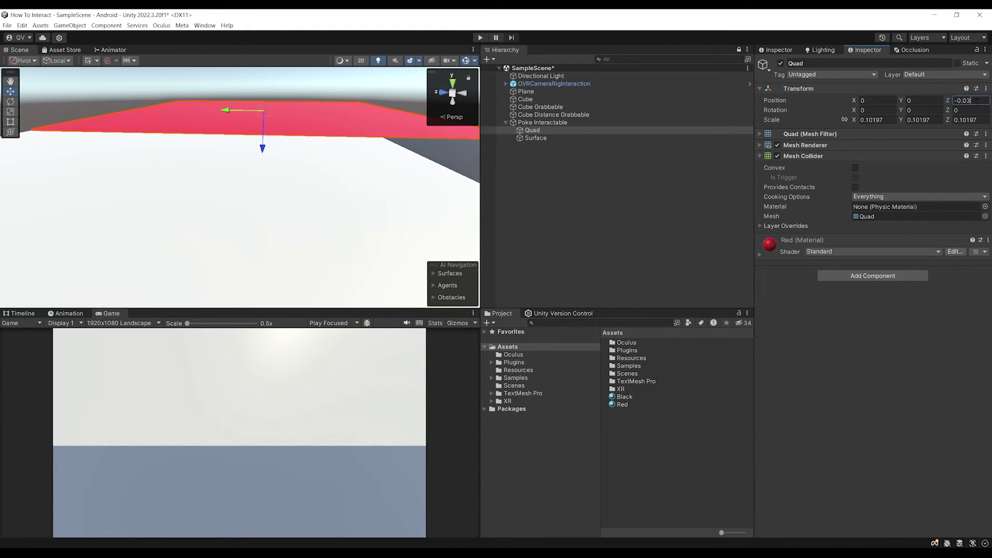
pyautogui.hotkey('ctrl', 's')
pyautogui.click(530, 124)
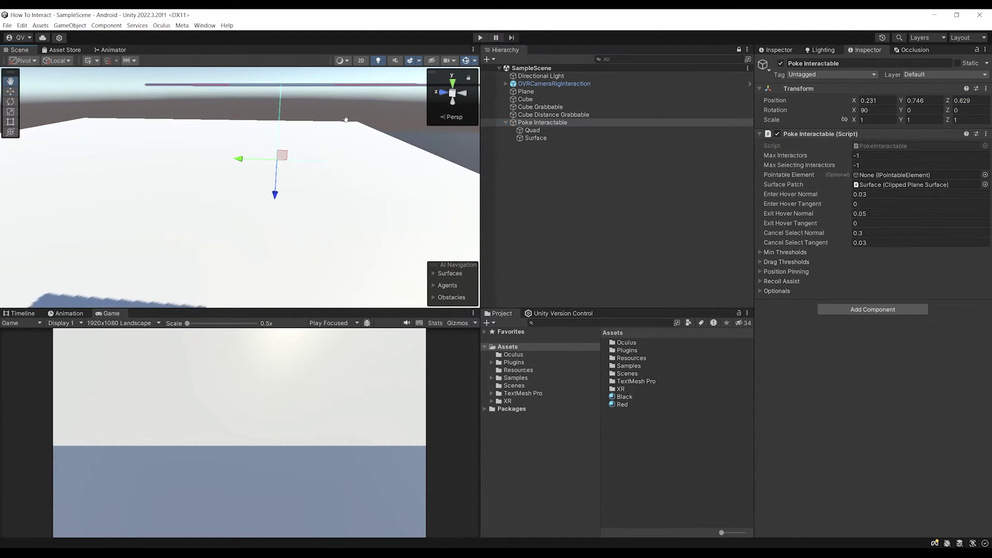
pyautogui.click(344, 130)
pyautogui.moveTo(359, 130); pyautogui.dragTo(338, 166, button='middle')
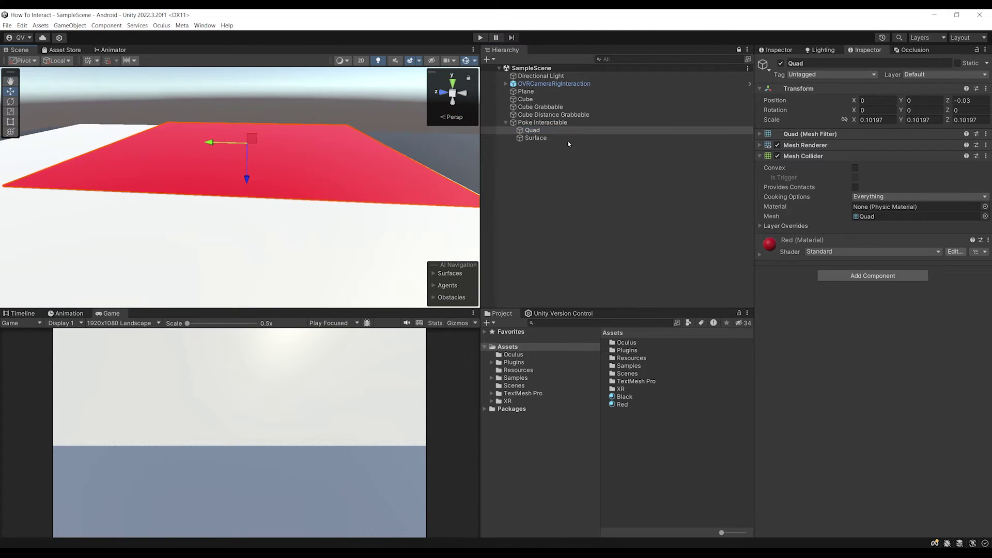
# Add a Poke Interactable Visual component to the Quad
pyautogui.click(563, 123)
pyautogui.click(562, 131)
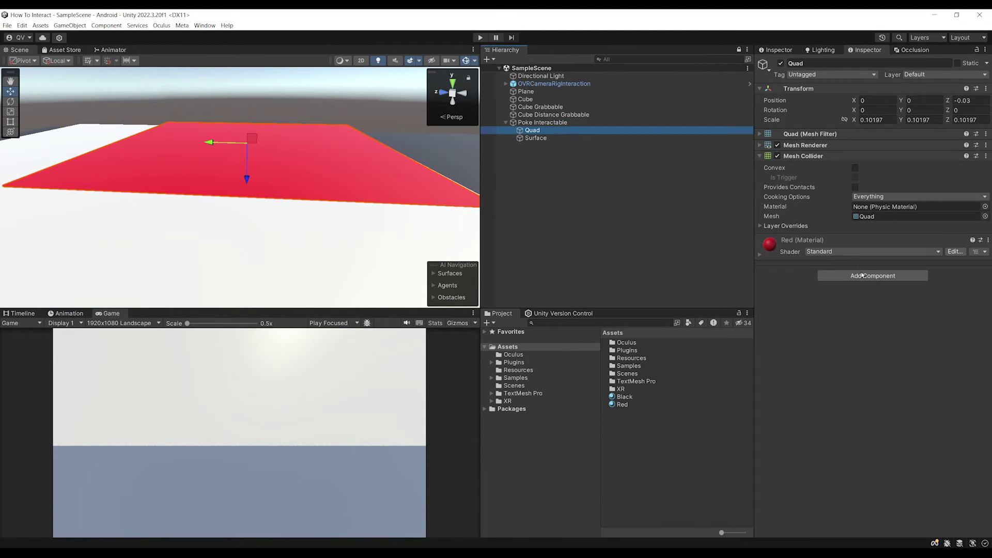
pyautogui.click(862, 275)
pyautogui.write('PokeIntera')
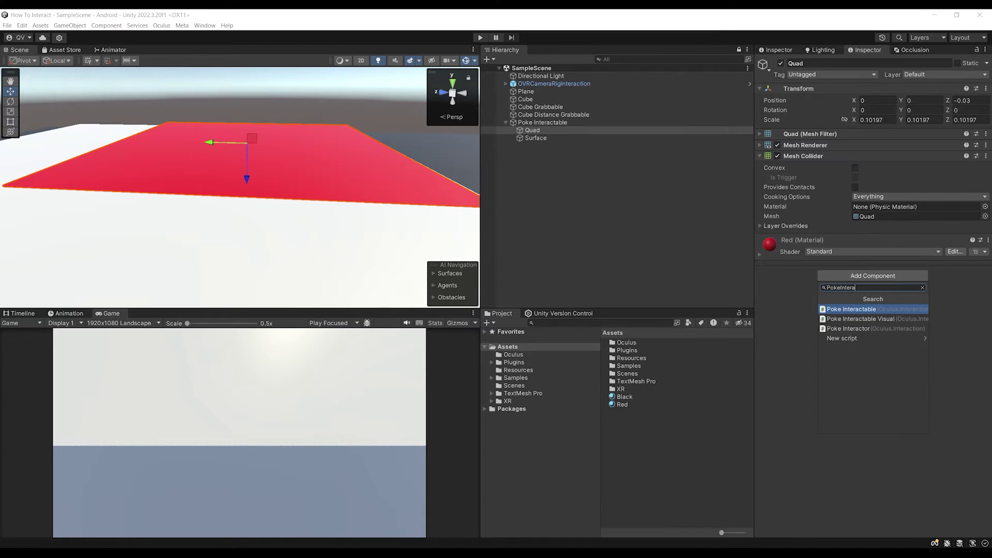
pyautogui.press('Down')
pyautogui.press('Return')
# Assign the Poke Interactable object and Surface as the Quad visual's Poke Interactable and Button Base Transform
pyautogui.keyDown('alt'); pyautogui.moveTo(315, 140); pyautogui.dragTo(284, 197); pyautogui.keyUp('alt')
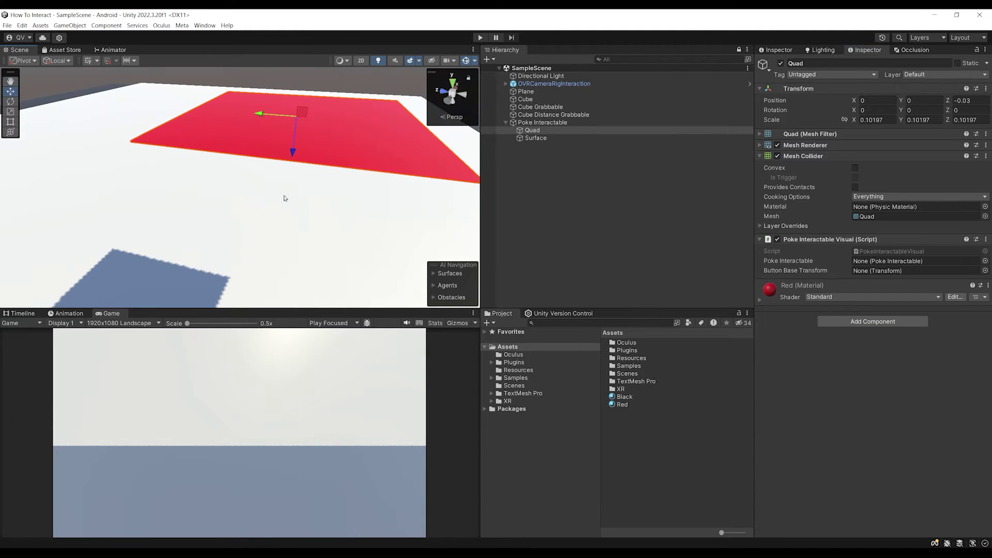
pyautogui.moveTo(284, 197); pyautogui.dragTo(270, 258, button='middle')
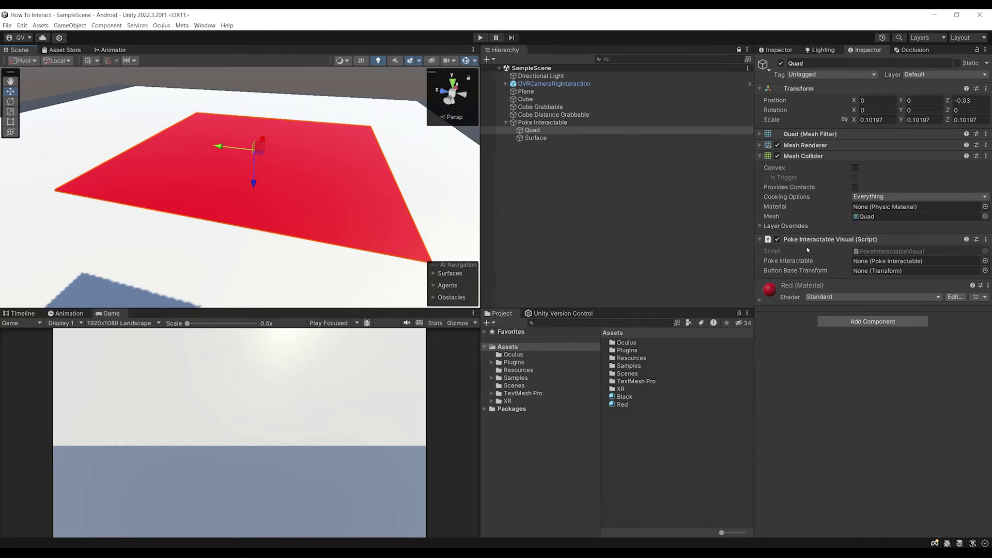
pyautogui.moveTo(543, 122); pyautogui.dragTo(874, 262)
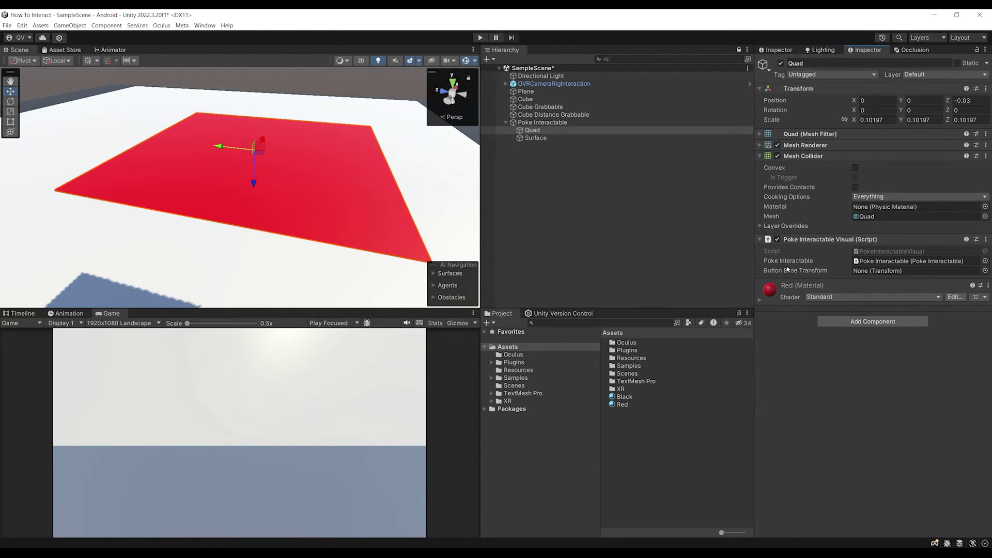
pyautogui.moveTo(536, 138); pyautogui.dragTo(860, 272)
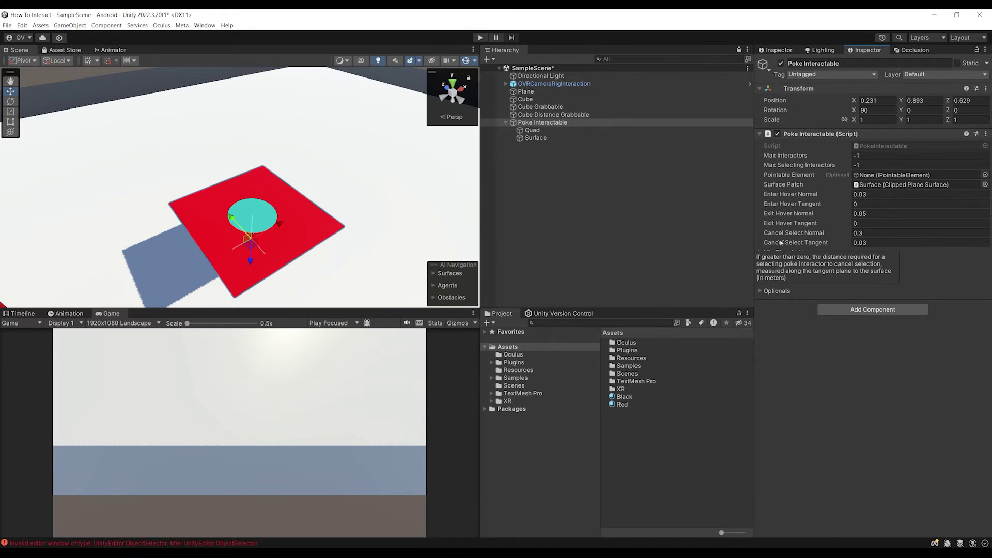
# Add an Interactable Unity Event Wrapper component to the Poke Interactable object and save the scene
pyautogui.click(878, 309)
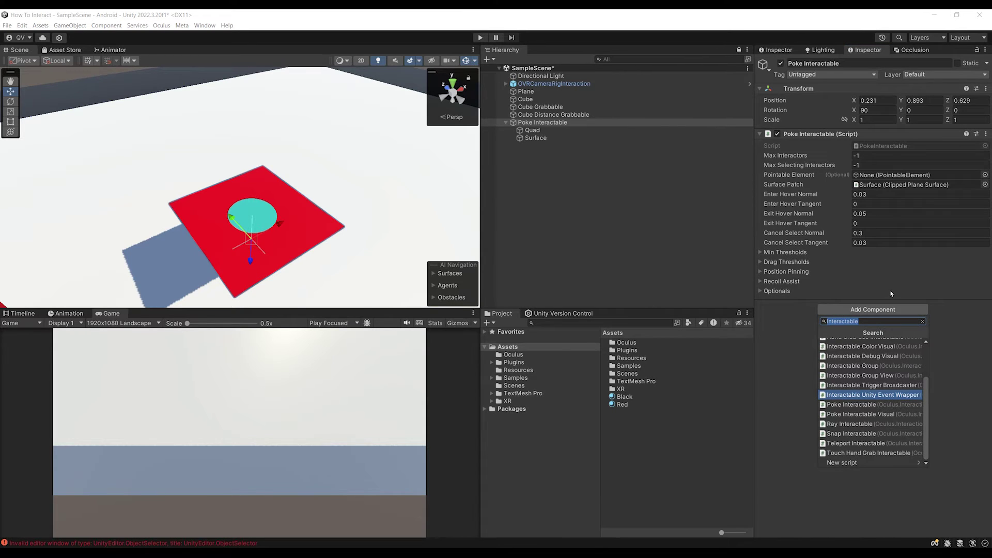
pyautogui.press('End')
pyautogui.write('Unit')
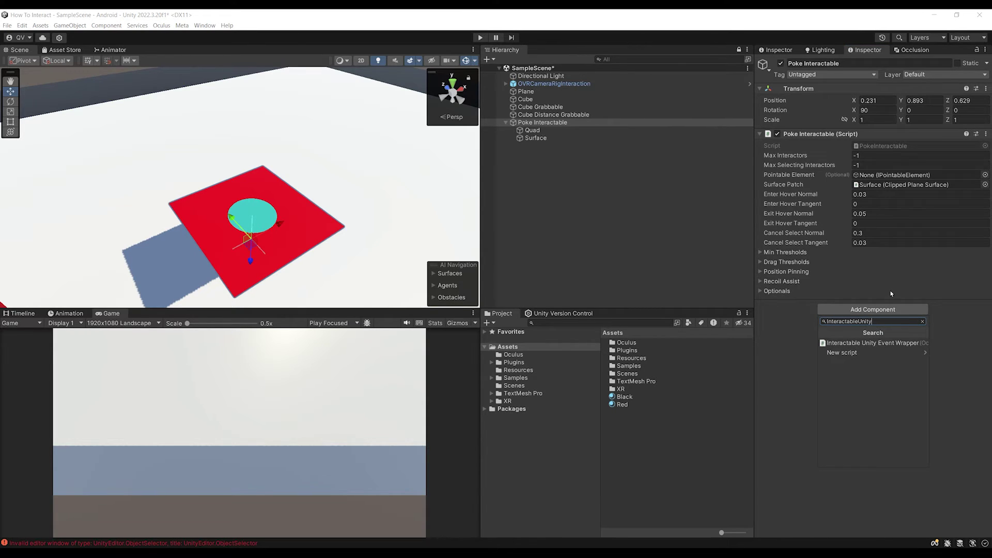
pyautogui.press('Return')
pyautogui.hotkey('ctrl', 's')
# Assign the Poke Interactable component as the Interactable View of the event wrapper
pyautogui.scroll(-1, 888, 293)
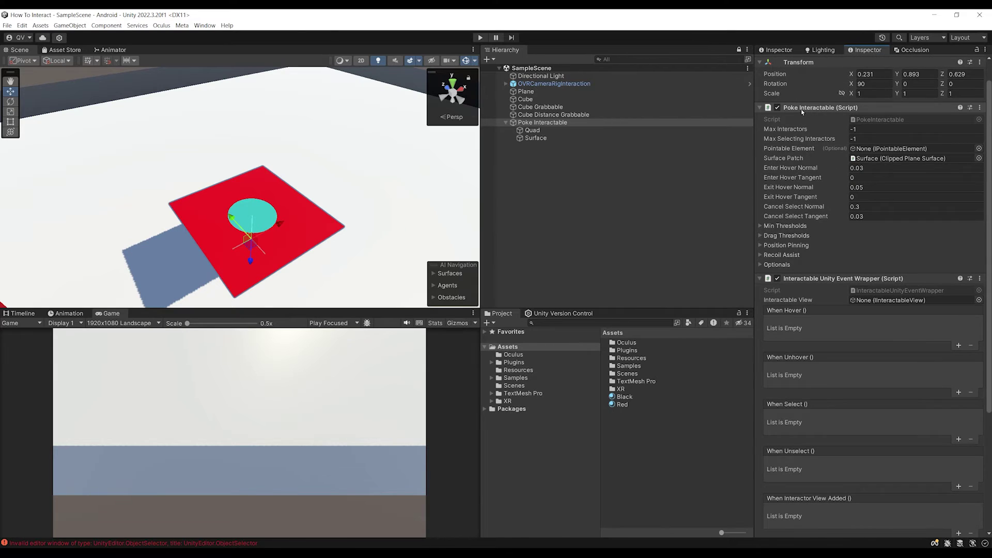
pyautogui.moveTo(890, 281); pyautogui.dragTo(897, 300)
pyautogui.scroll(-2, 899, 384)
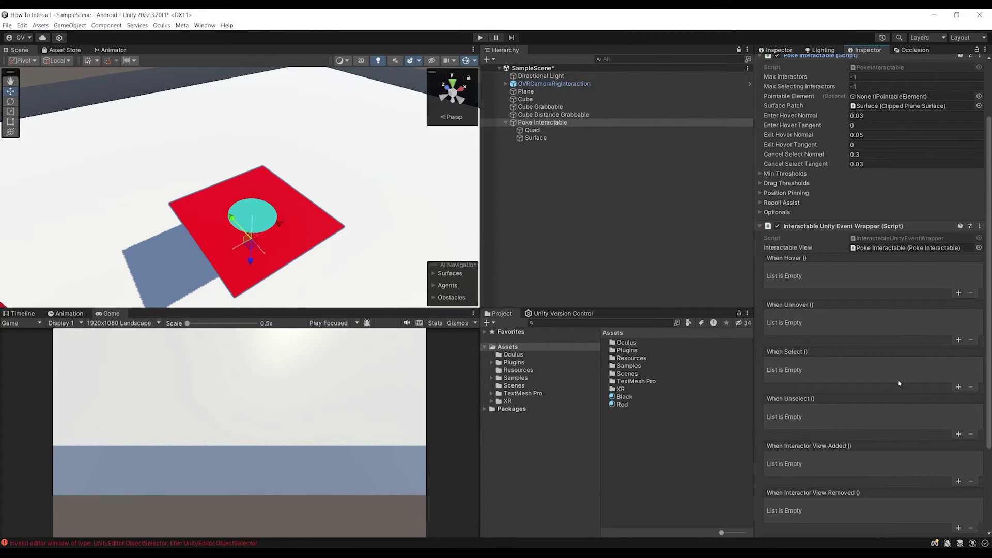
# Add a When Select event that sets the Quad's MeshRenderer.material to Black, and save the scene
pyautogui.click(958, 387)
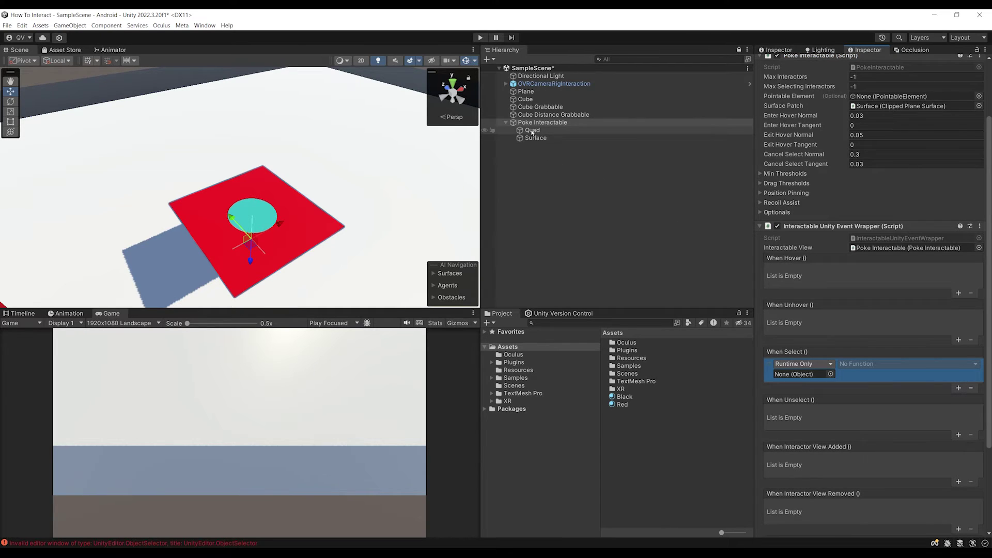
pyautogui.moveTo(534, 131); pyautogui.dragTo(805, 379)
pyautogui.click(868, 364)
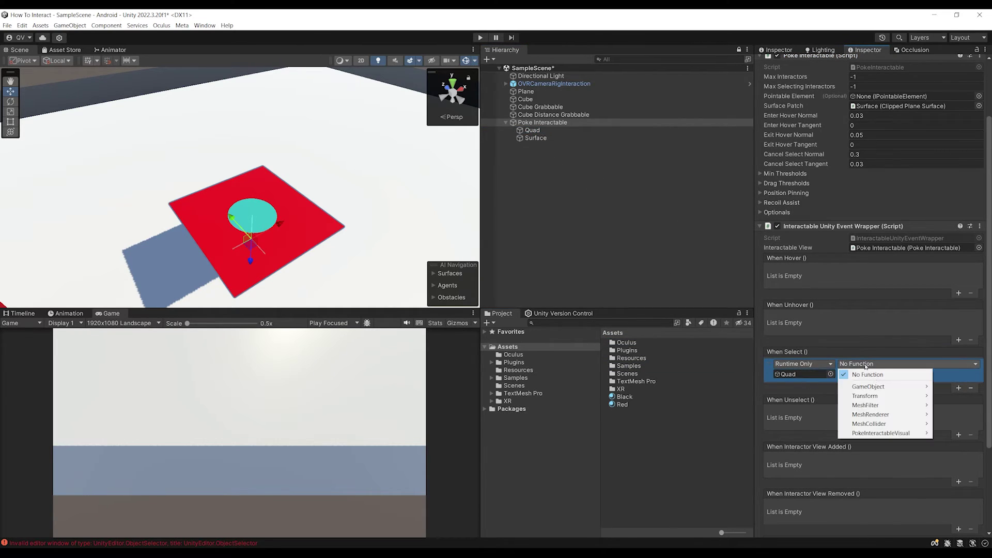
pyautogui.moveTo(883, 419)
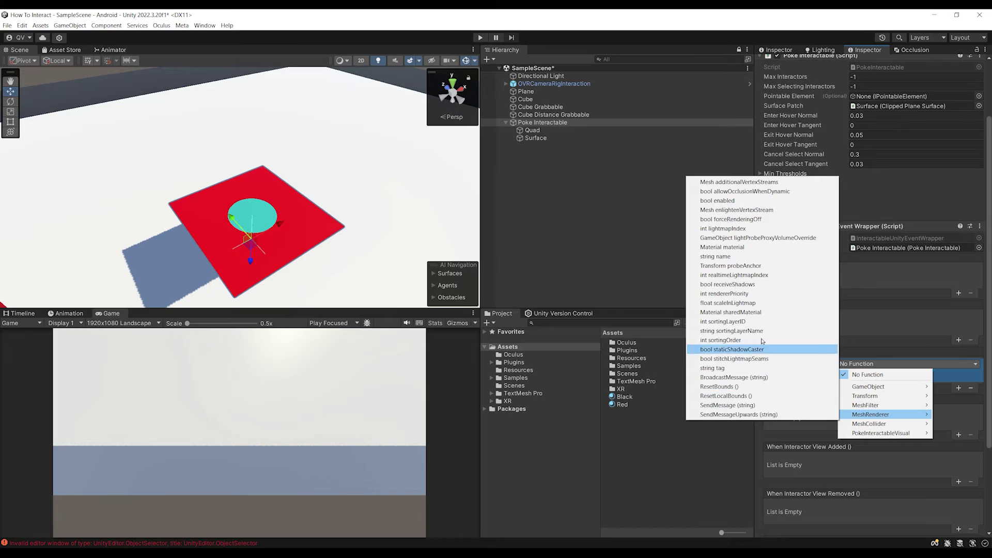
pyautogui.click(722, 247)
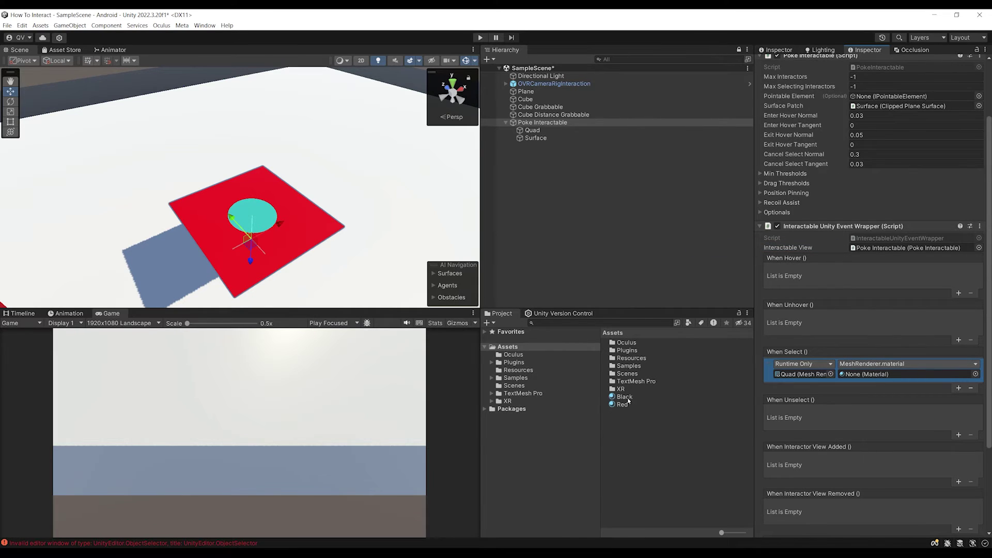
pyautogui.moveTo(629, 399); pyautogui.dragTo(864, 377)
pyautogui.hotkey('ctrl', 's')
# Copy the When Select event to When Unselect and set its material to Red
pyautogui.rightClick(794, 353)
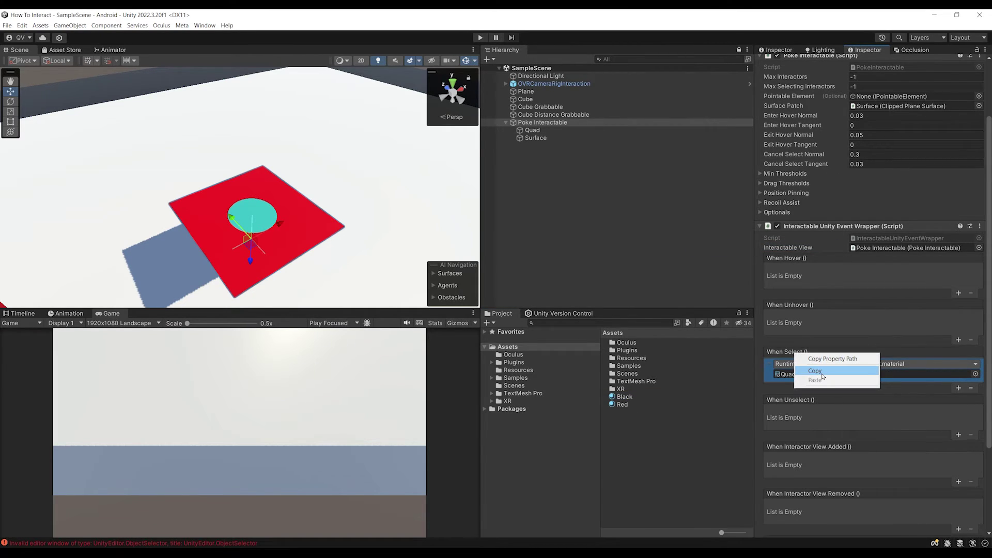
pyautogui.click(822, 374)
pyautogui.rightClick(782, 401)
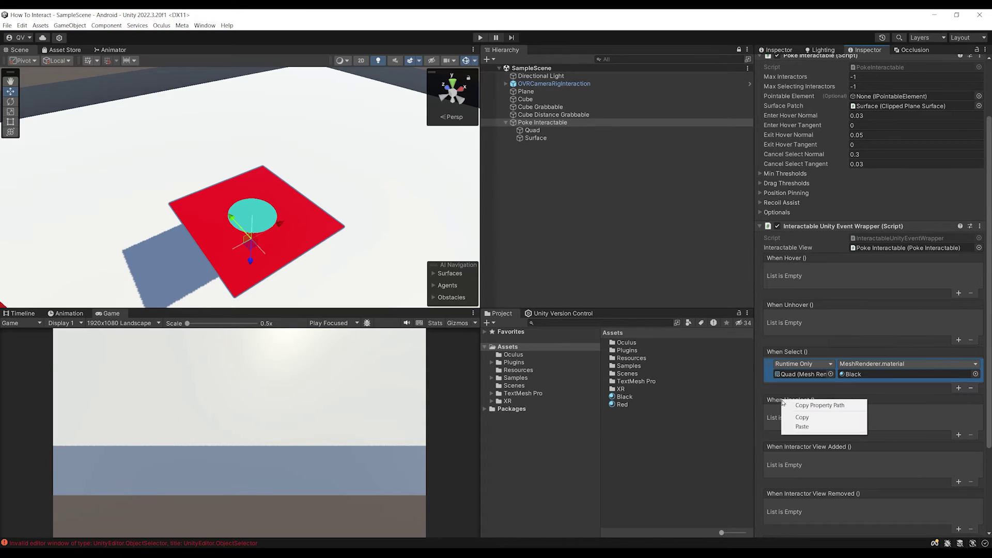
pyautogui.click(804, 427)
pyautogui.scroll(-2, 815, 360)
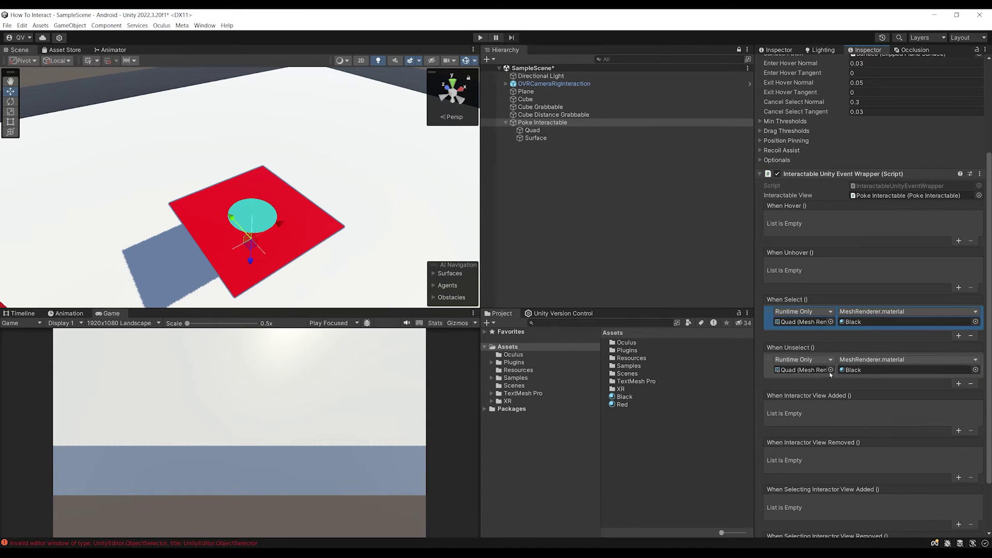
pyautogui.click(861, 371)
pyautogui.moveTo(627, 405); pyautogui.dragTo(894, 371)
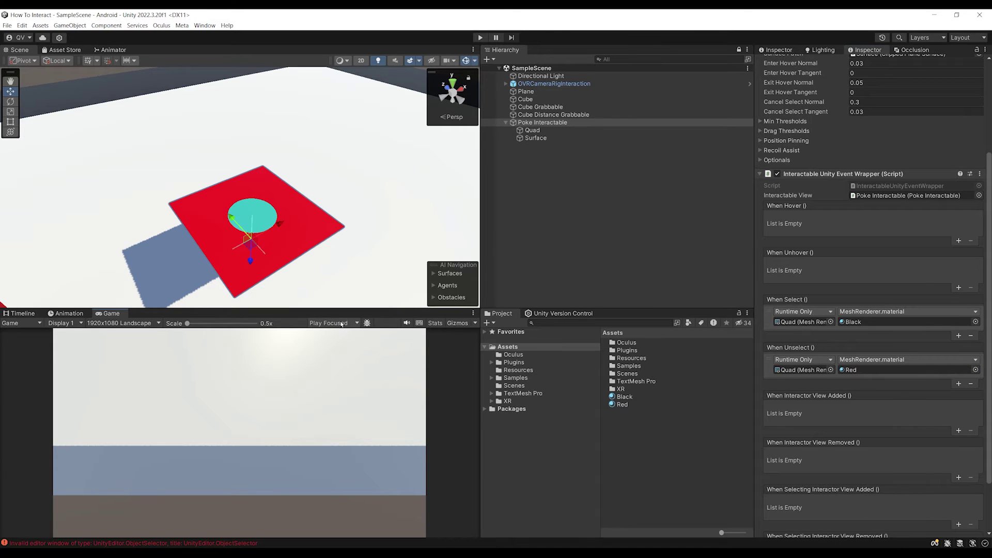
# Set the Game view to Play Maximized and run the scene to test poking the quad
pyautogui.click(342, 324)
pyautogui.click(338, 342)
pyautogui.click(479, 38)
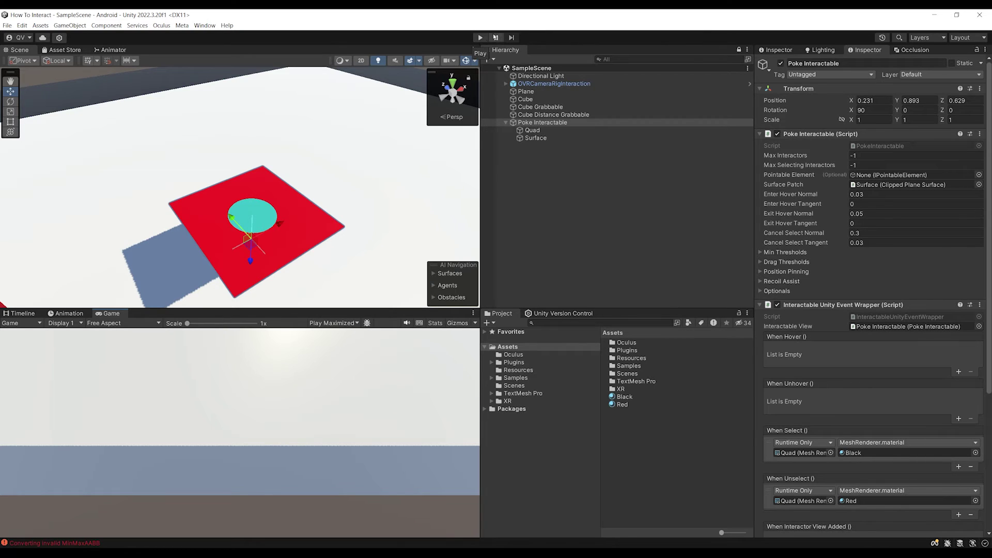
# Search all assets and packages of the project for "teleport"
pyautogui.scroll(-10, 213, 146)
pyautogui.moveTo(357, 195); pyautogui.dragTo(305, 191, button='right')
pyautogui.scroll(-5, 305, 191)
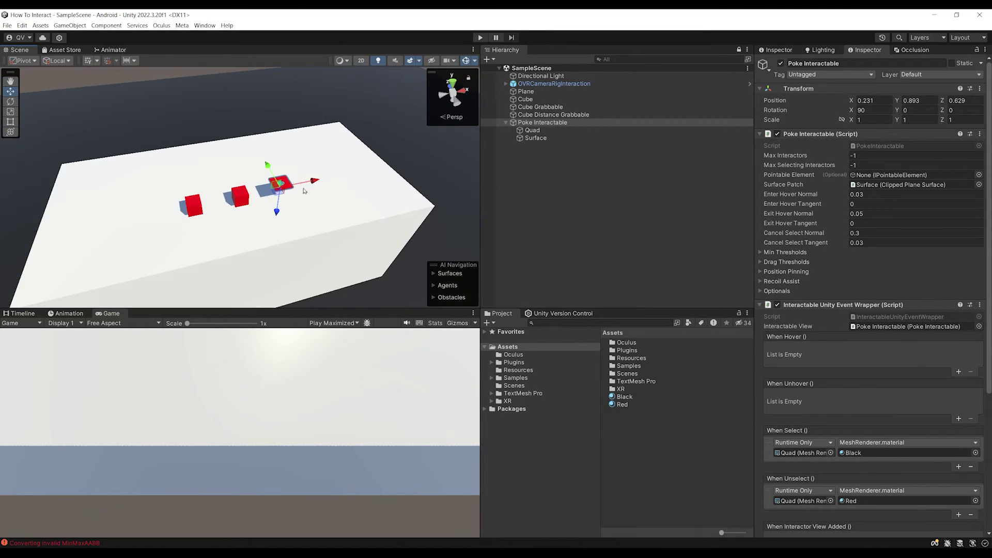
pyautogui.scroll(-1, 304, 191)
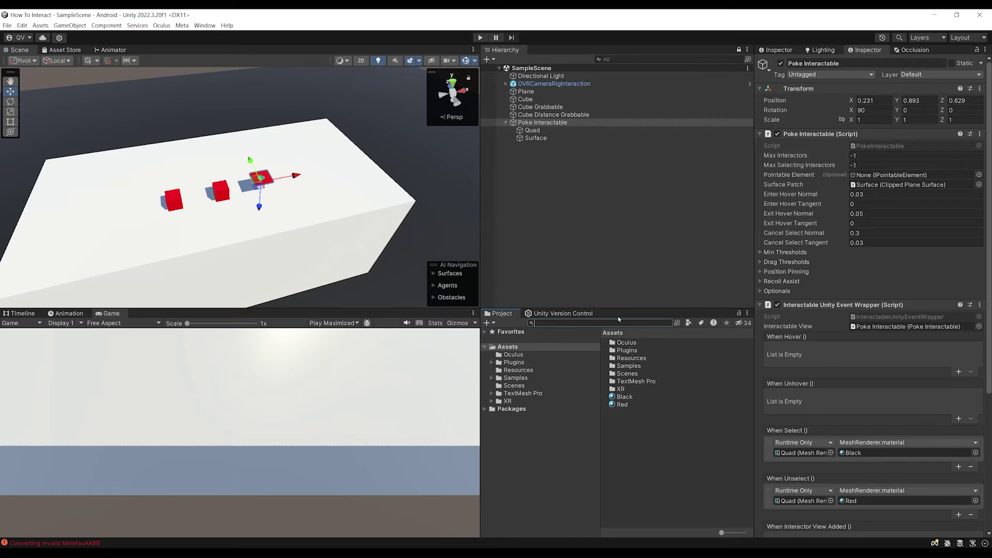
pyautogui.write('teleport')
pyautogui.click(649, 333)
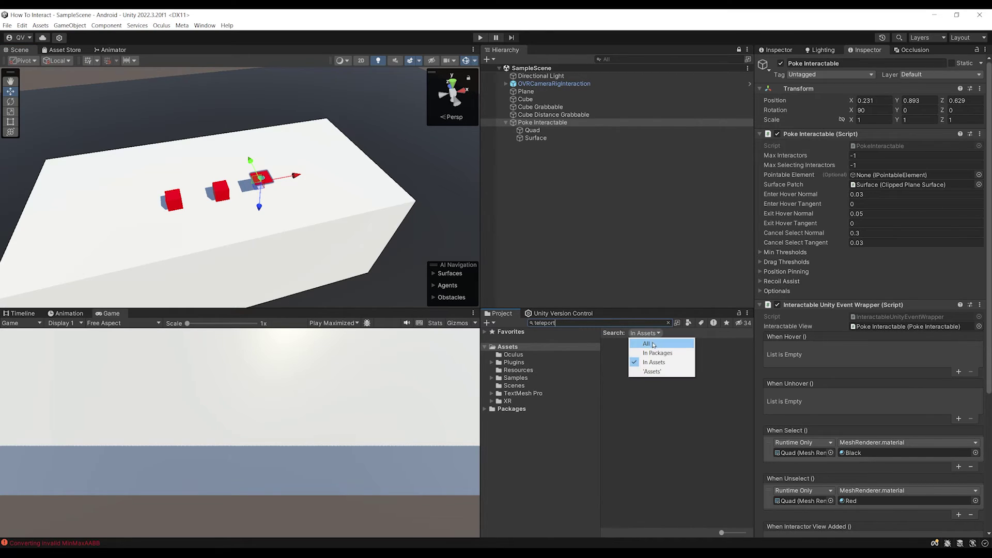
pyautogui.click(654, 344)
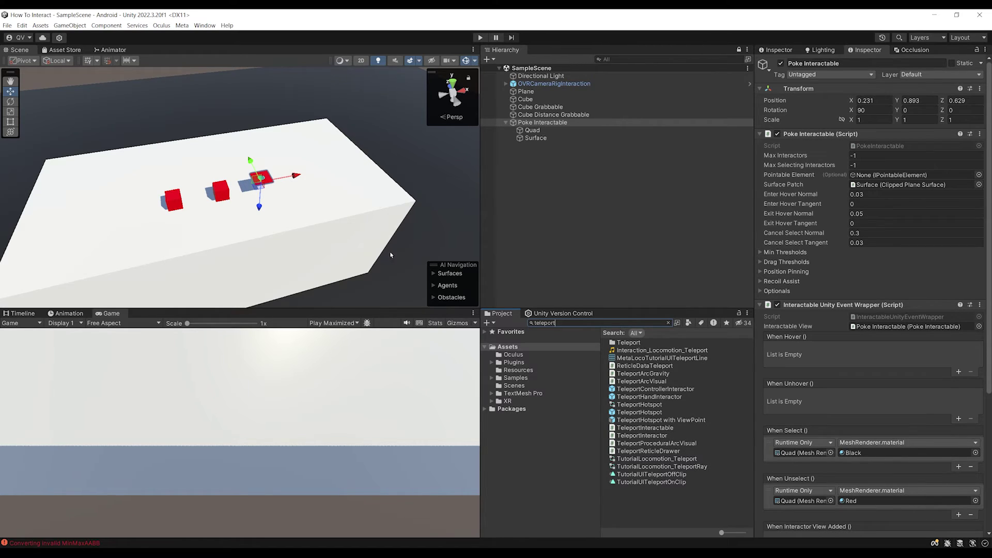
# Place the TeleportHotspot prefab on the floor beside the white cube at about X 2.35, Z -0.36, set its Y position to 0.05 and save
pyautogui.scroll(-3, 391, 256)
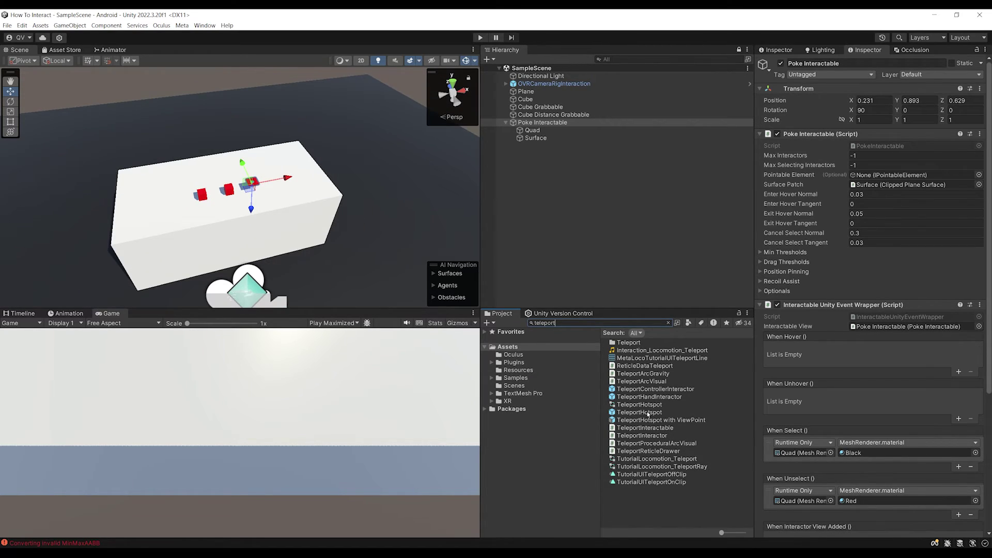
pyautogui.moveTo(648, 413); pyautogui.dragTo(385, 243)
pyautogui.press('f')
pyautogui.moveTo(363, 135); pyautogui.dragTo(370, 128)
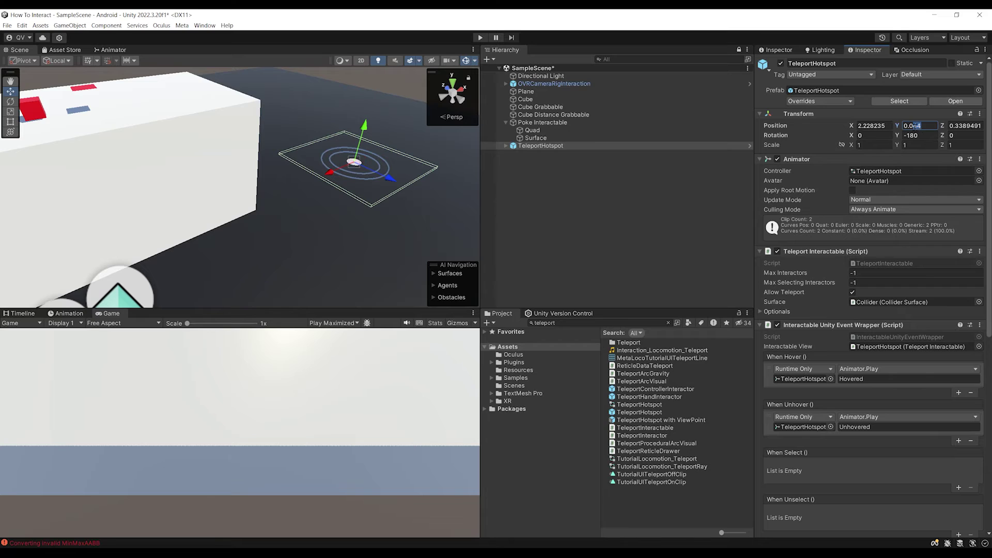
pyautogui.write('5')
pyautogui.hotkey('ctrl', 's')
pyautogui.scroll(-3, 398, 160)
pyautogui.keyDown('alt'); pyautogui.moveTo(393, 149); pyautogui.dragTo(305, 222); pyautogui.keyUp('alt')
pyautogui.scroll(-5, 284, 187)
pyautogui.scroll(-2, 287, 207)
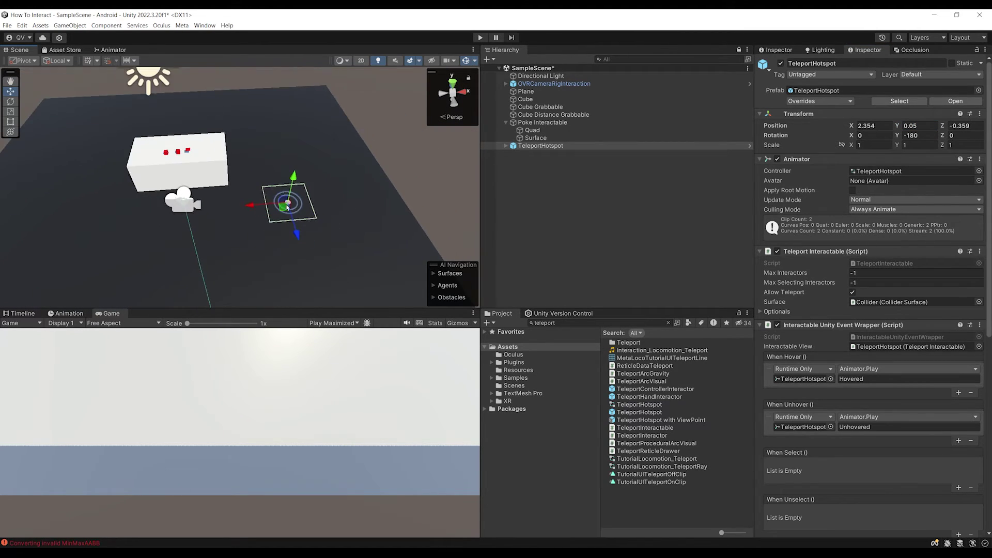
# Duplicate the teleport hotspot twice, placing the copies at about X -2.93, Z -0.36 and X 0, Z -2.09, and run the scene
pyautogui.scroll(2, 288, 207)
pyautogui.hotkey('ctrl', 'd')
pyautogui.moveTo(324, 182); pyautogui.dragTo(104, 201)
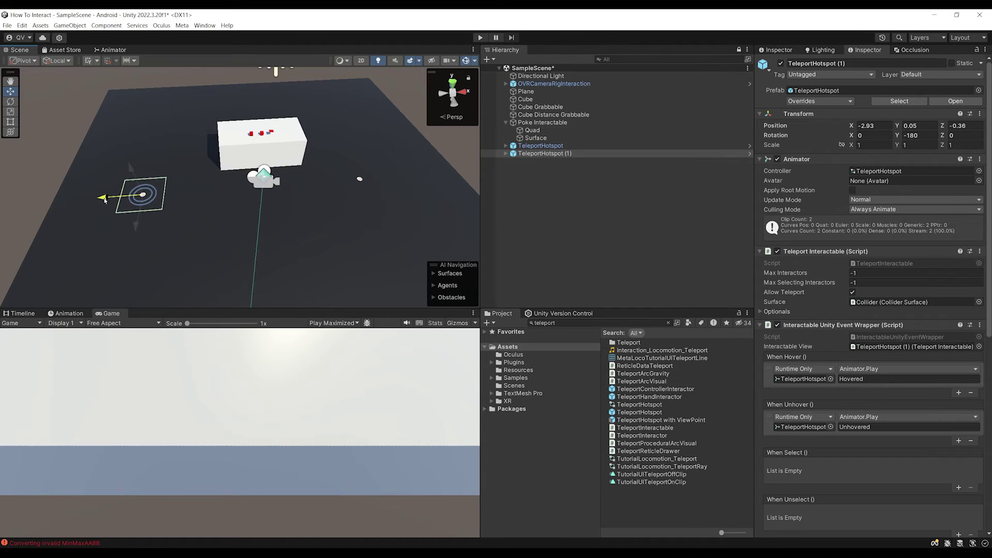
pyautogui.hotkey('ctrl', 'd')
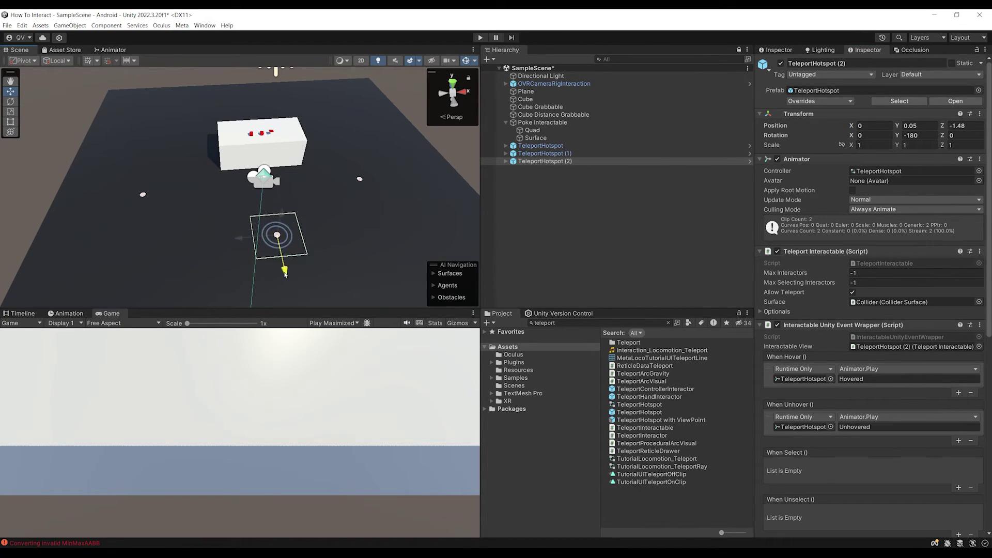
pyautogui.moveTo(284, 271); pyautogui.dragTo(288, 287)
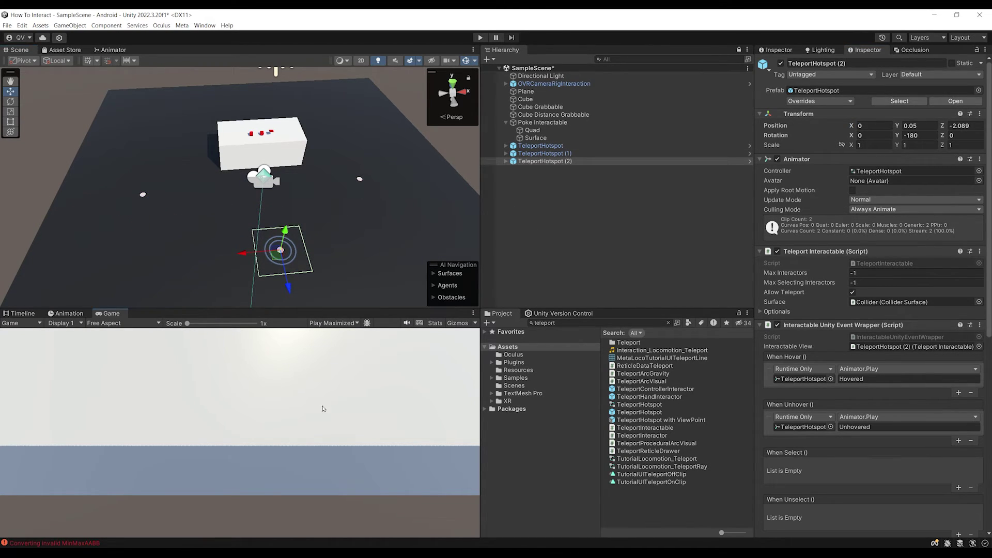
pyautogui.click(480, 37)
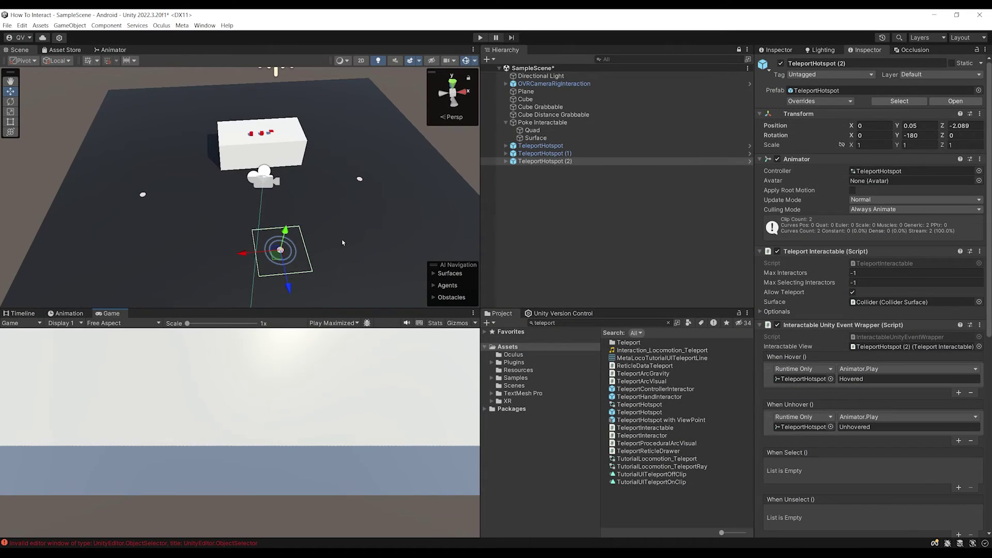
# Add a Teleport Interactable component to the Plane
pyautogui.scroll(-2, 307, 186)
pyautogui.click(307, 187)
pyautogui.moveTo(271, 162); pyautogui.dragTo(290, 182, button='right')
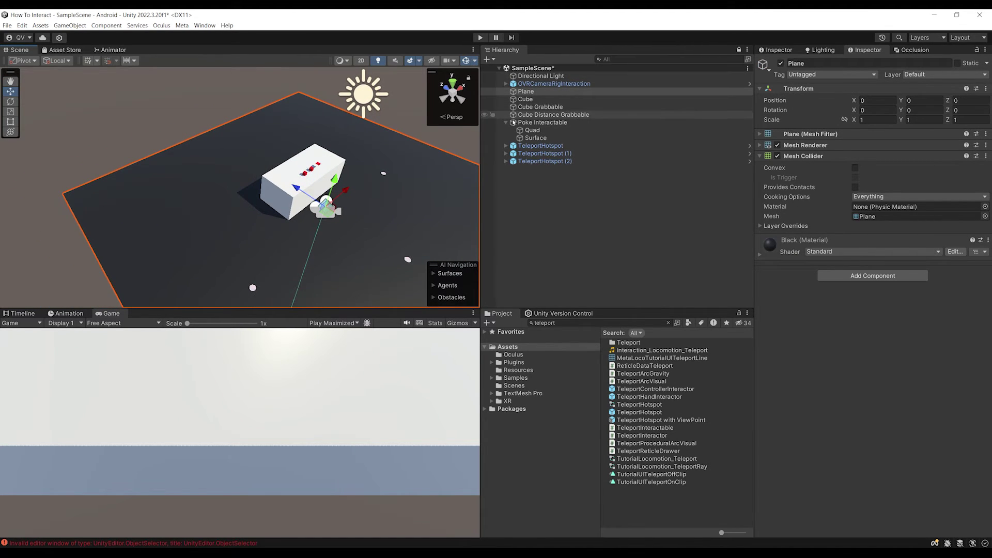
pyautogui.click(526, 92)
pyautogui.click(839, 276)
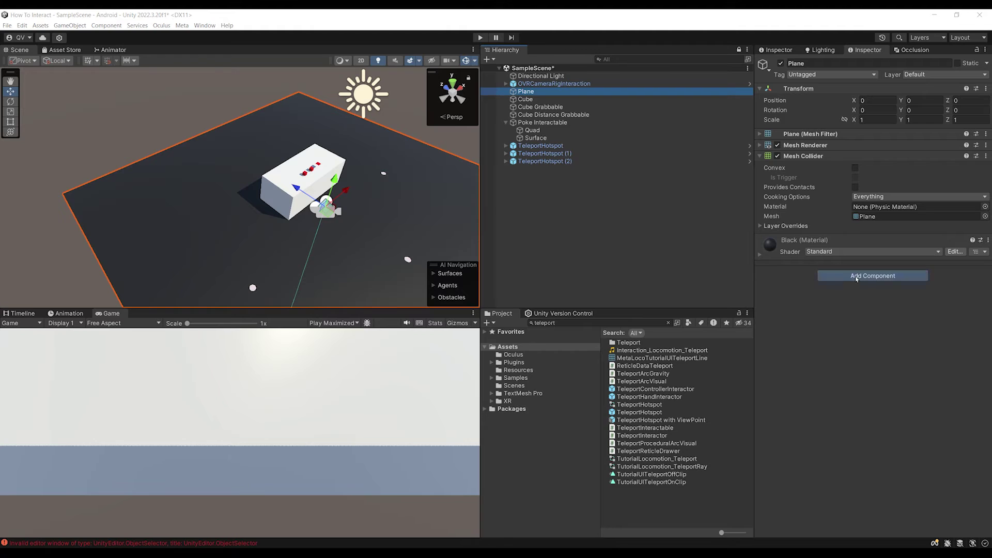
pyautogui.write('Teleport')
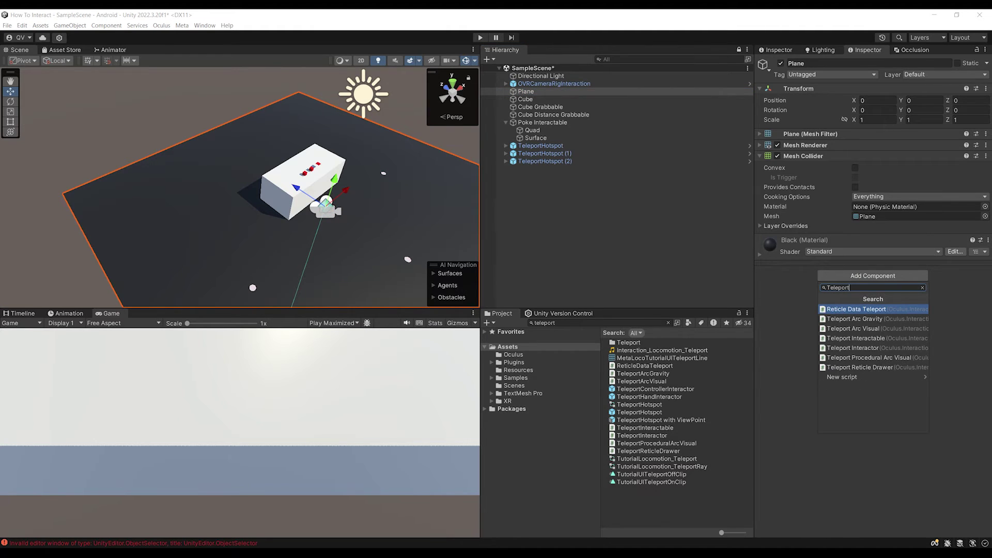
pyautogui.write('Intera')
pyautogui.press('Return')
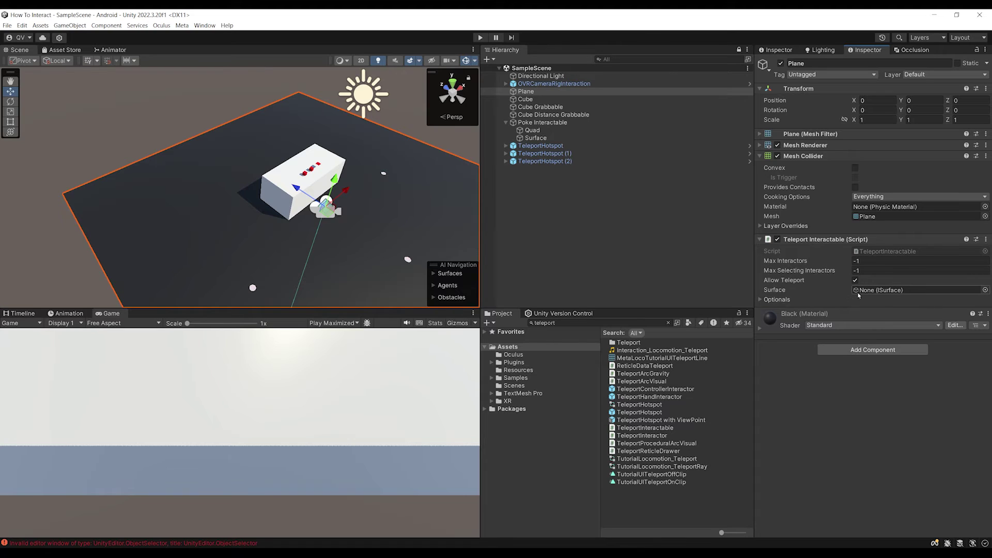
# Add a Collider Surface component using the Plane's Mesh Collider and assign it as the Teleport Interactable's Surface
pyautogui.click(858, 350)
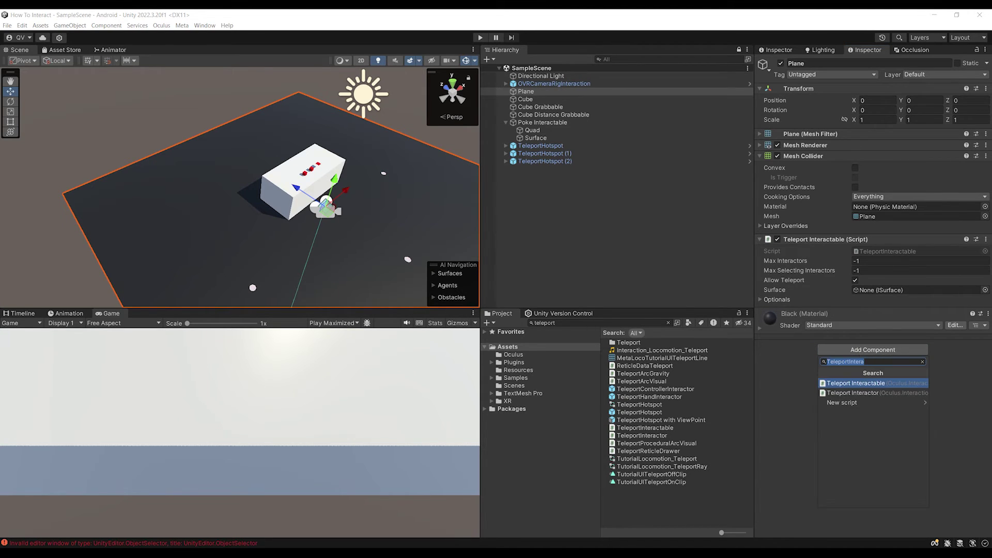
pyautogui.write('ColliderSur')
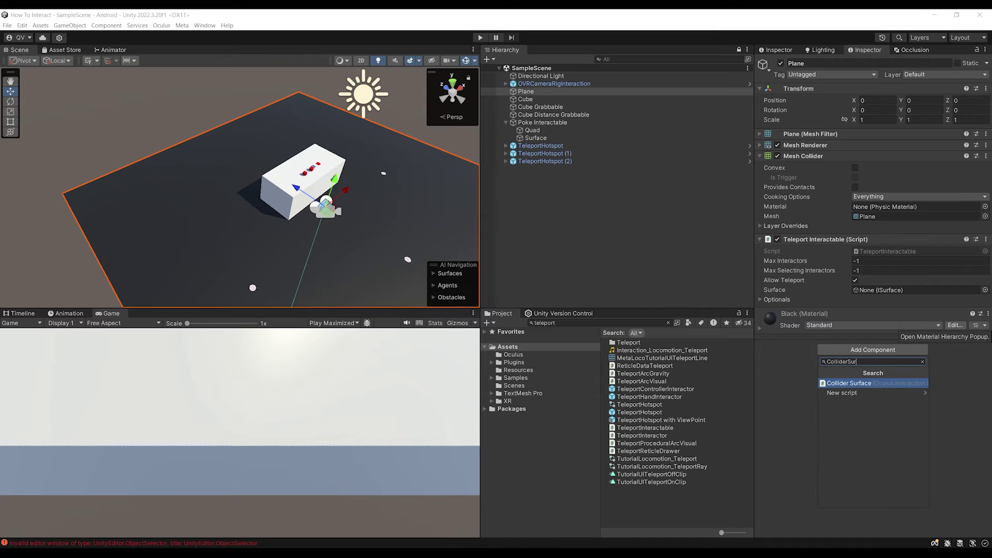
pyautogui.press('Return')
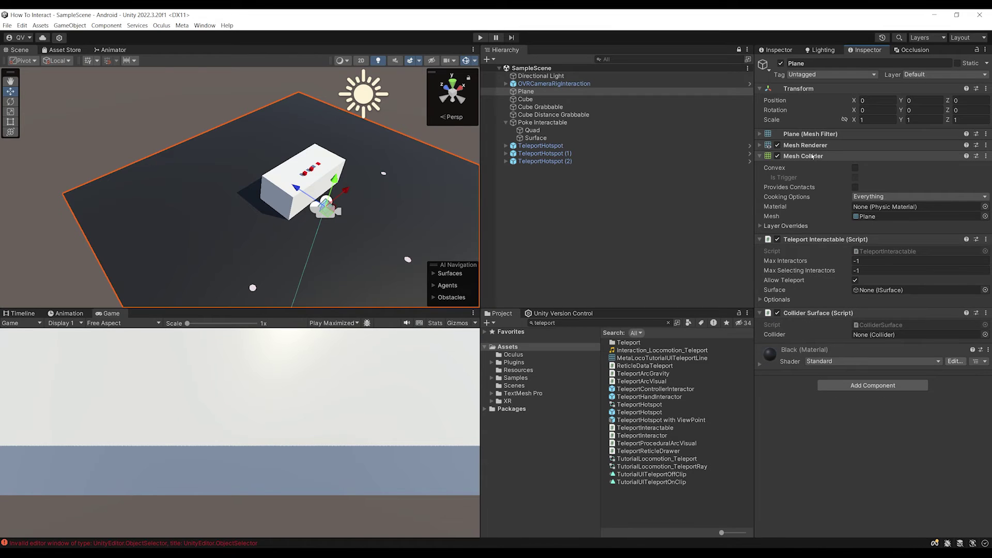
pyautogui.moveTo(812, 156); pyautogui.dragTo(884, 335)
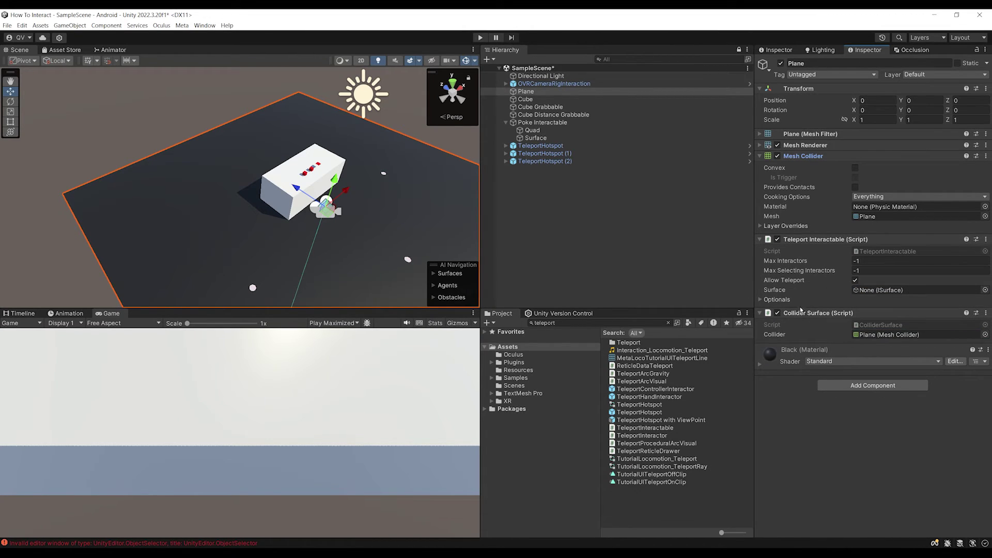
pyautogui.moveTo(801, 311); pyautogui.dragTo(884, 296)
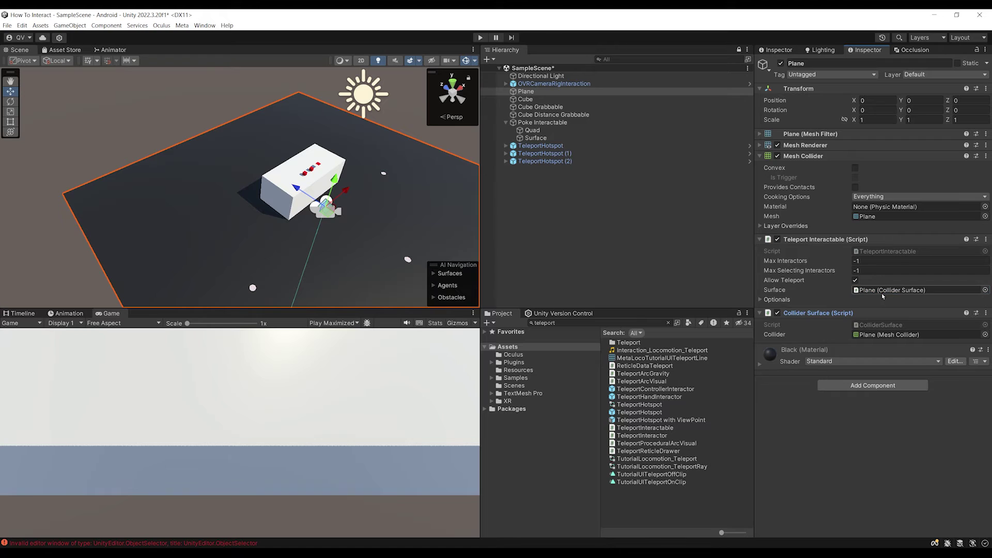
# Add a Reticle Data Teleport component to the Plane
pyautogui.scroll(-2, 362, 232)
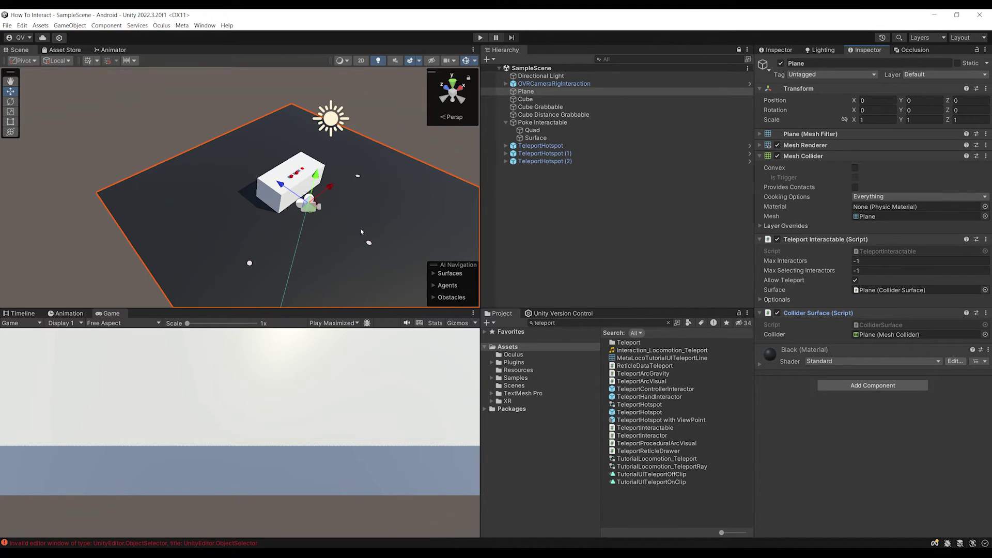
pyautogui.scroll(4, 334, 207)
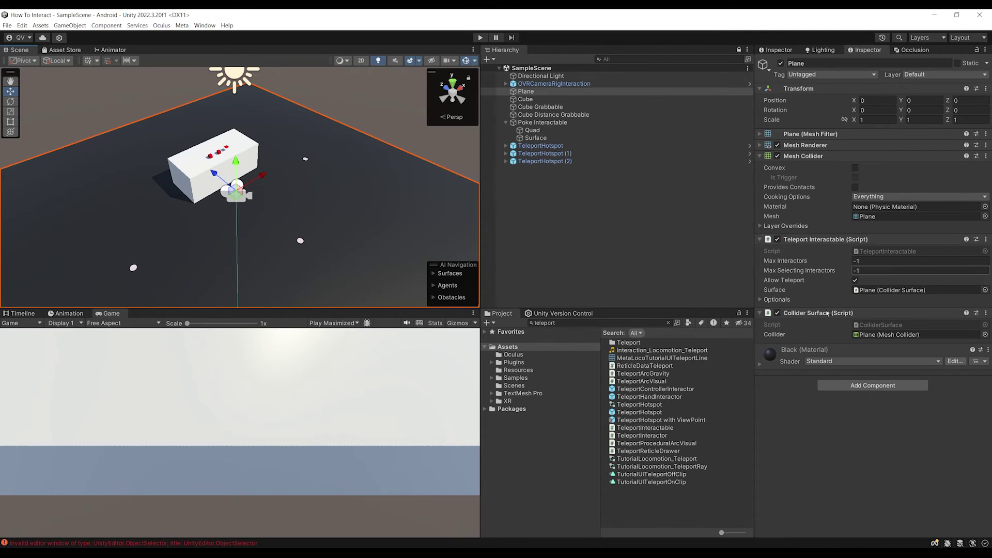
pyautogui.keyDown('alt'); pyautogui.moveTo(253, 213); pyautogui.dragTo(290, 176); pyautogui.keyUp('alt')
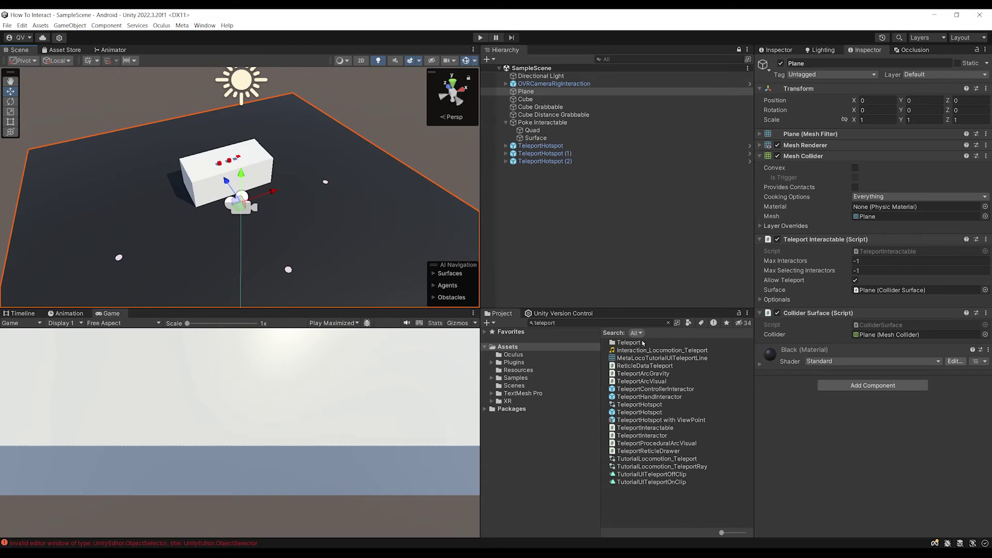
pyautogui.click(879, 390)
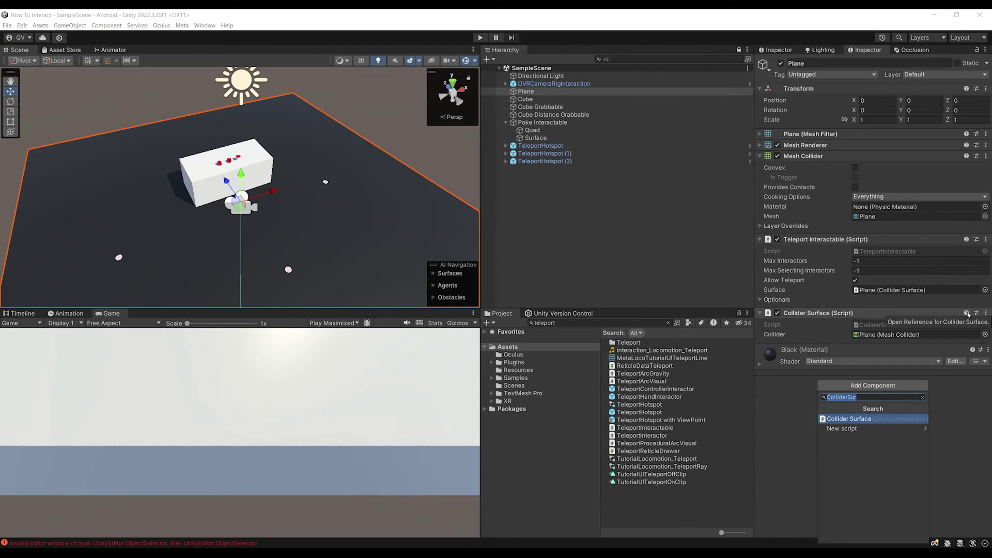
pyautogui.write('Teleport')
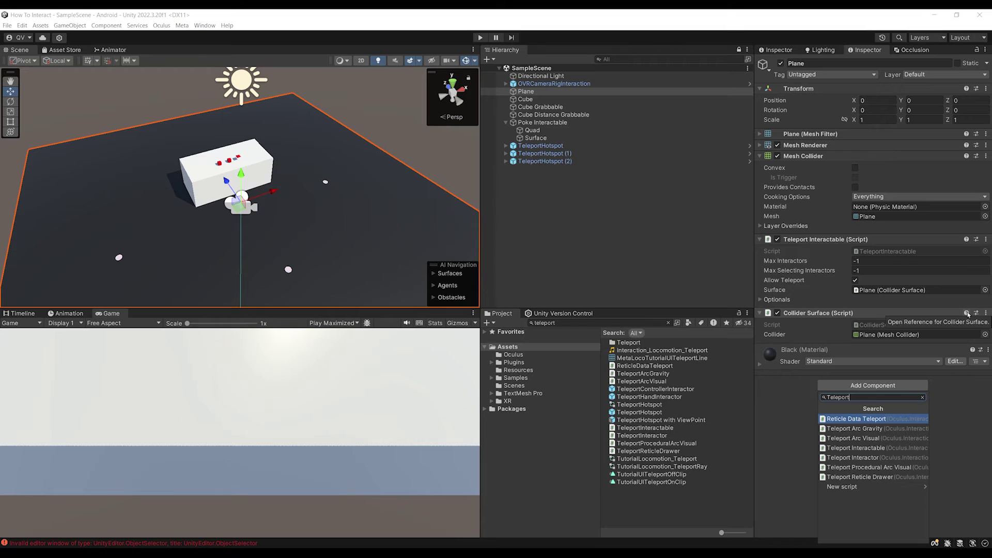
pyautogui.press('Return')
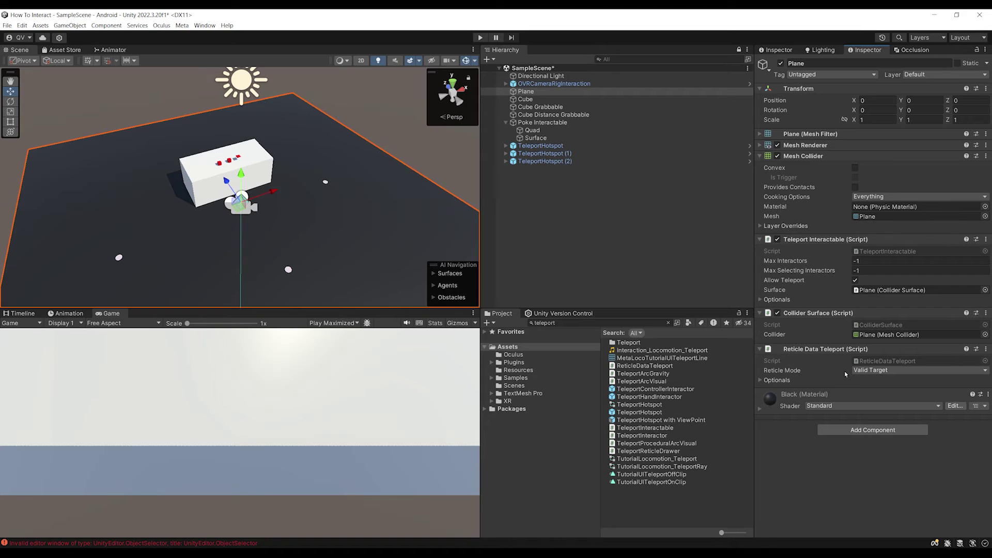
# Assign the Plane's Reticle Data Teleport component to the Teleport Interactable's optional Data and run the scene
pyautogui.click(760, 300)
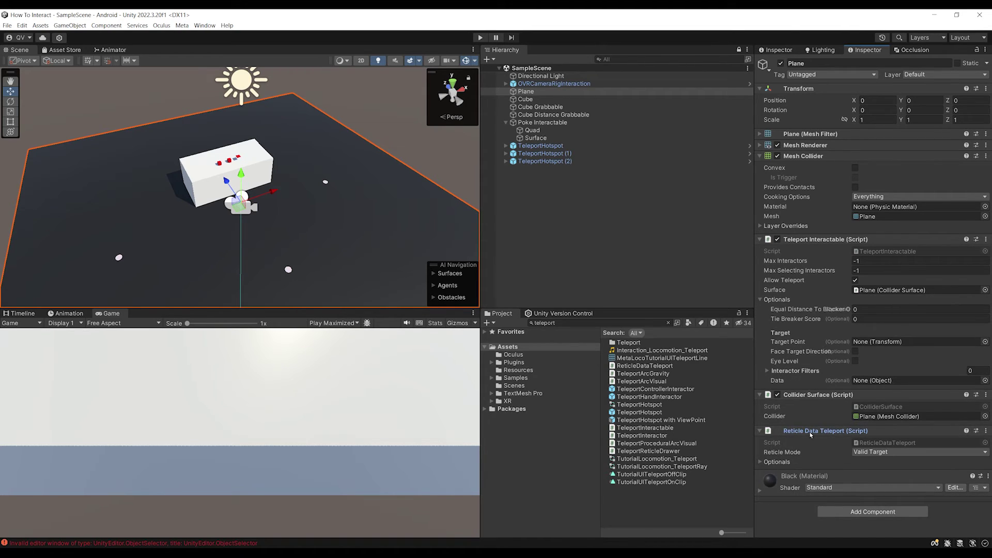
pyautogui.moveTo(837, 410); pyautogui.dragTo(856, 381)
pyautogui.click(481, 38)
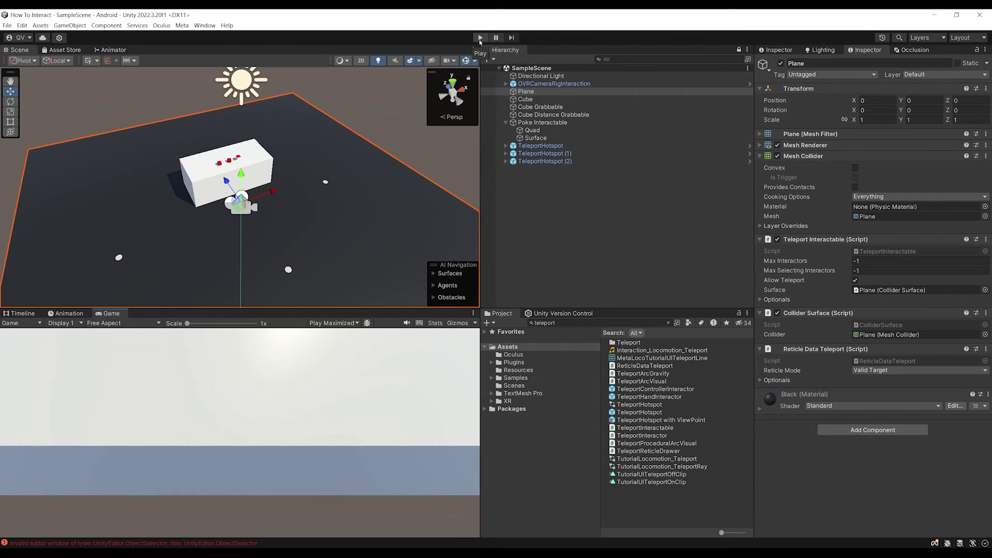
# Collapse the Poke Interactable group and add a UI Panel with its Canvas to the scene
pyautogui.scroll(5, 316, 93)
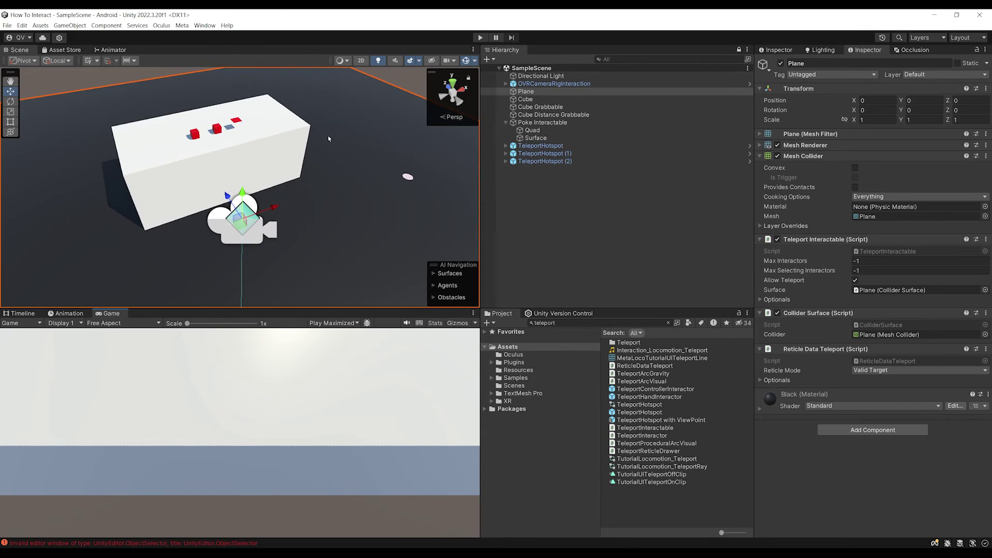
pyautogui.moveTo(328, 137); pyautogui.dragTo(254, 86, button='right')
pyautogui.press('w')
pyautogui.scroll(-4, 383, 243)
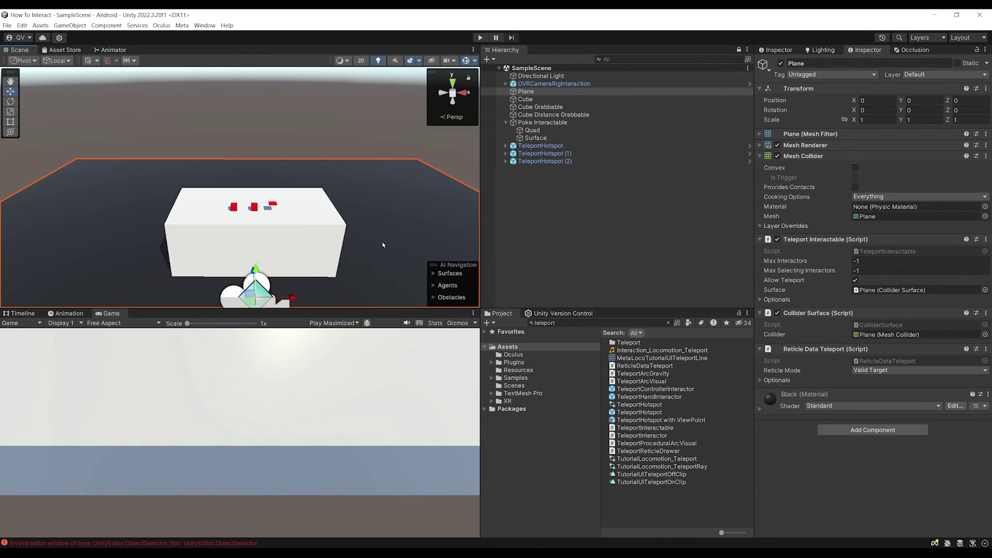
pyautogui.click(536, 215)
pyautogui.click(506, 122)
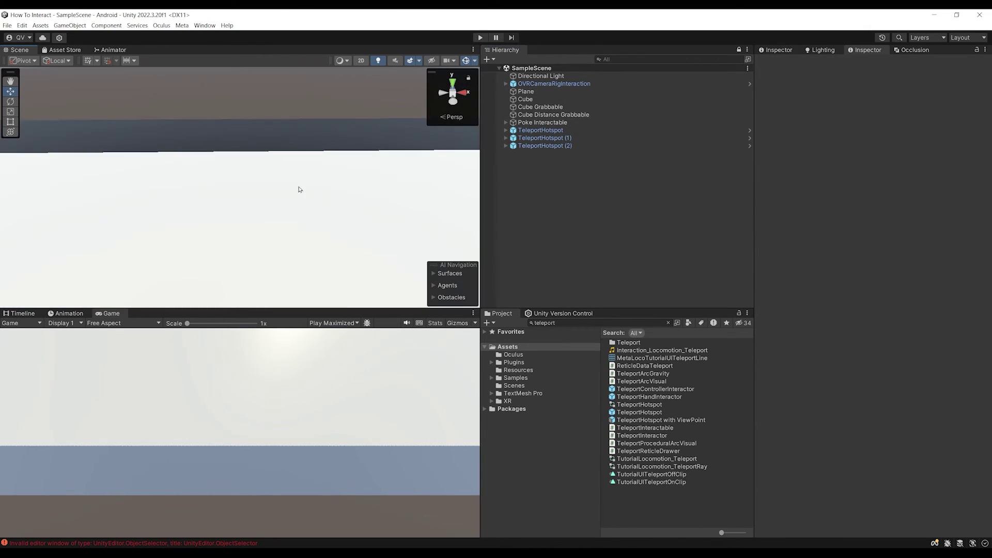
pyautogui.moveTo(298, 190); pyautogui.dragTo(306, 165, button='right')
pyautogui.scroll(-5, 251, 239)
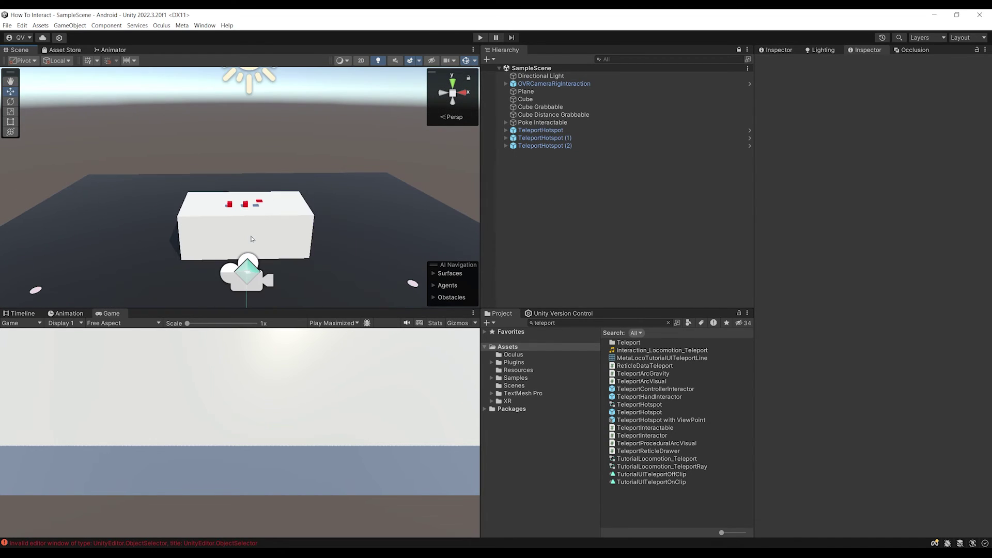
pyautogui.rightClick(511, 166)
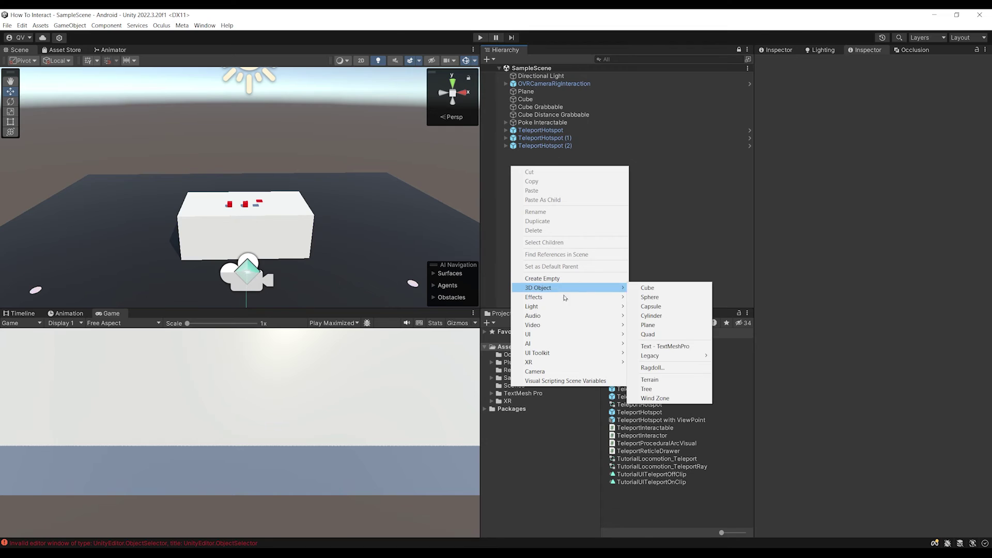
pyautogui.moveTo(564, 337)
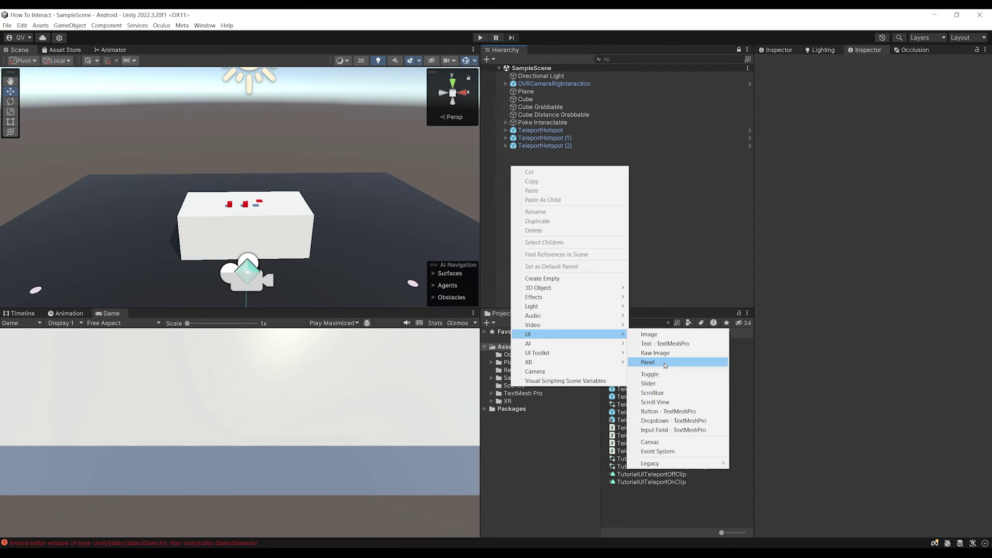
pyautogui.click(667, 366)
# Set the Render Mode of the Panel's parent Canvas to World Space
pyautogui.doubleClick(534, 162)
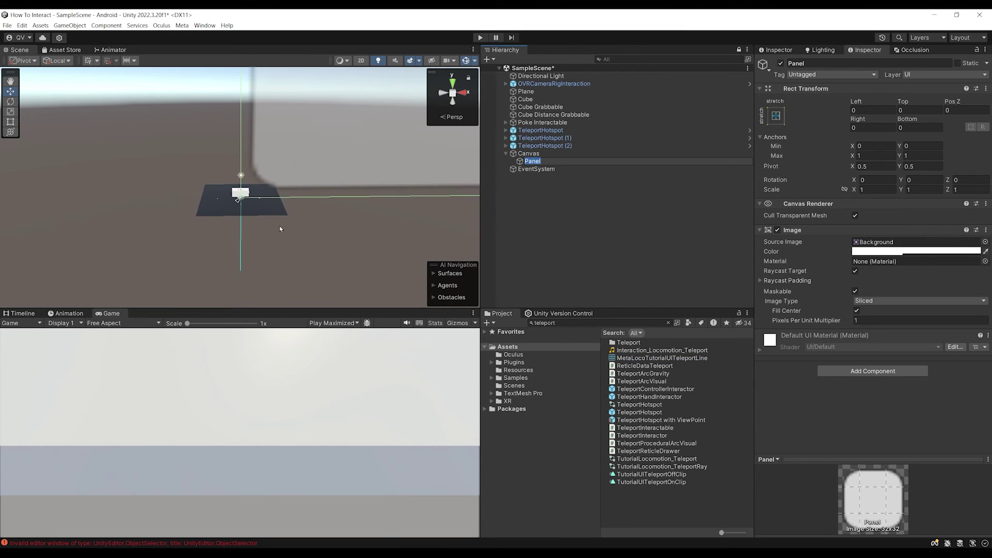
pyautogui.scroll(8, 233, 199)
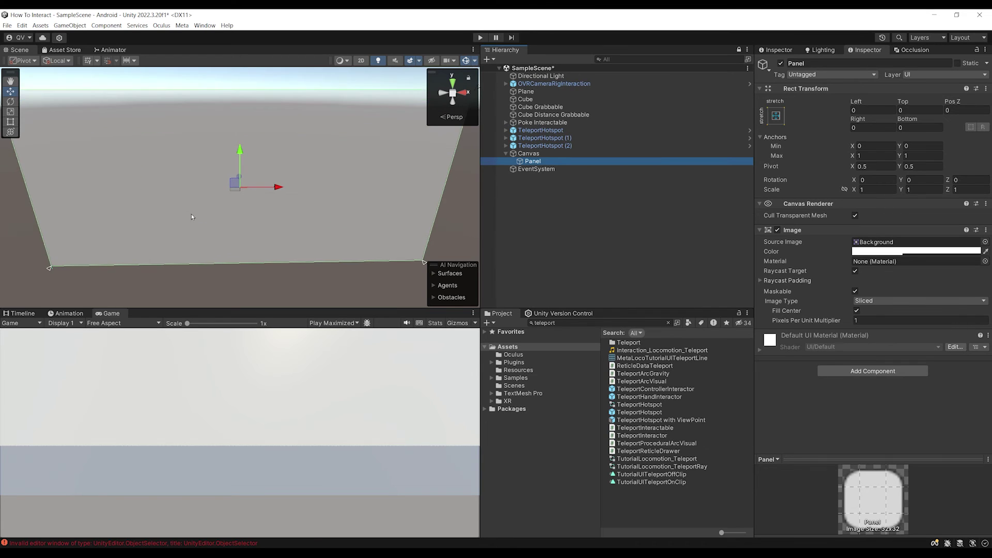
pyautogui.moveTo(227, 204); pyautogui.dragTo(224, 182, button='right')
pyautogui.scroll(-3, 224, 182)
pyautogui.click(529, 154)
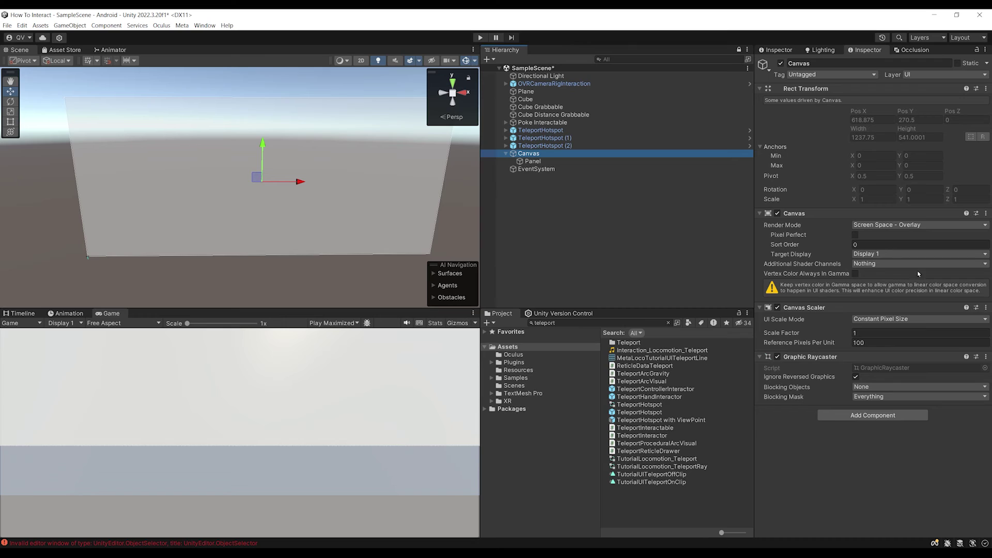
pyautogui.click(887, 226)
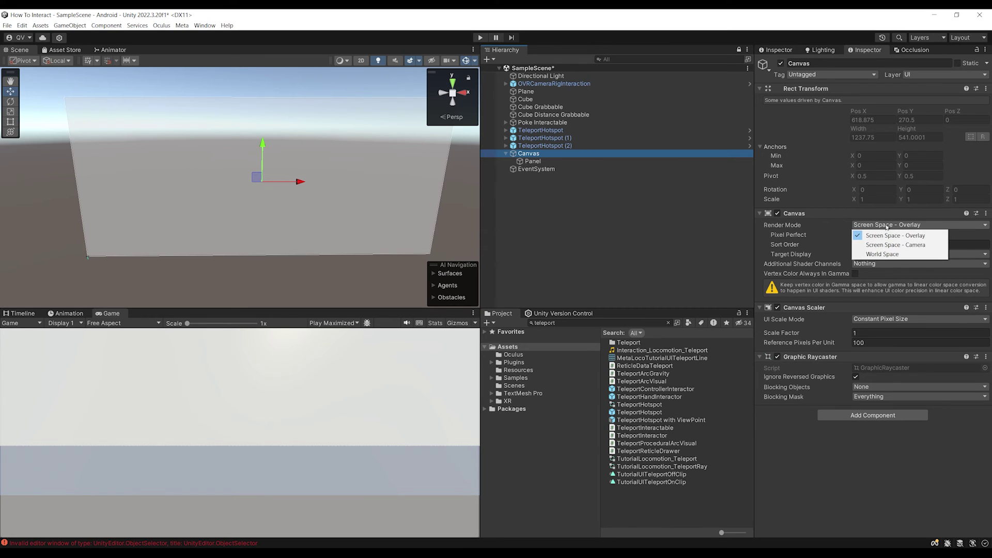
pyautogui.click(897, 254)
# Set the Canvas's scale to 0.001 on all three axes and its X and Y position to 0
pyautogui.click(887, 190)
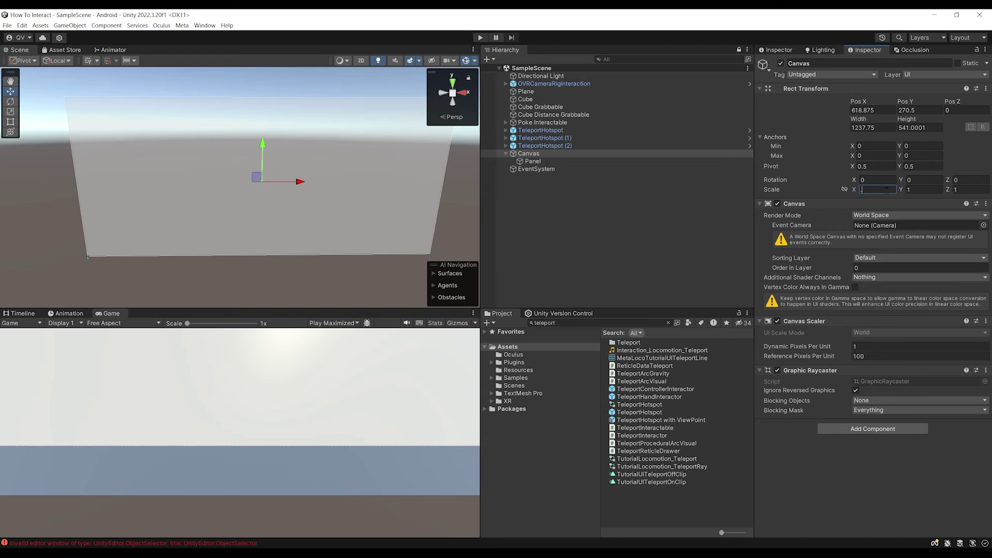
pyautogui.write('0.001')
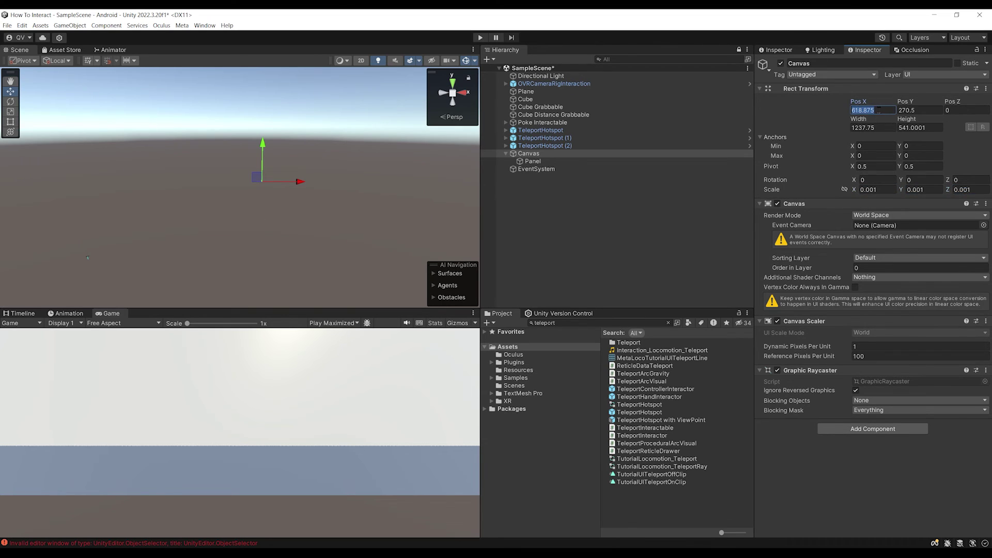
pyautogui.write('0')
pyautogui.press('Tab')
pyautogui.write('0')
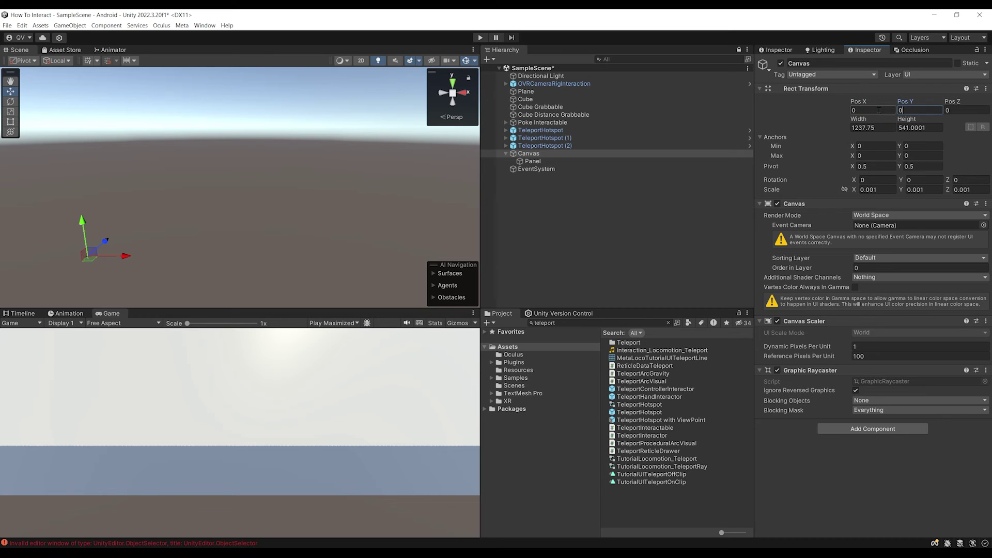
# Move the Canvas above and behind the large white cube, to about Y 1.48 and Z 1.47
pyautogui.doubleClick(523, 155)
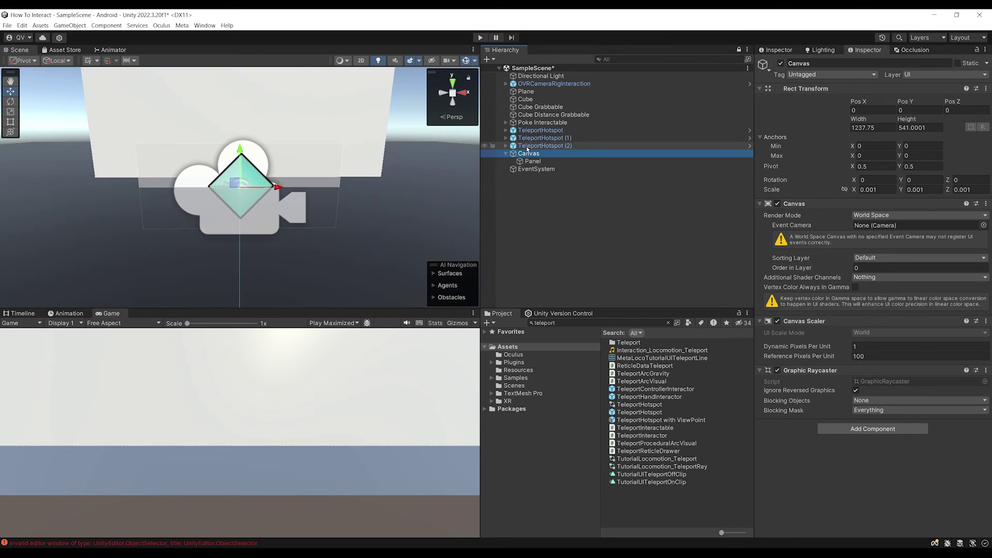
pyautogui.scroll(-3, 233, 183)
pyautogui.moveTo(223, 182); pyautogui.dragTo(250, 189, button='right')
pyautogui.keyDown('alt'); pyautogui.moveTo(250, 189); pyautogui.dragTo(346, 182); pyautogui.keyUp('alt')
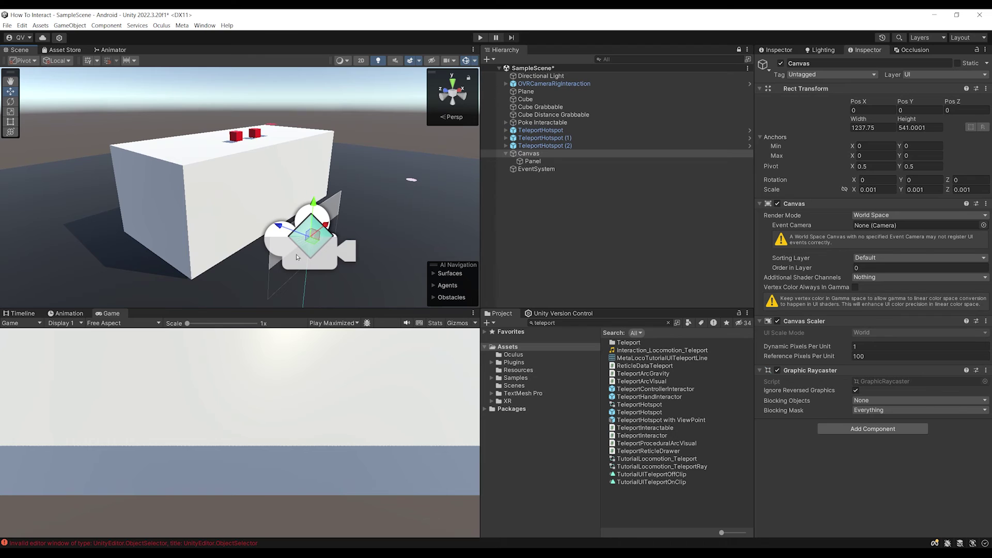
pyautogui.moveTo(280, 200); pyautogui.dragTo(323, 210, button='middle')
pyautogui.moveTo(327, 248); pyautogui.dragTo(167, 211)
pyautogui.moveTo(191, 159); pyautogui.dragTo(189, 65)
pyautogui.moveTo(191, 72); pyautogui.dragTo(202, 120, button='middle')
pyautogui.moveTo(173, 126); pyautogui.dragTo(202, 130)
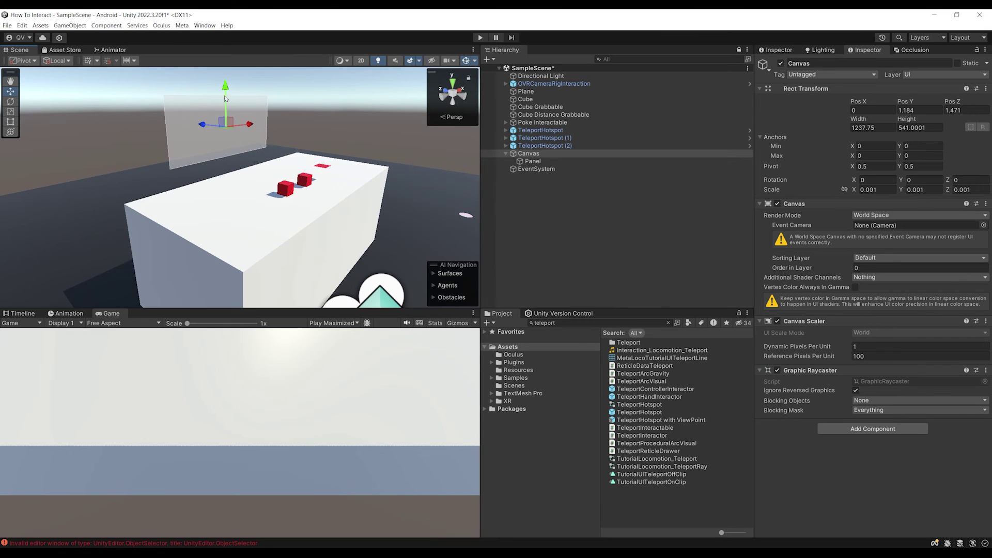
pyautogui.moveTo(226, 88); pyautogui.dragTo(230, 61)
# Resize the Canvas to about 1583 wide by 798 high and save the scene
pyautogui.scroll(1, 235, 141)
pyautogui.moveTo(235, 141); pyautogui.dragTo(190, 195, button='middle')
pyautogui.keyDown('alt'); pyautogui.moveTo(191, 195); pyautogui.dragTo(407, 187); pyautogui.keyUp('alt')
pyautogui.moveTo(408, 187); pyautogui.dragTo(339, 176, button='middle')
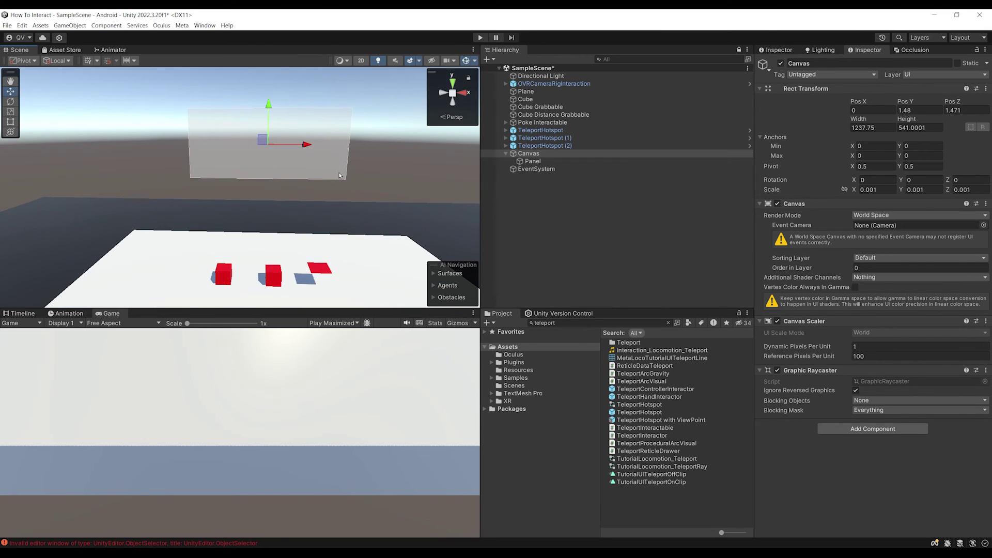
pyautogui.moveTo(318, 180); pyautogui.dragTo(367, 186)
pyautogui.scroll(-2, 366, 187)
pyautogui.hotkey('ctrl', 's')
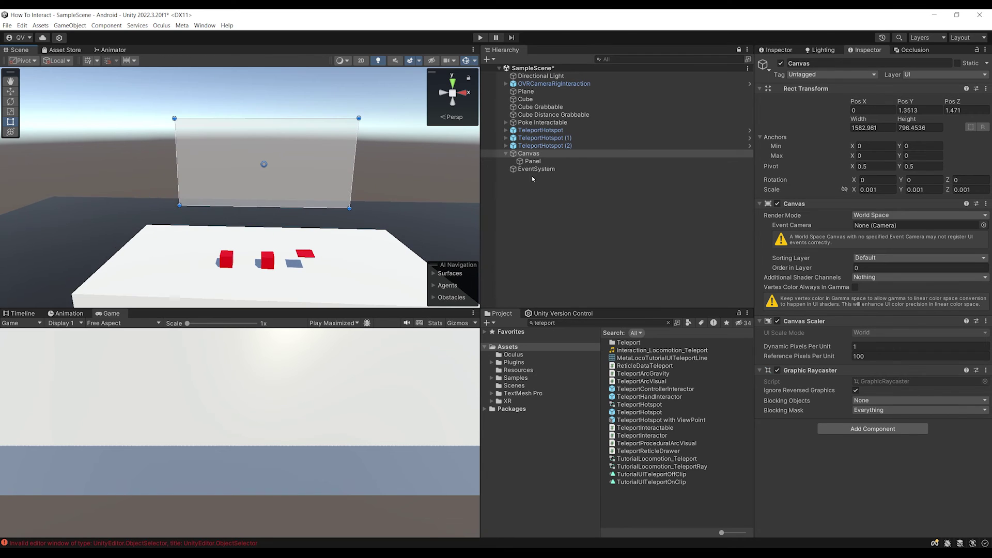
# Add a TextMeshPro Button as a child of the Canvas
pyautogui.click(524, 156)
pyautogui.rightClick(524, 157)
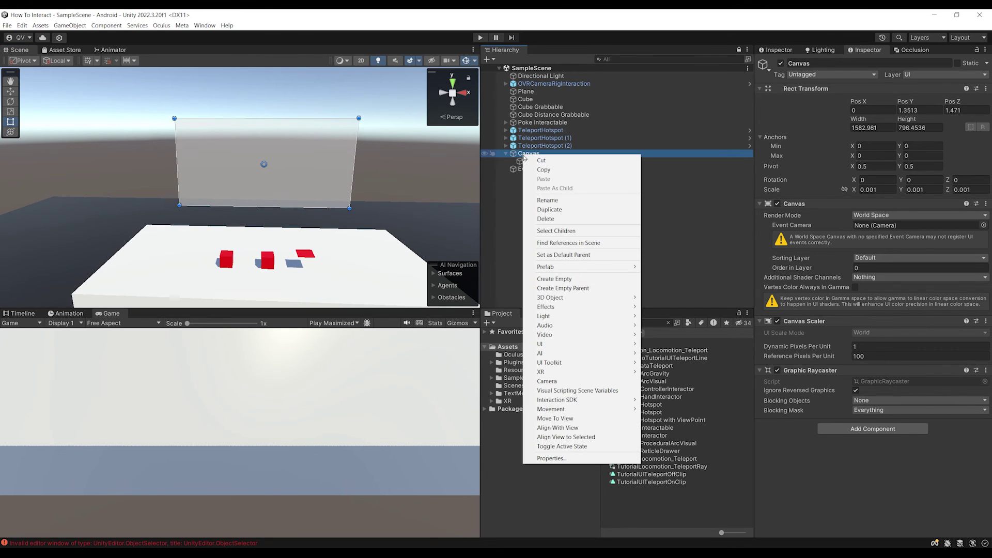
pyautogui.moveTo(620, 345)
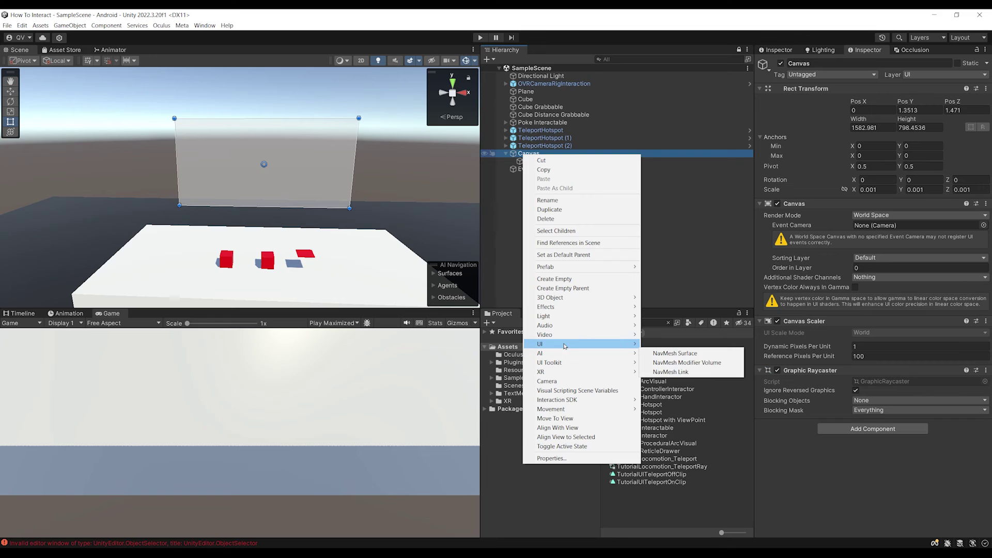
pyautogui.click(680, 421)
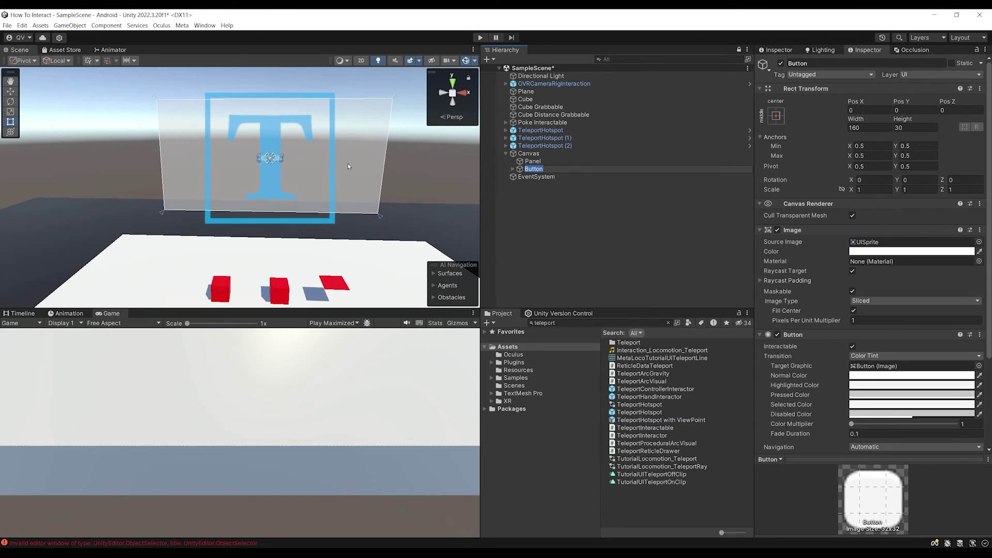
# Scale the button up to about 3.02 and duplicate it, placing the copy below the original at Y 105
pyautogui.press('f')
pyautogui.keyDown('alt'); pyautogui.moveTo(284, 163); pyautogui.dragTo(342, 162); pyautogui.keyUp('alt')
pyautogui.press('r')
pyautogui.moveTo(252, 146); pyautogui.dragTo(253, 121)
pyautogui.hotkey('ctrl', 'd')
pyautogui.scroll(-2, 253, 121)
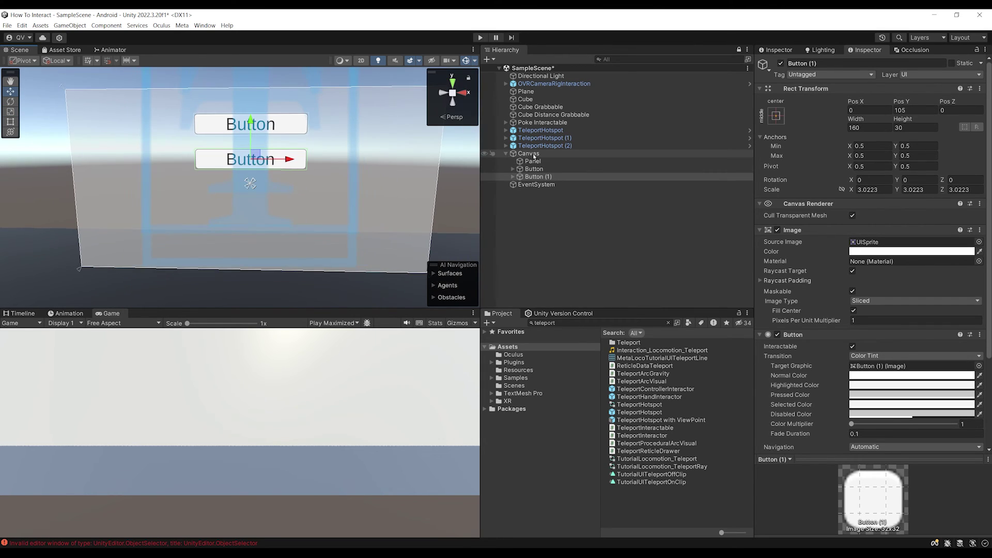
# Add a Scrollbar to the Canvas below the two buttons and reduce the scene's 3D gizmo icon size
pyautogui.click(529, 154)
pyautogui.rightClick(528, 154)
pyautogui.moveTo(572, 345)
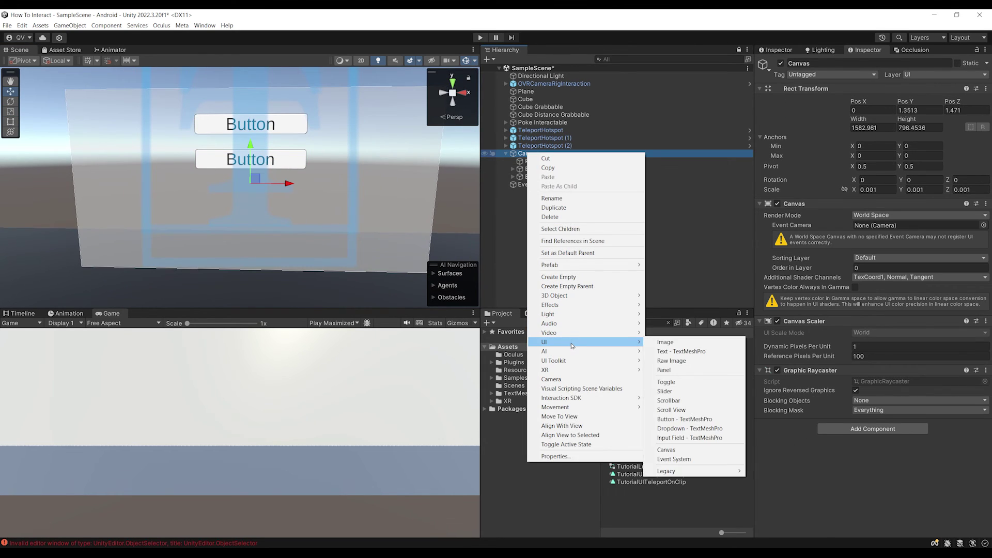
pyautogui.click(692, 400)
pyautogui.moveTo(253, 154); pyautogui.dragTo(340, 197)
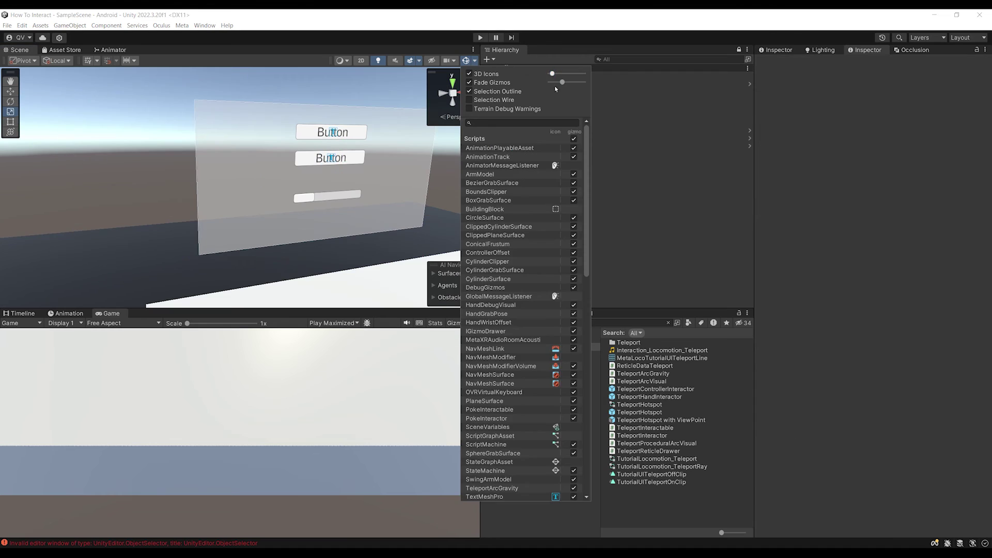
pyautogui.click(434, 226)
# Add a Pointable Canvas component to the Canvas
pyautogui.moveTo(434, 226); pyautogui.dragTo(324, 217, button='middle')
pyautogui.scroll(3, 294, 166)
pyautogui.scroll(-3, 278, 157)
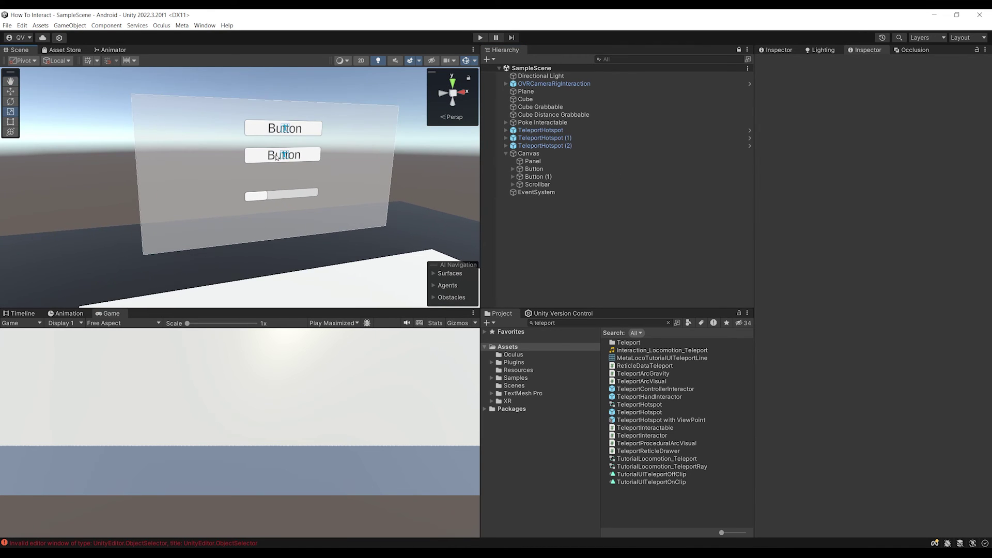
pyautogui.scroll(-7, 276, 157)
pyautogui.moveTo(229, 160); pyautogui.dragTo(307, 181, button='right')
pyautogui.scroll(-1, 250, 196)
pyautogui.scroll(3, 306, 181)
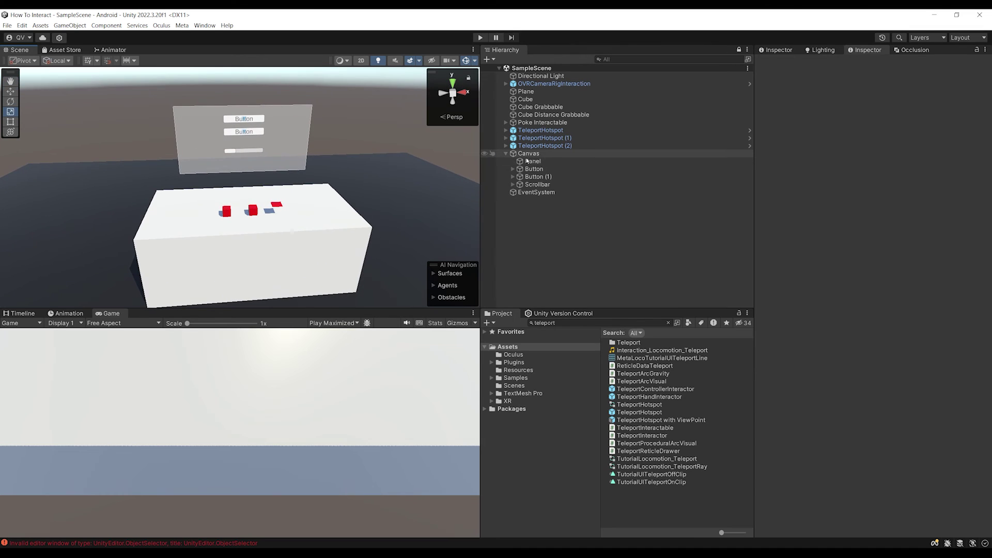
pyautogui.click(526, 157)
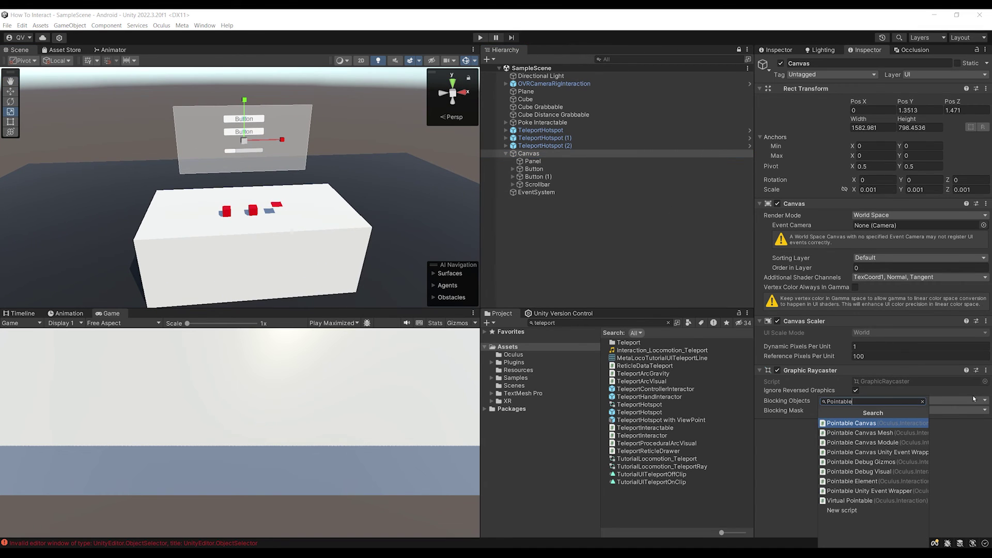
pyautogui.press('Return')
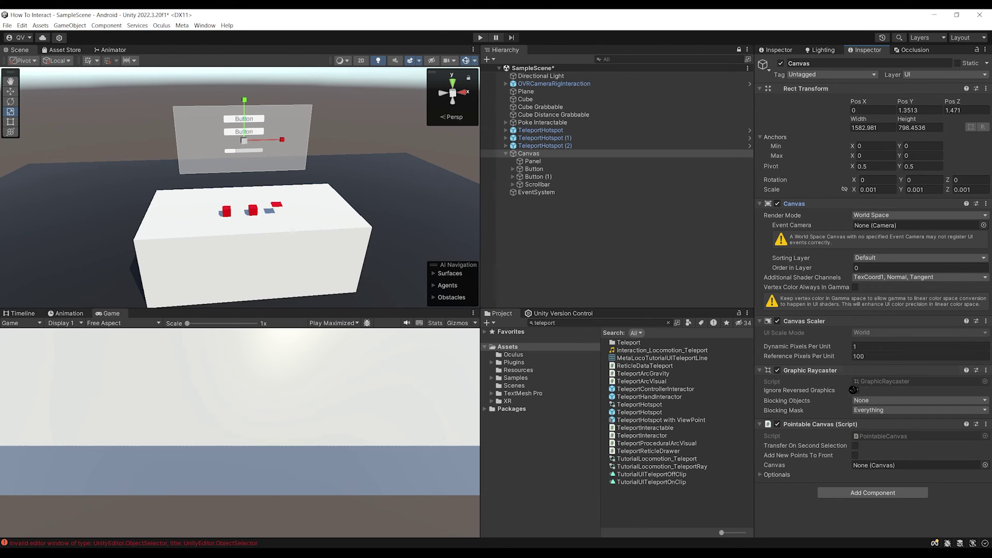
# Assign the Canvas to the Pointable Canvas component and collapse the Graphic Raycaster, Canvas Scaler and Canvas components
pyautogui.moveTo(857, 458); pyautogui.dragTo(863, 465)
pyautogui.click(811, 370)
pyautogui.click(804, 321)
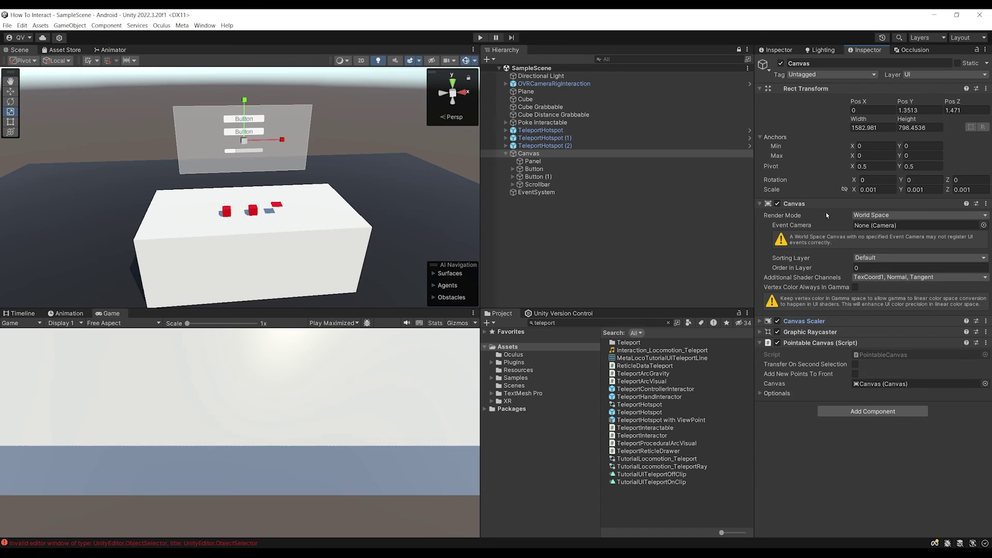
pyautogui.click(819, 205)
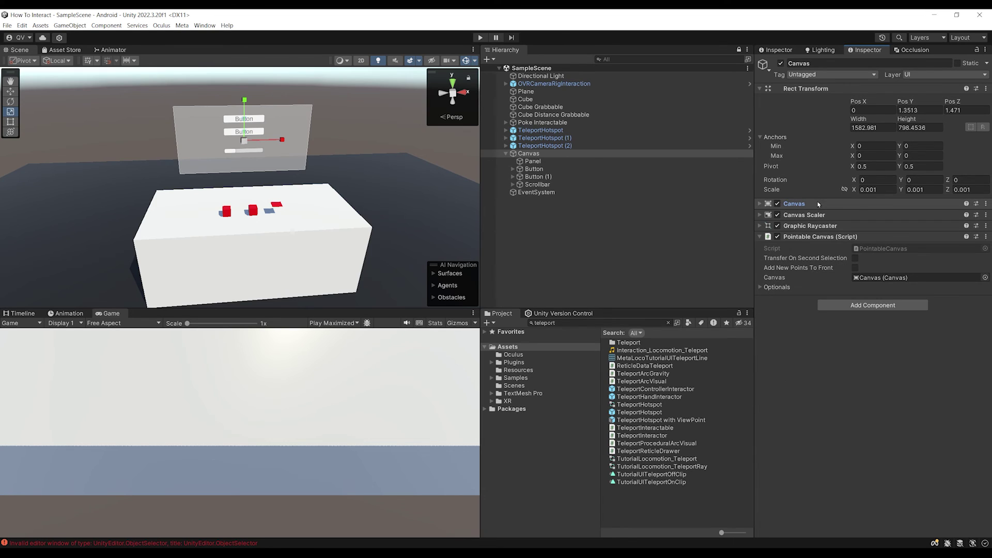
# Add a Ray Interactable component to the Canvas
pyautogui.click(873, 305)
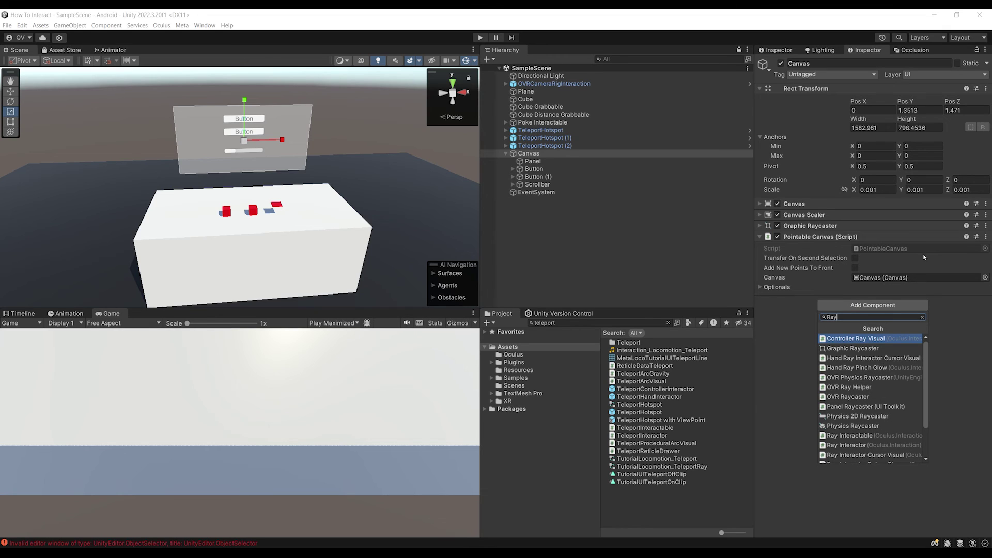
pyautogui.write('Intera')
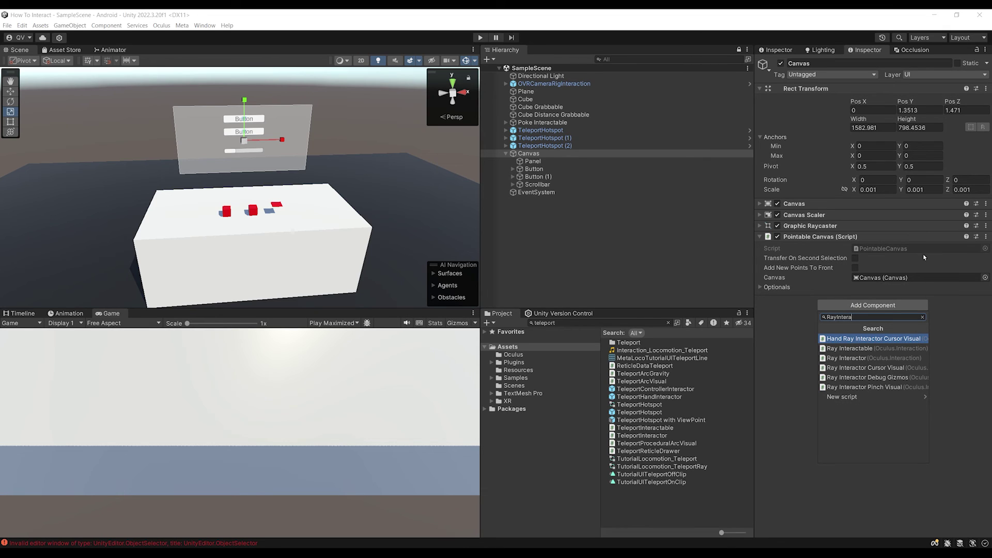
pyautogui.click(849, 348)
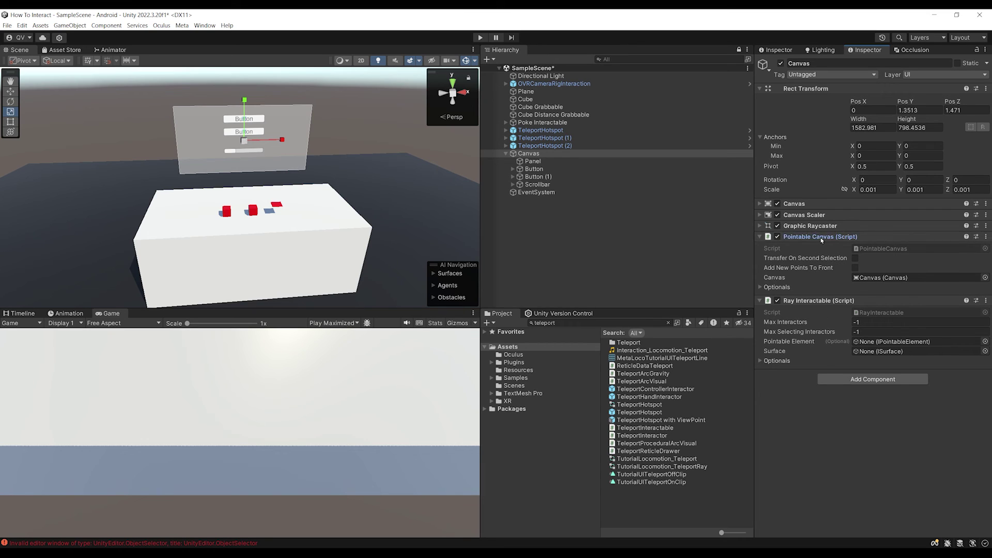
# Set the Canvas's Pointable Canvas as the Ray Interactable's Pointable Element and create an empty child of Canvas named Surface
pyautogui.moveTo(816, 238); pyautogui.dragTo(884, 347)
pyautogui.press('f')
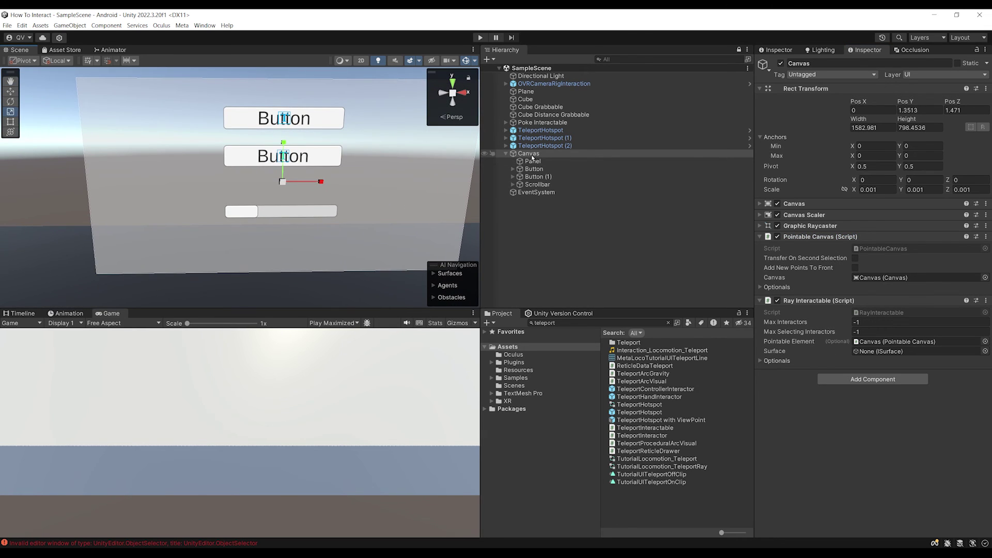
pyautogui.rightClick(532, 155)
pyautogui.click(562, 280)
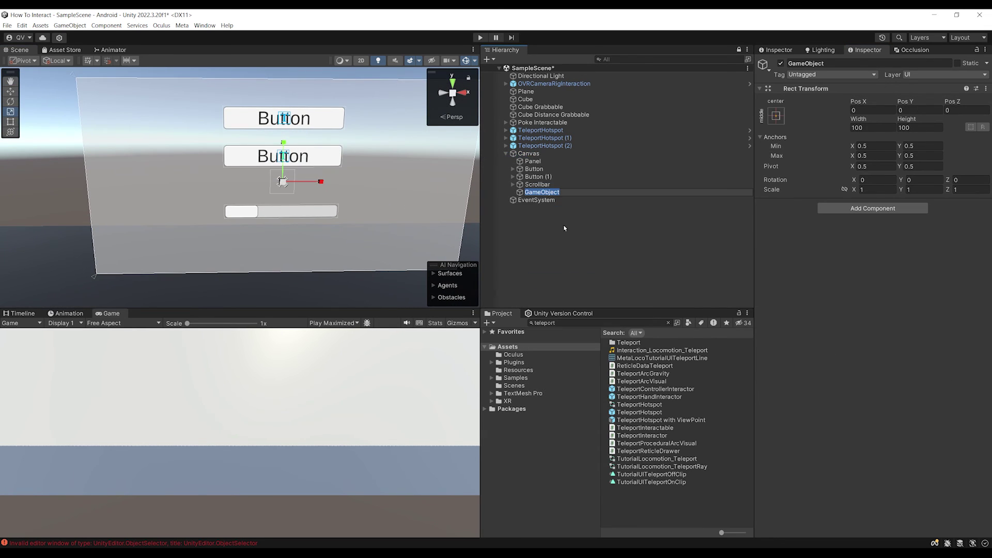
pyautogui.write('Surface')
pyautogui.press('Return')
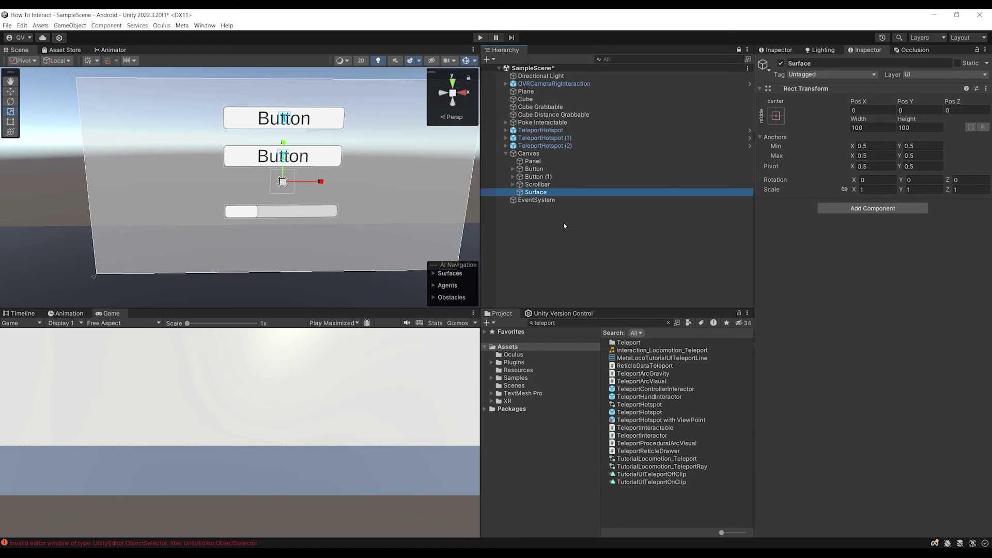
# Add a Plane Surface component to the Surface object and save the scene
pyautogui.click(878, 209)
pyautogui.write('PlaneSur')
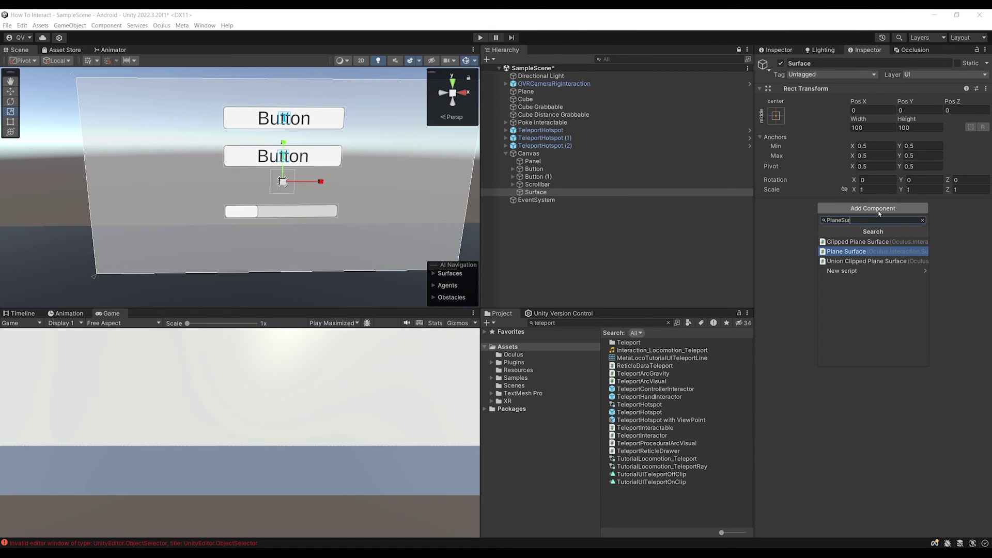
pyautogui.press('Return')
pyautogui.hotkey('ctrl', 's')
pyautogui.scroll(-10, 268, 218)
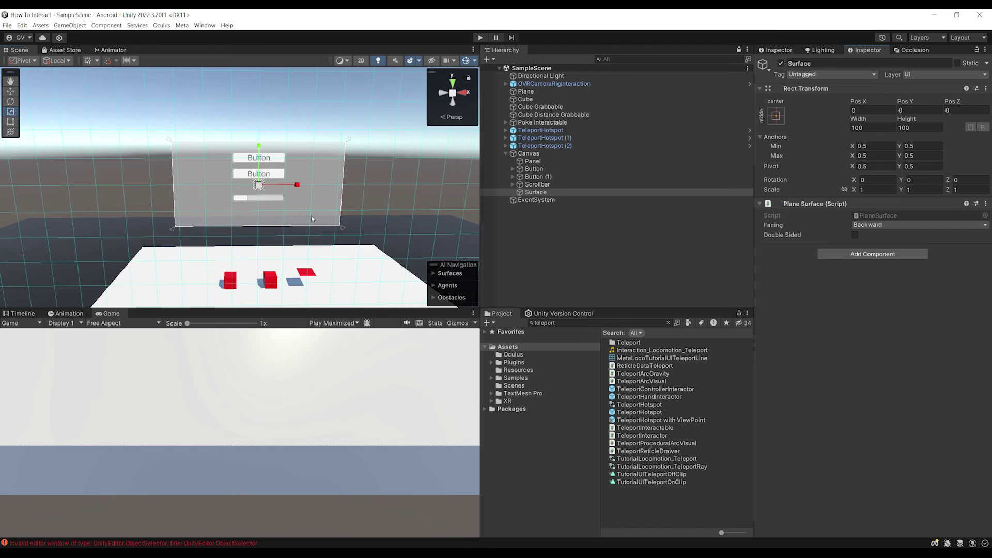
pyautogui.moveTo(311, 216); pyautogui.dragTo(71, 219, button='right')
pyautogui.press('f')
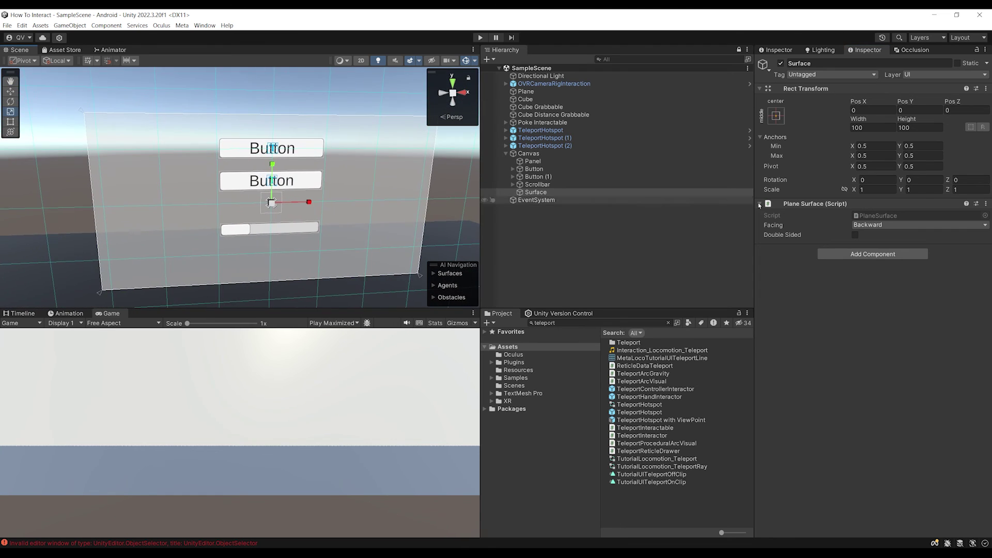
# Add a Clipped Plane Surface component to Surface and assign the object's own Plane Surface to it
pyautogui.click(851, 254)
pyautogui.write('PlaneSur')
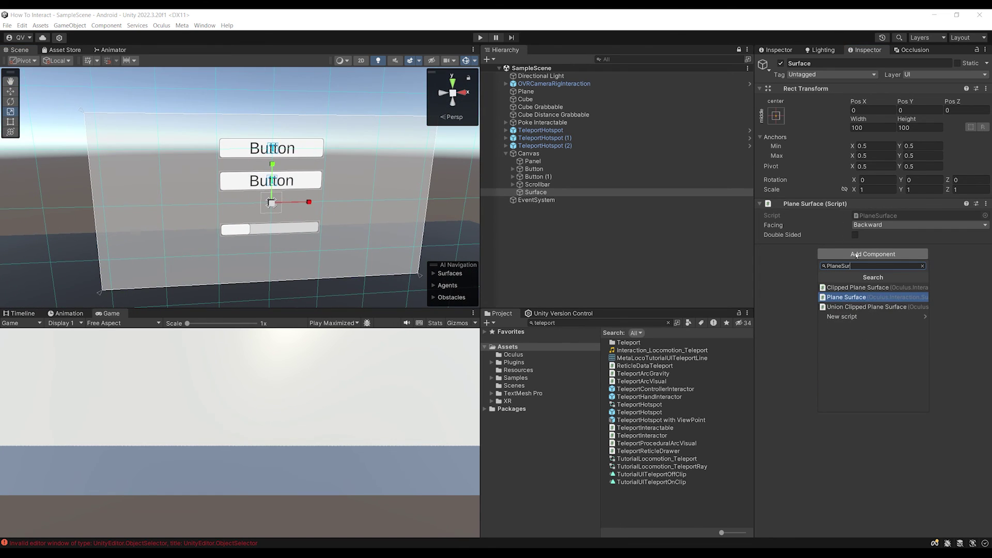
pyautogui.press('Up')
pyautogui.press('Return')
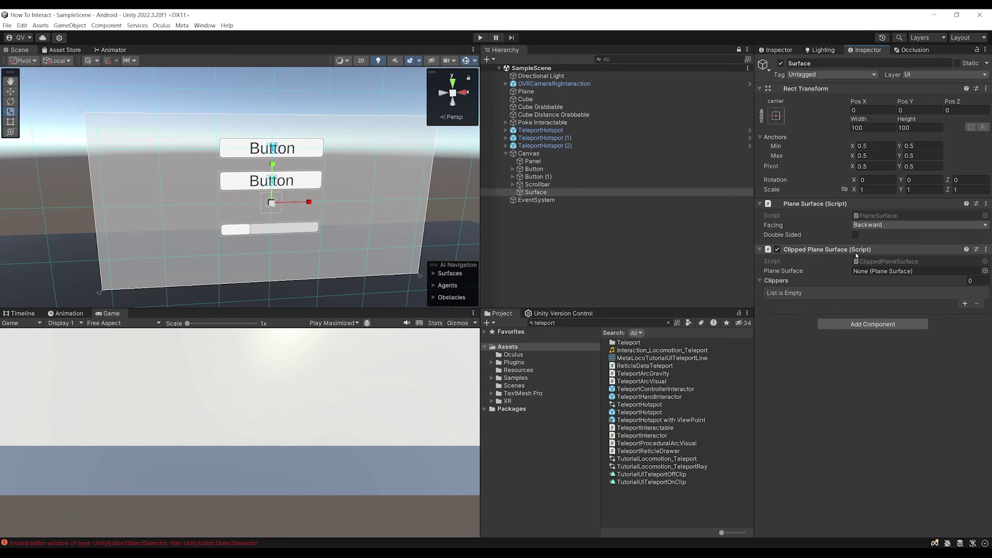
pyautogui.moveTo(814, 203); pyautogui.dragTo(877, 272)
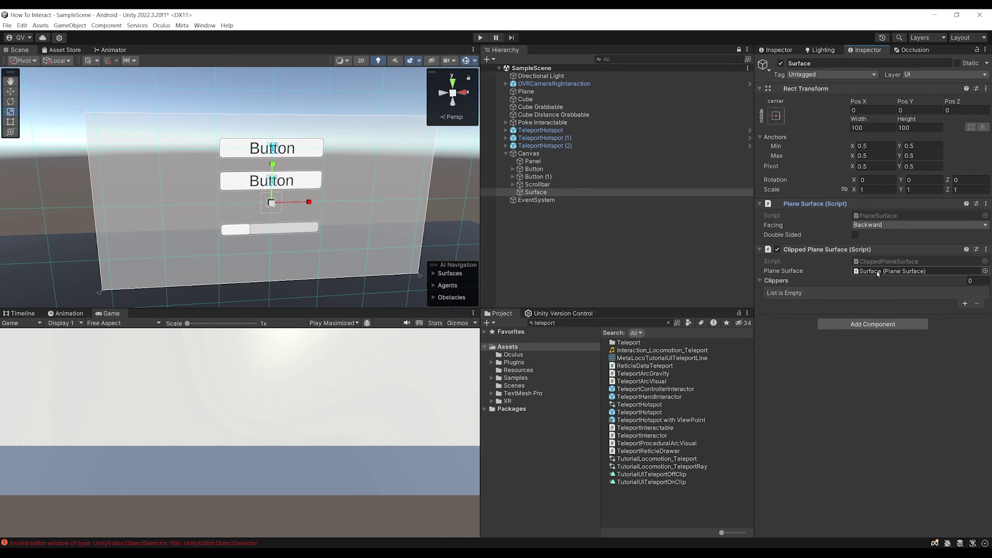
# Add a Bounds Clipper sized 1594.7 in X and 812.03 in Y to Surface and include it in the Clipped Plane Surface's Clippers
pyautogui.click(862, 324)
pyautogui.write('Clipper')
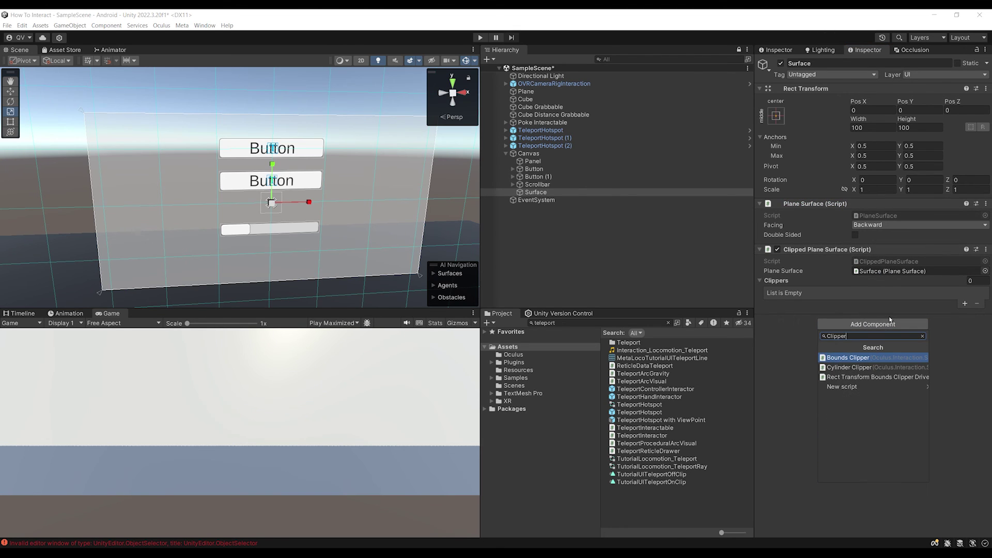
pyautogui.press('Return')
pyautogui.press('f')
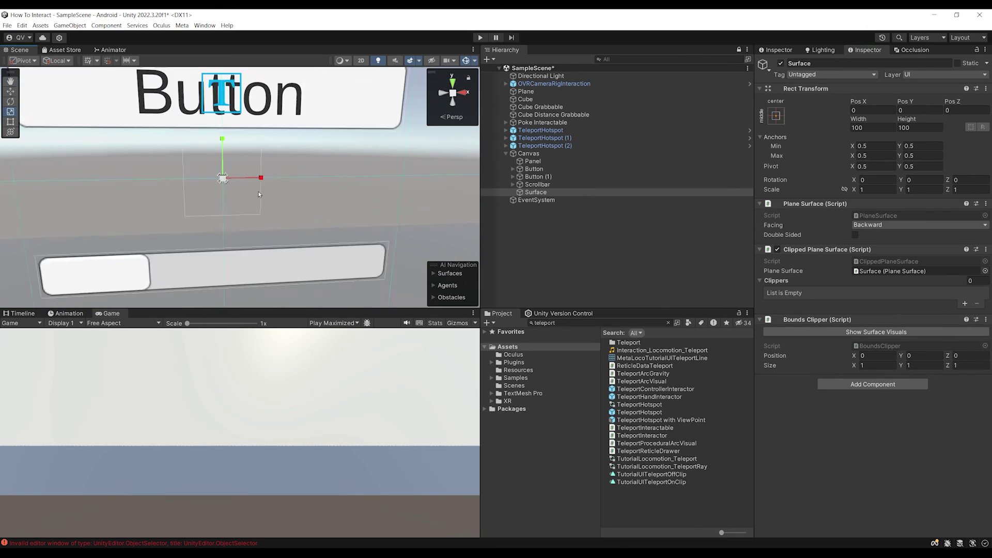
pyautogui.scroll(-5, 259, 194)
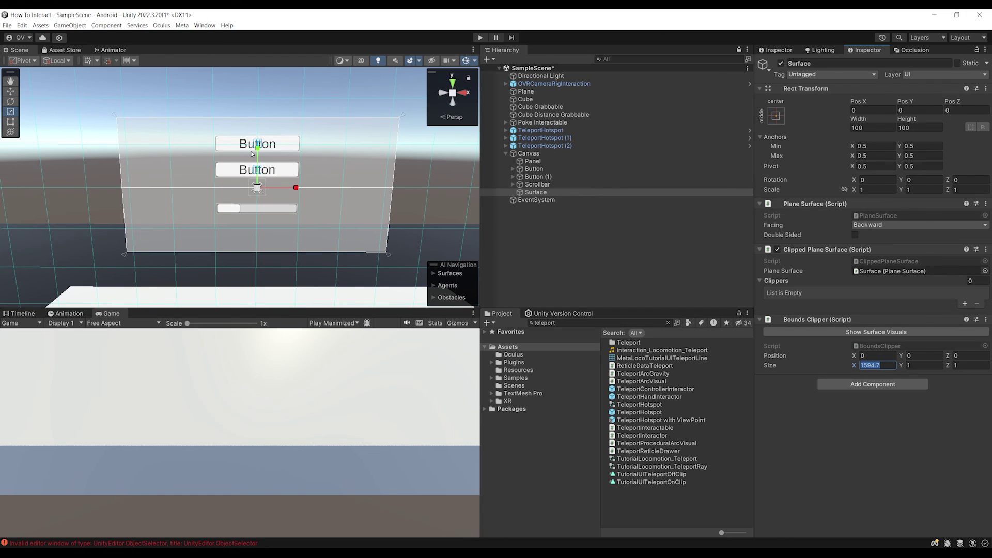
pyautogui.moveTo(903, 366); pyautogui.dragTo(201, 192)
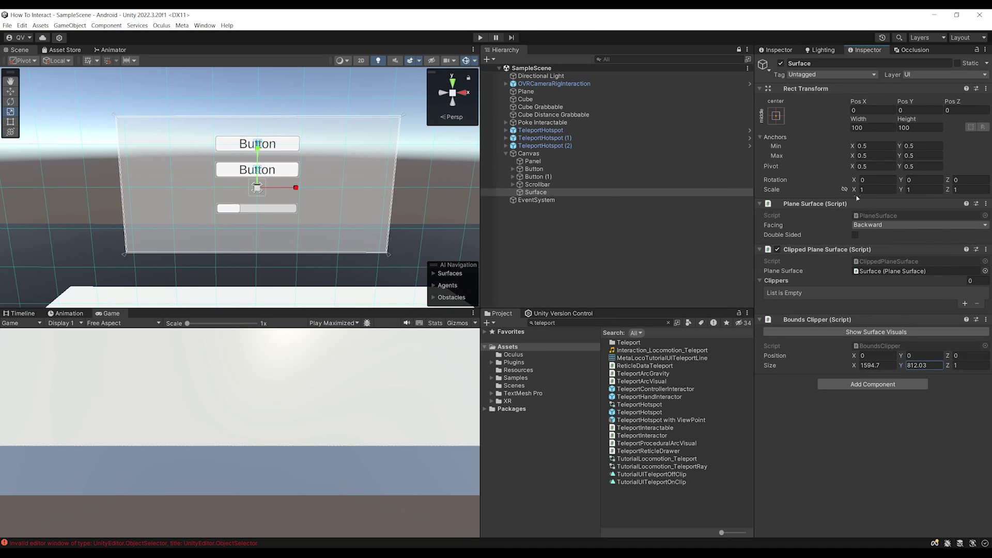
pyautogui.moveTo(817, 319); pyautogui.dragTo(792, 284)
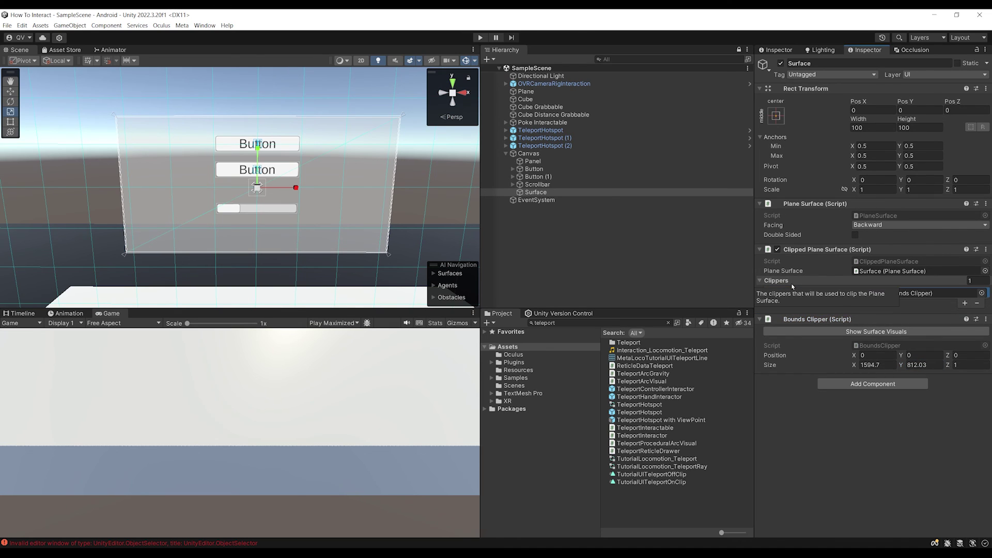
# Assign the Surface object's ClippedPlaneSurface as the Surface of the Canvas's Ray Interactable
pyautogui.click(528, 153)
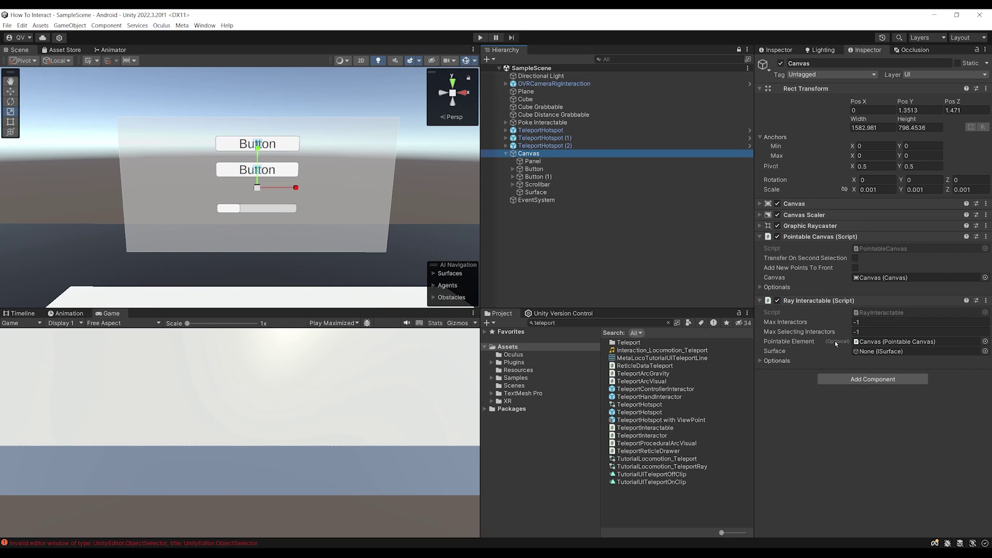
pyautogui.moveTo(536, 193); pyautogui.dragTo(910, 351)
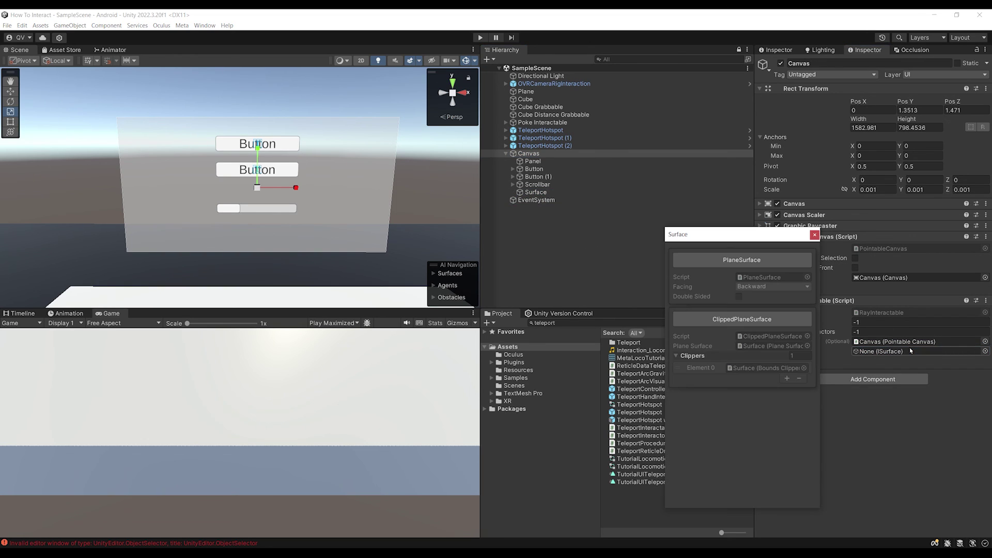
pyautogui.click(769, 319)
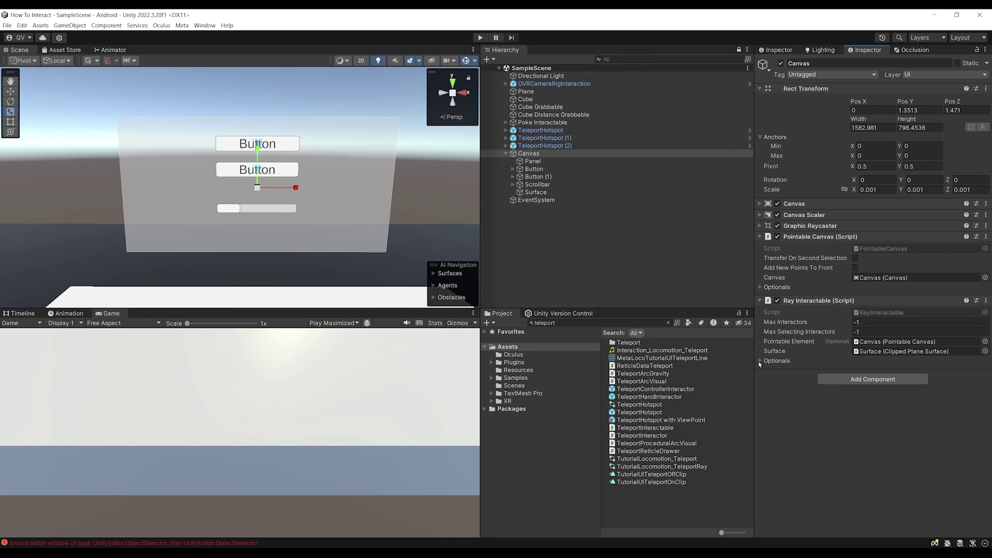
# Replace the EventSystem's Standalone Input Module with a Pointable Canvas Module component
pyautogui.click(533, 201)
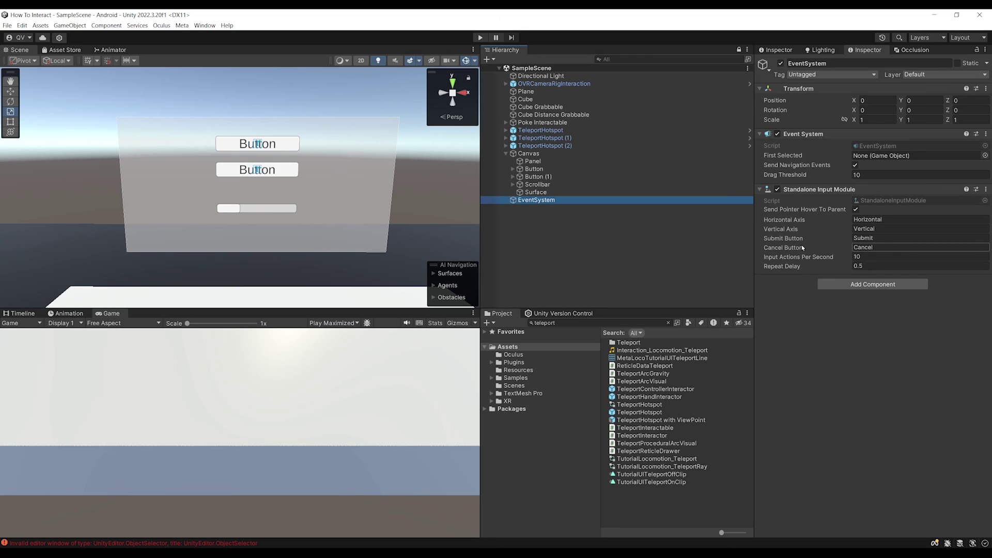
pyautogui.rightClick(818, 190)
pyautogui.click(837, 205)
pyautogui.click(838, 206)
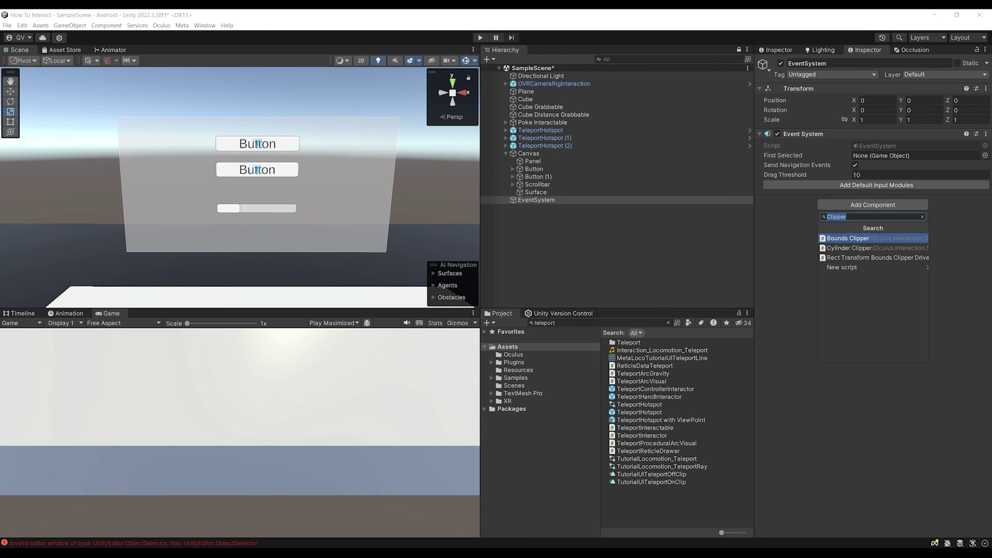
pyautogui.write('Canvasmod')
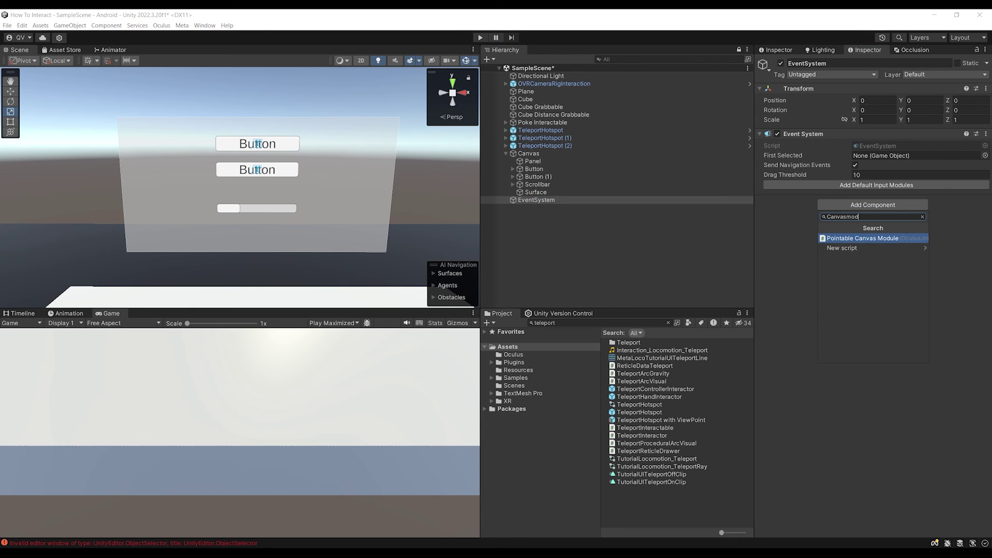
pyautogui.press('Return')
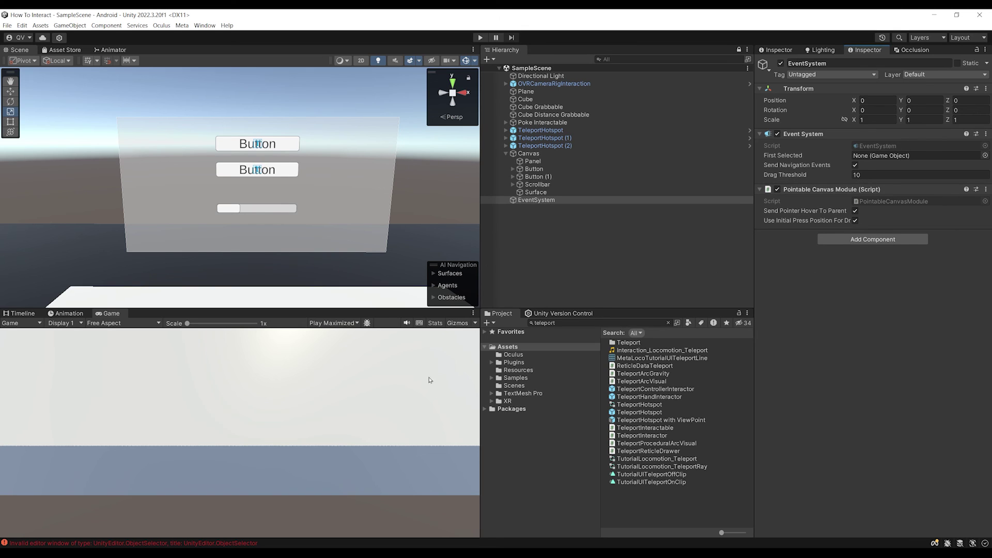
# Run the scene in play mode and test the canvas buttons and scrollbar with the hand rays
pyautogui.scroll(-3, 304, 215)
pyautogui.scroll(-4, 317, 221)
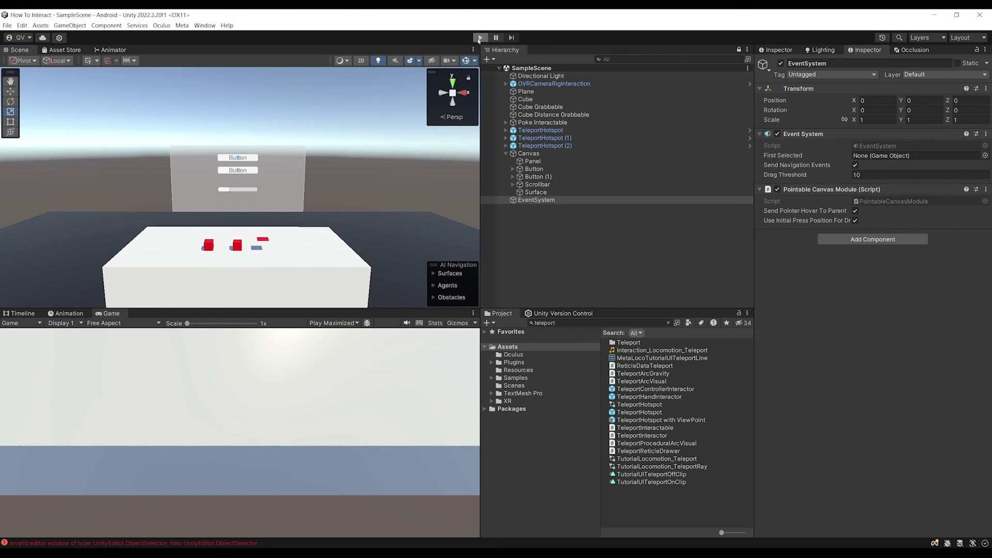
pyautogui.click(480, 37)
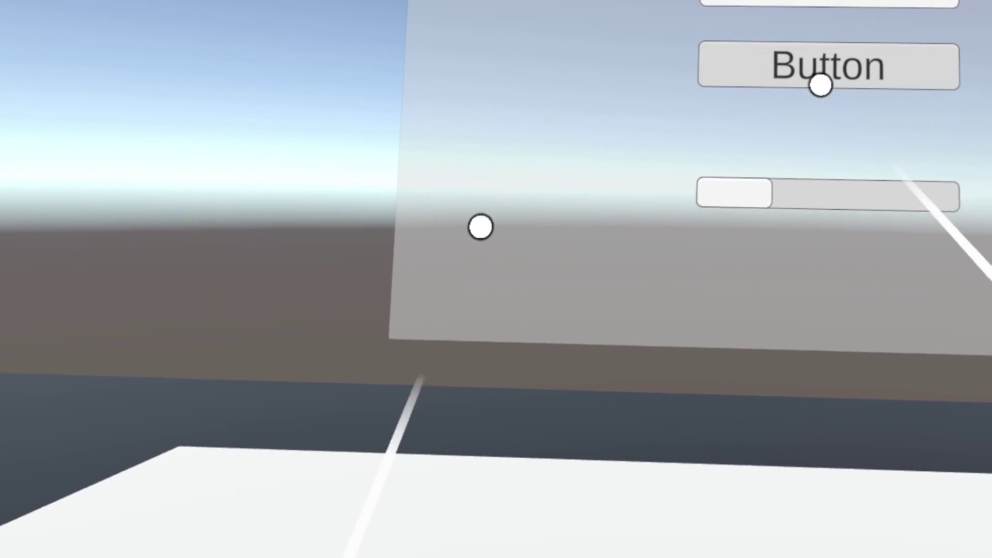
pyautogui.moveTo(751, 184); pyautogui.dragTo(716, 224)
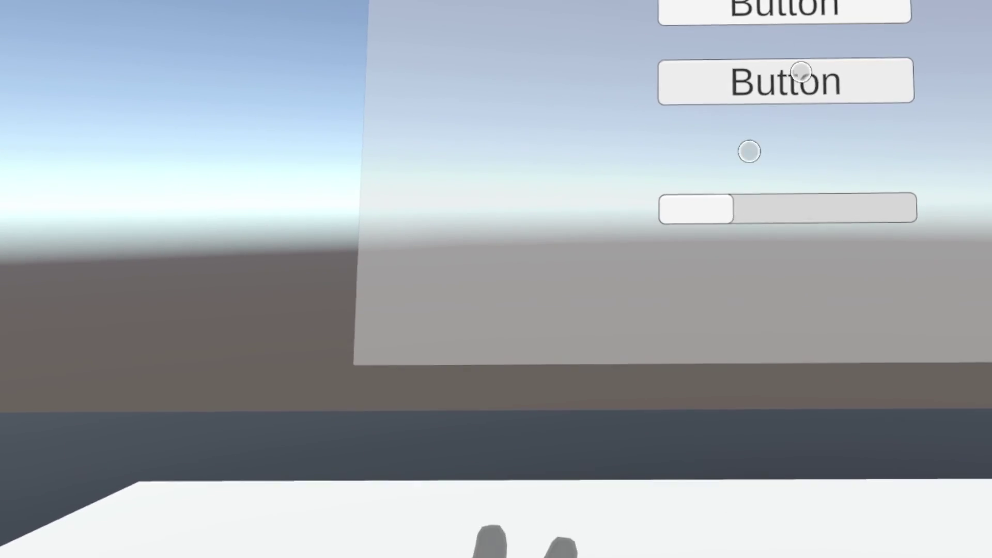
pyautogui.click(803, 82)
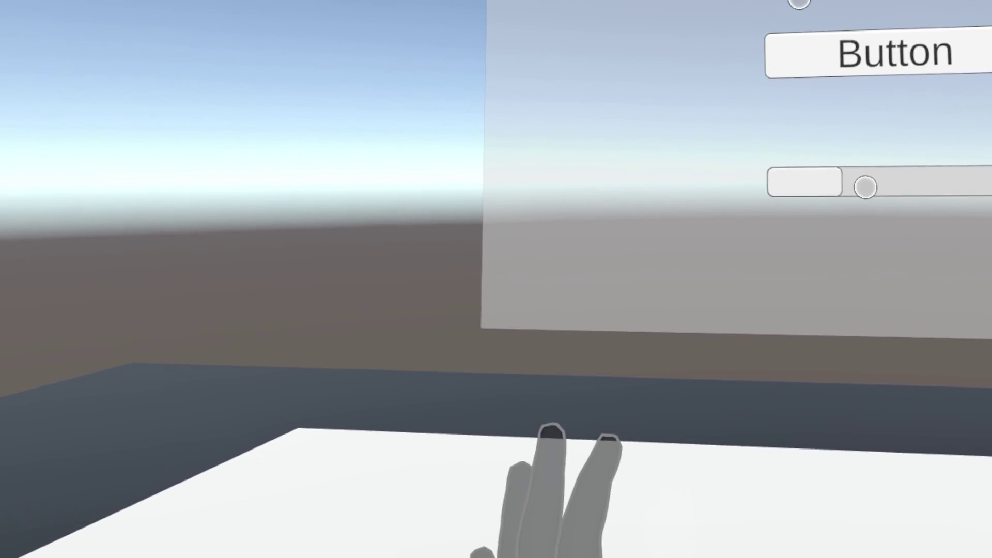
pyautogui.moveTo(790, 119); pyautogui.dragTo(822, 100)
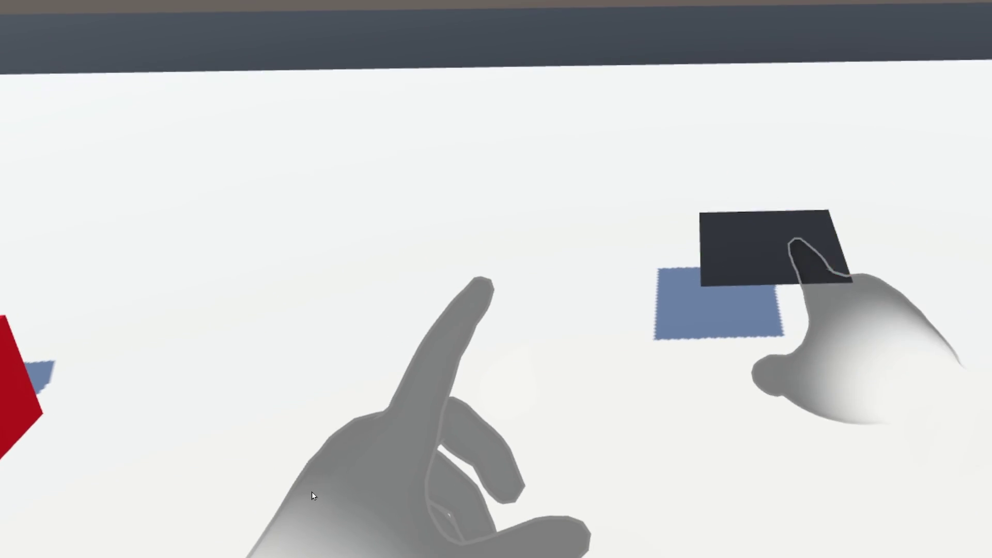